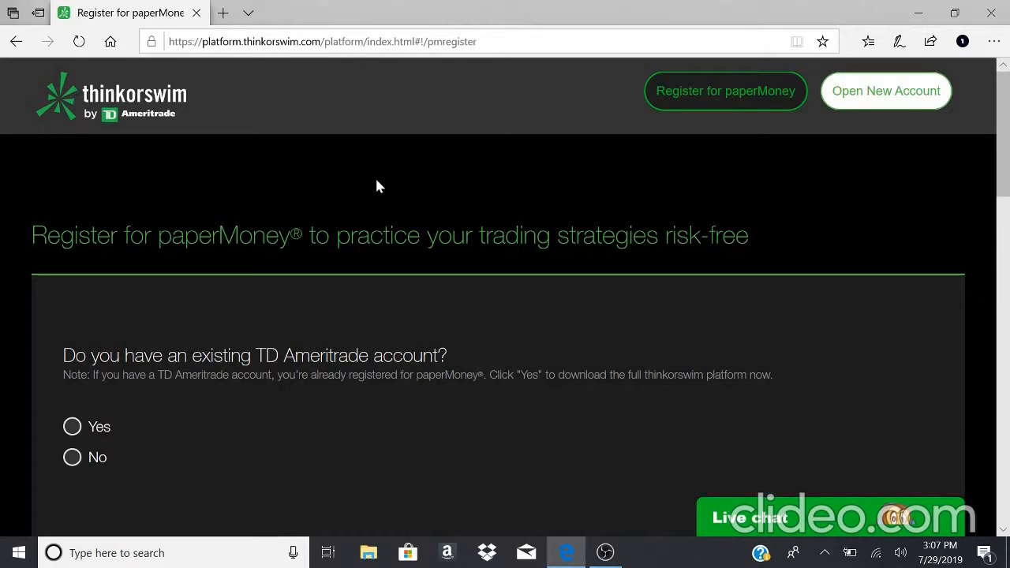
# - Go to platform.thinkorswim.com in the browser
pyautogui.click(324, 41)
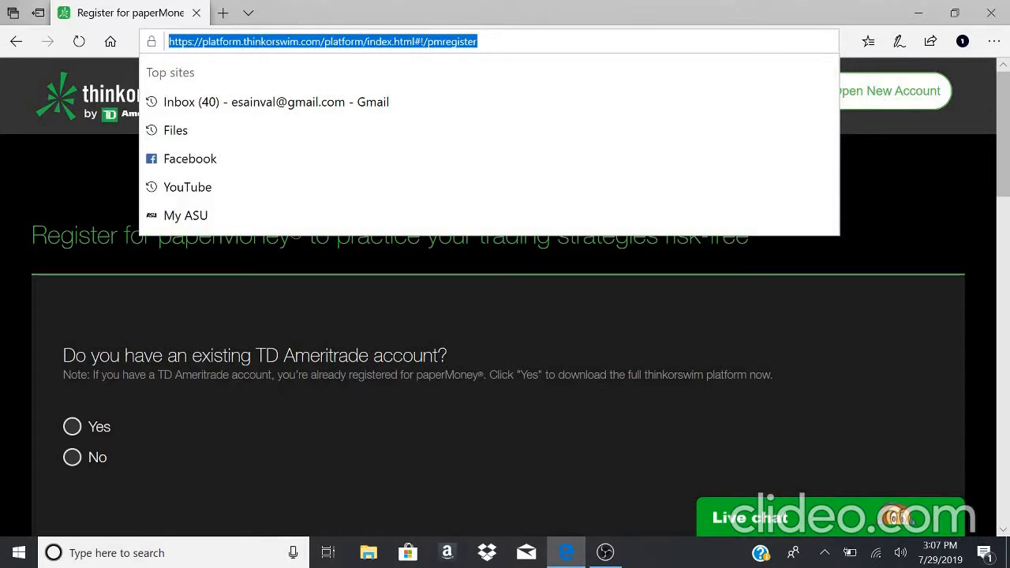
pyautogui.write('platform')
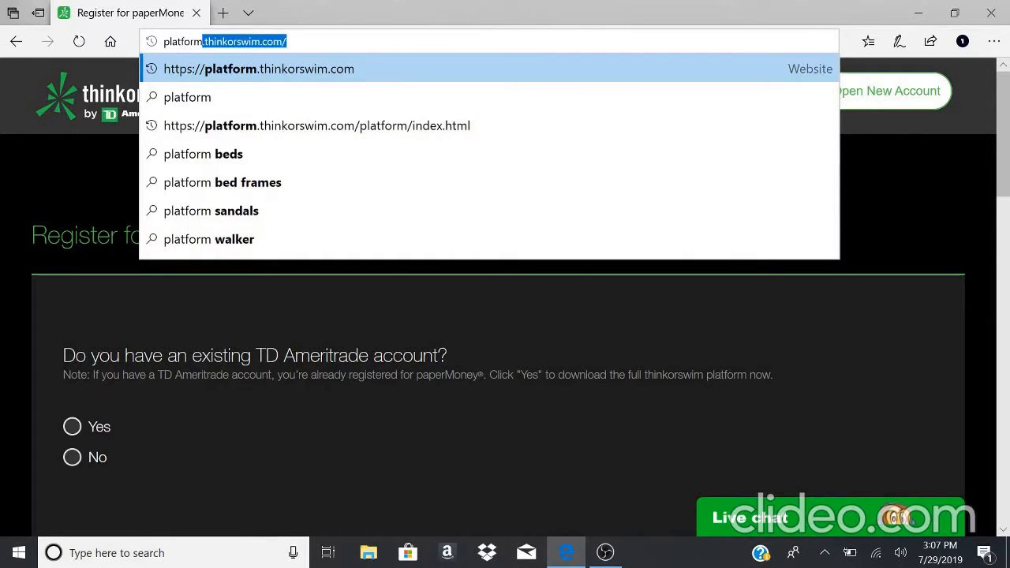
pyautogui.write('.thinkor')
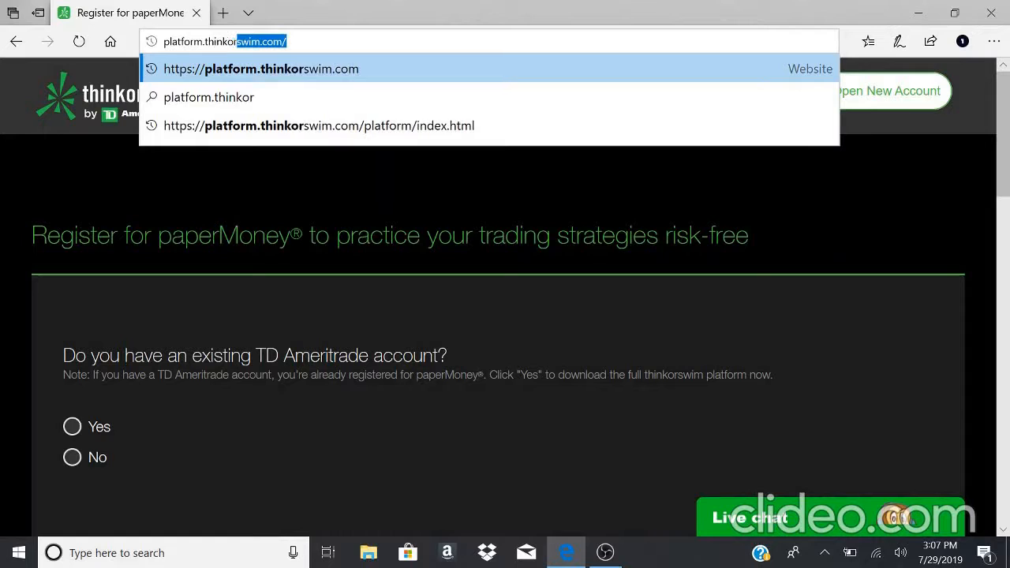
pyautogui.write('swim')
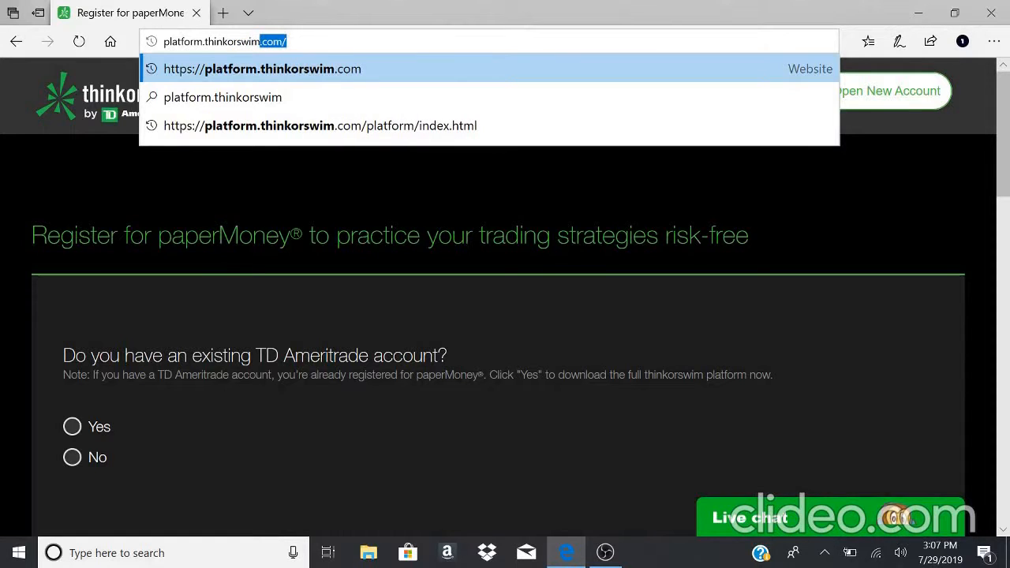
pyautogui.write('.com')
pyautogui.press('Return')
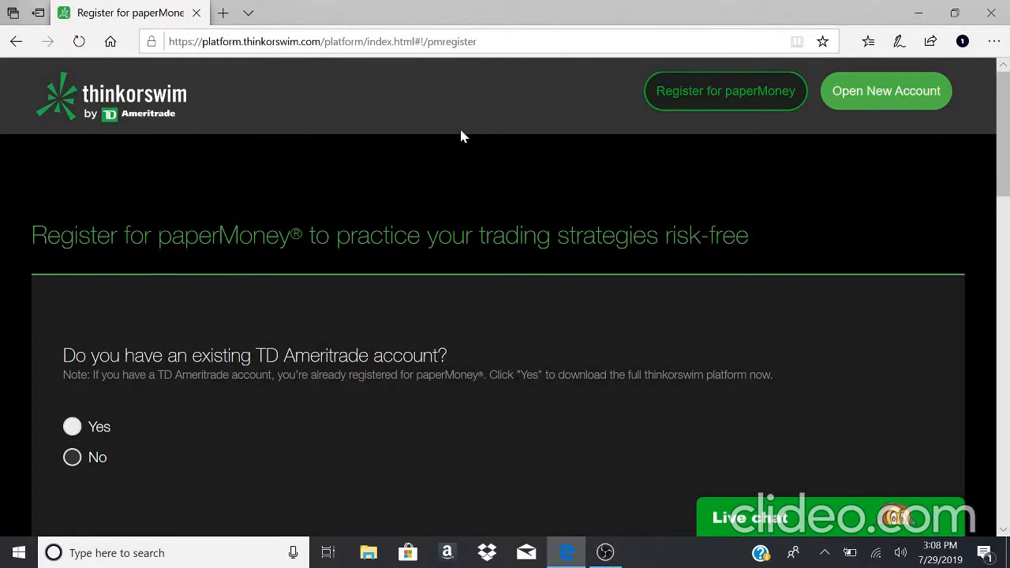
# - Scroll through the paperMoney registration page to review its contents
pyautogui.scroll(-10, 463, 137)
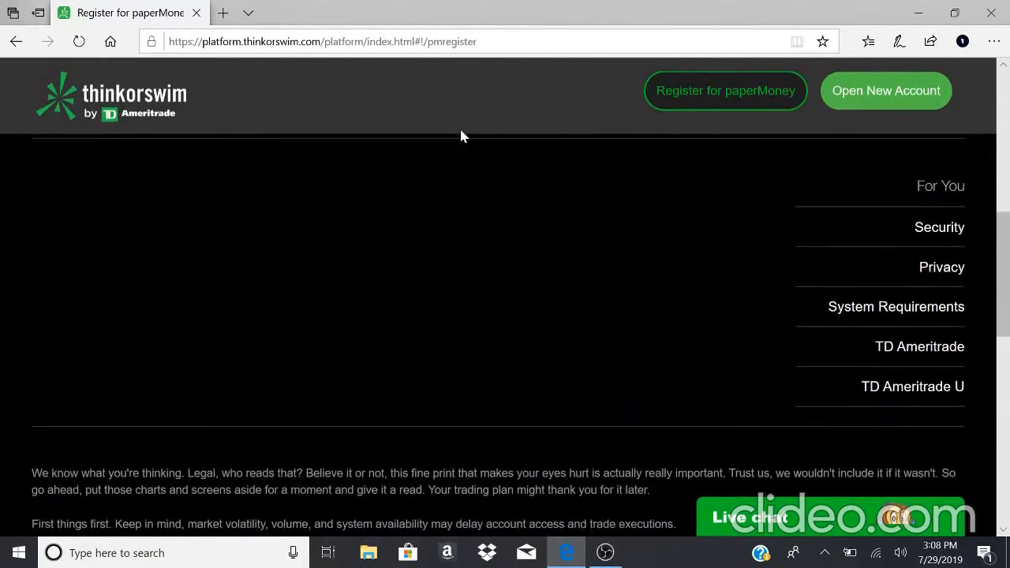
pyautogui.scroll(-3, 463, 137)
pyautogui.scroll(10, 450, 269)
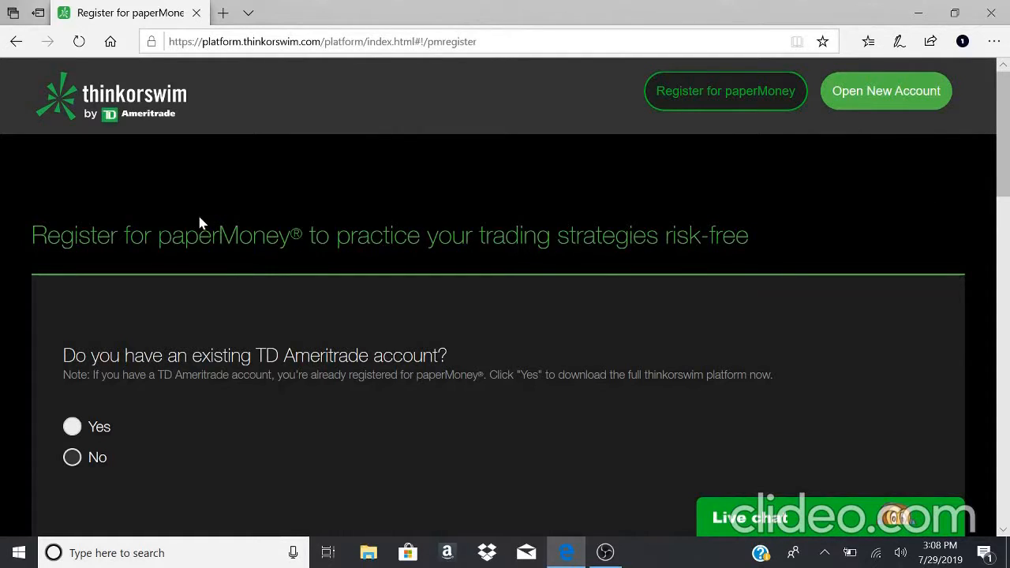
pyautogui.scroll(-1, 200, 224)
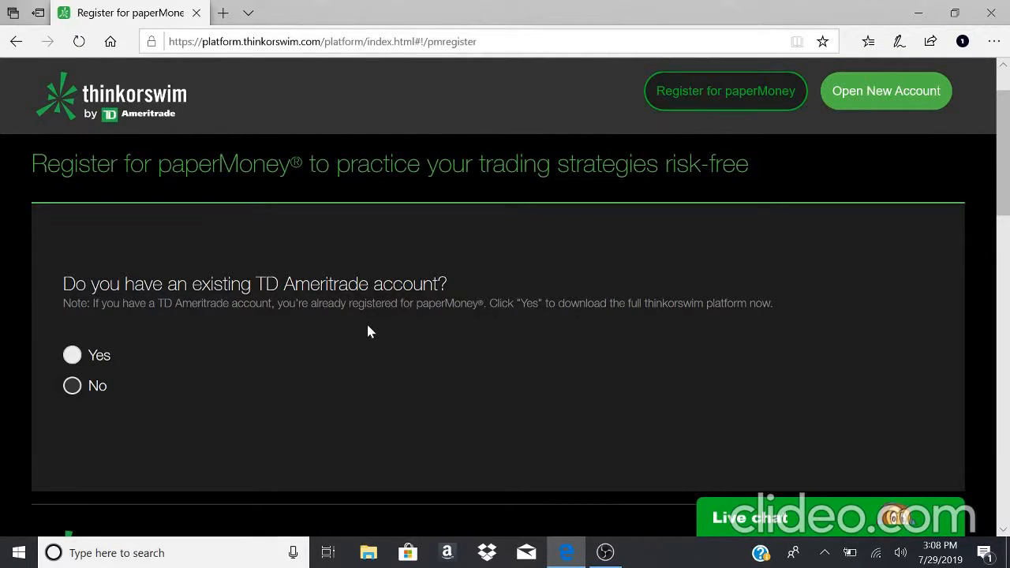
pyautogui.scroll(-2, 368, 331)
pyautogui.scroll(3, 367, 332)
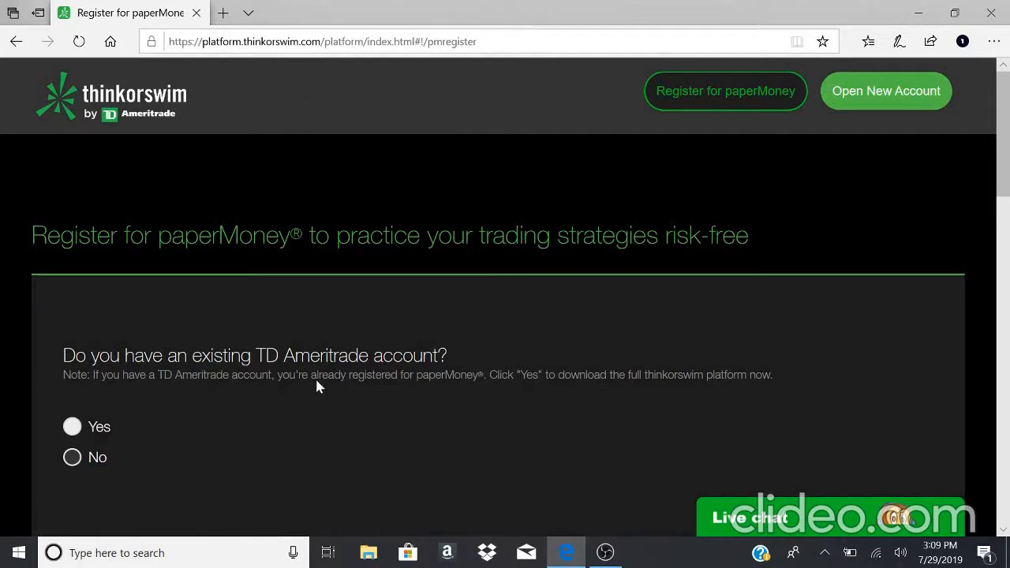
pyautogui.scroll(-3, 261, 402)
pyautogui.scroll(2, 260, 402)
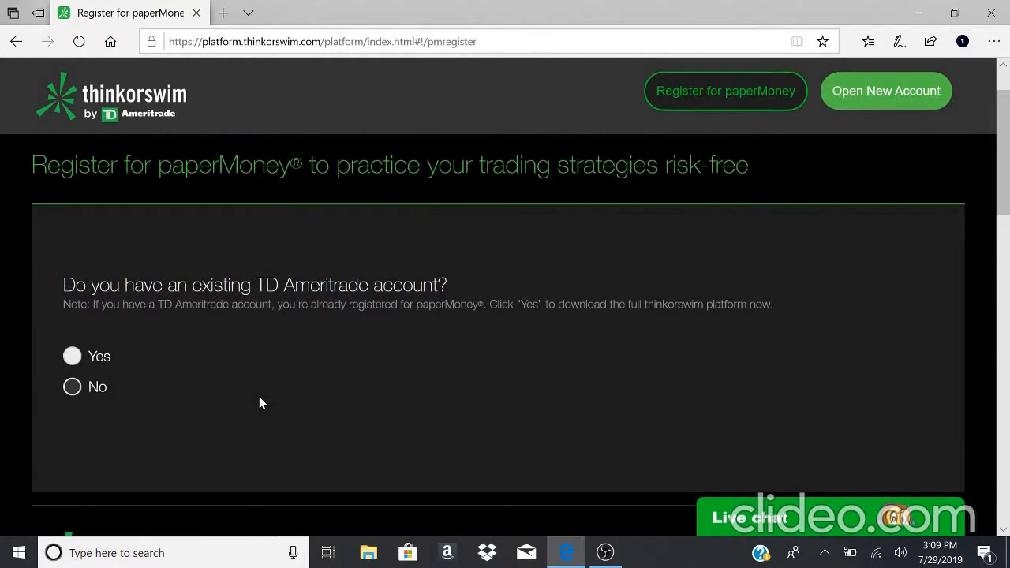
pyautogui.scroll(1, 435, 277)
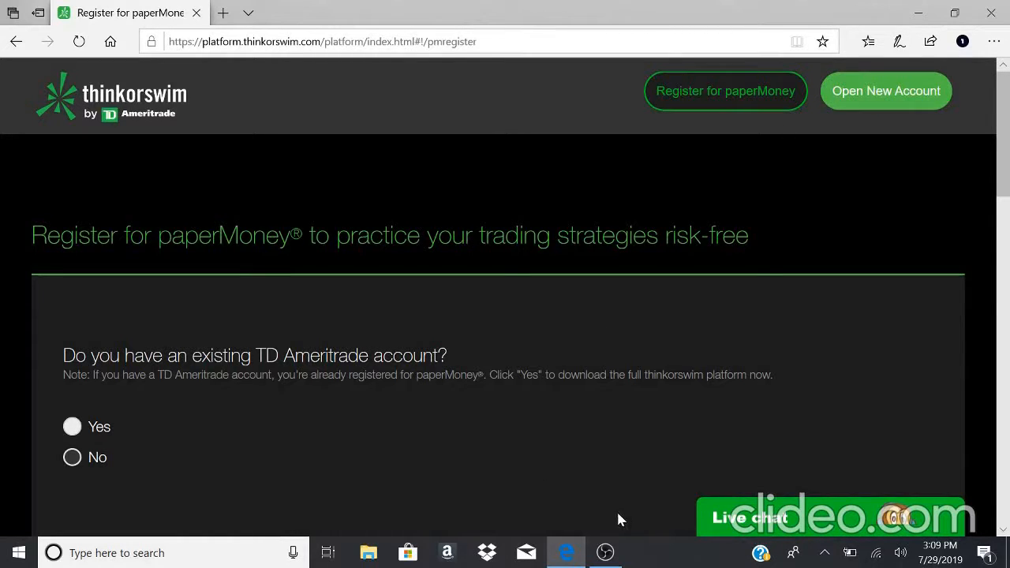
pyautogui.moveTo(612, 550)
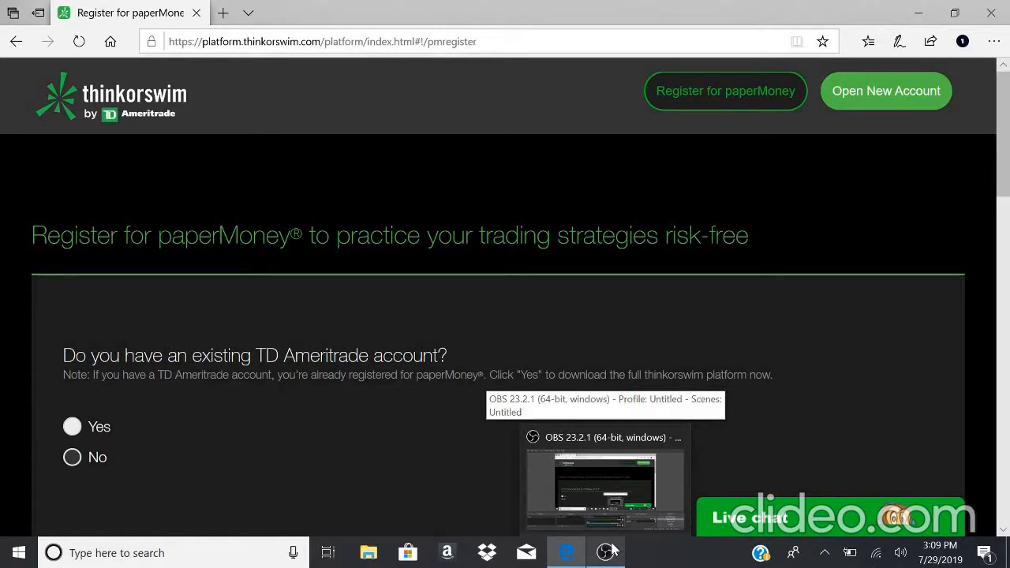
pyautogui.click(612, 551)
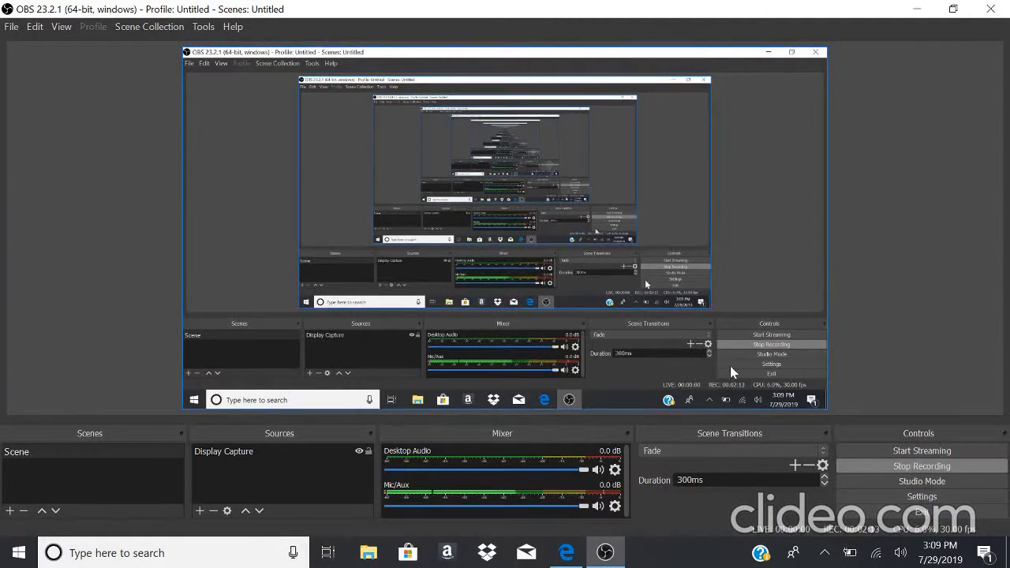
pyautogui.click(920, 467)
pyautogui.click(916, 9)
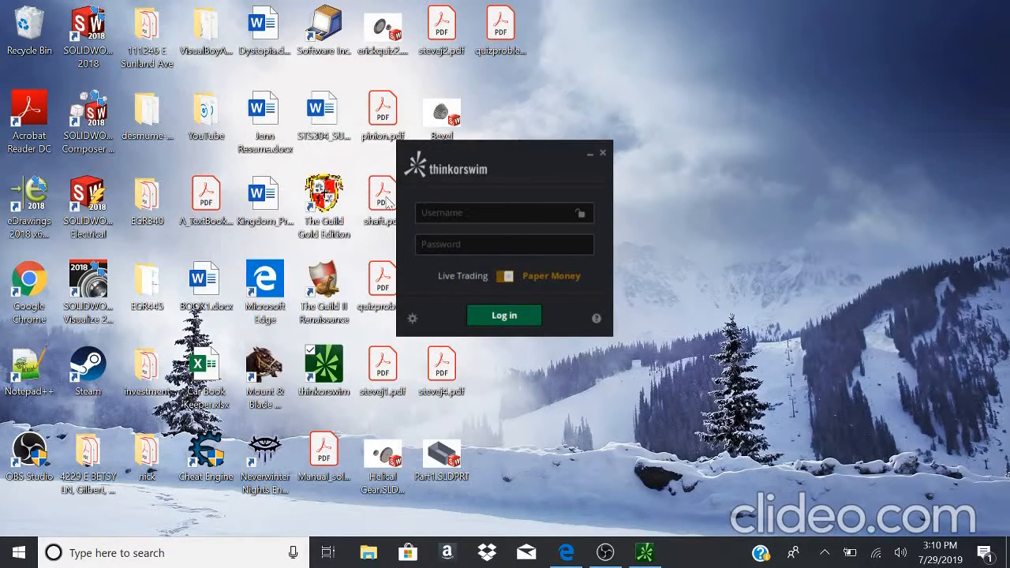
# - In the thinkorswim login window, switch the mode to Live Trading and back to Paper Money
pyautogui.click(478, 213)
pyautogui.click(478, 241)
pyautogui.click(509, 278)
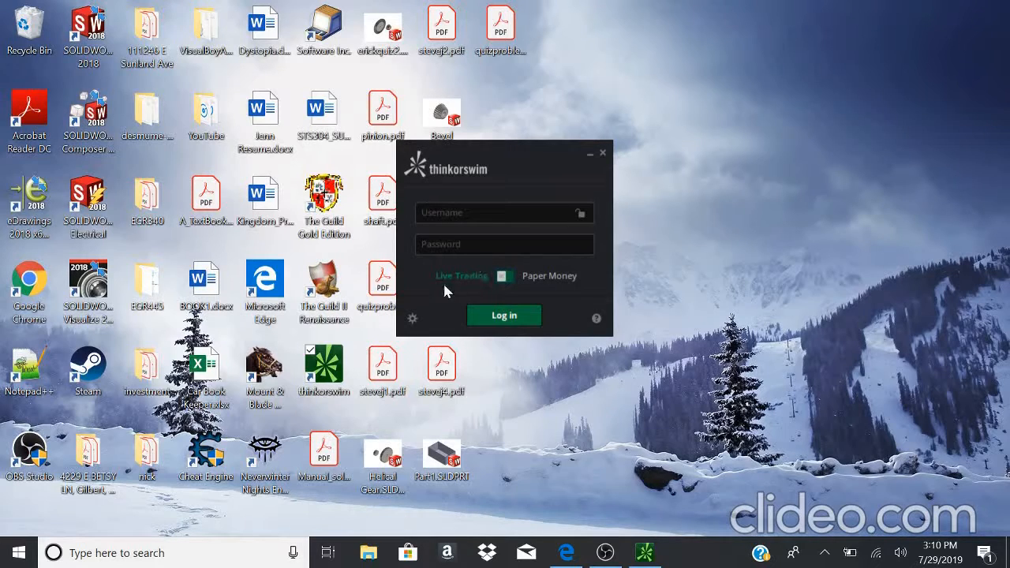
pyautogui.click(504, 277)
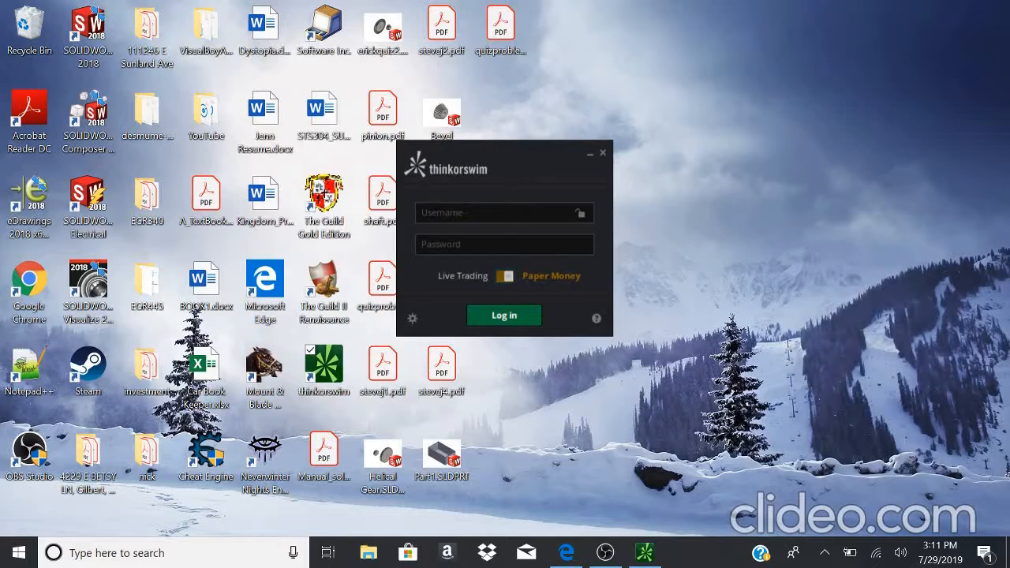
pyautogui.click(422, 212)
pyautogui.click(606, 552)
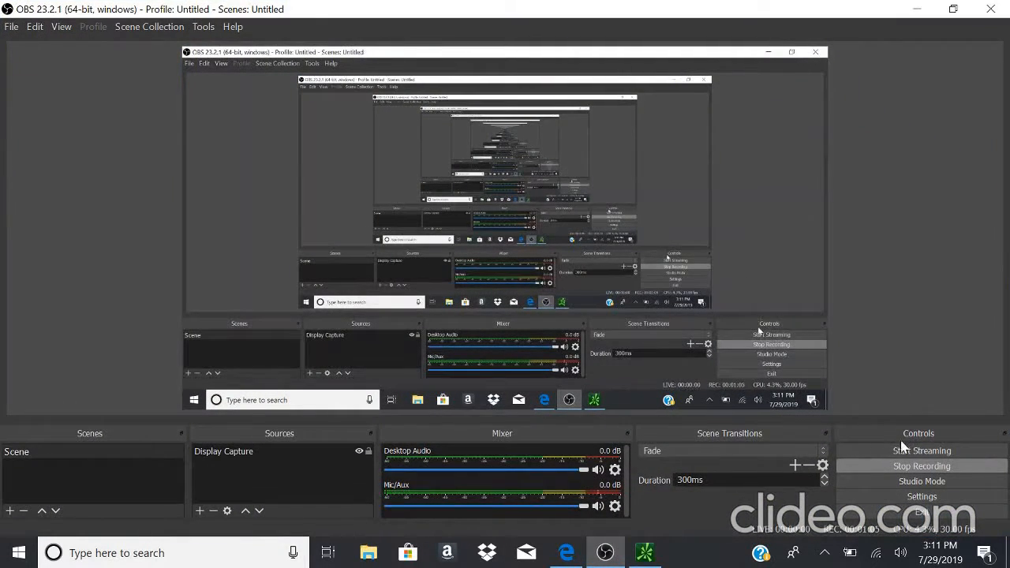
pyautogui.click(916, 9)
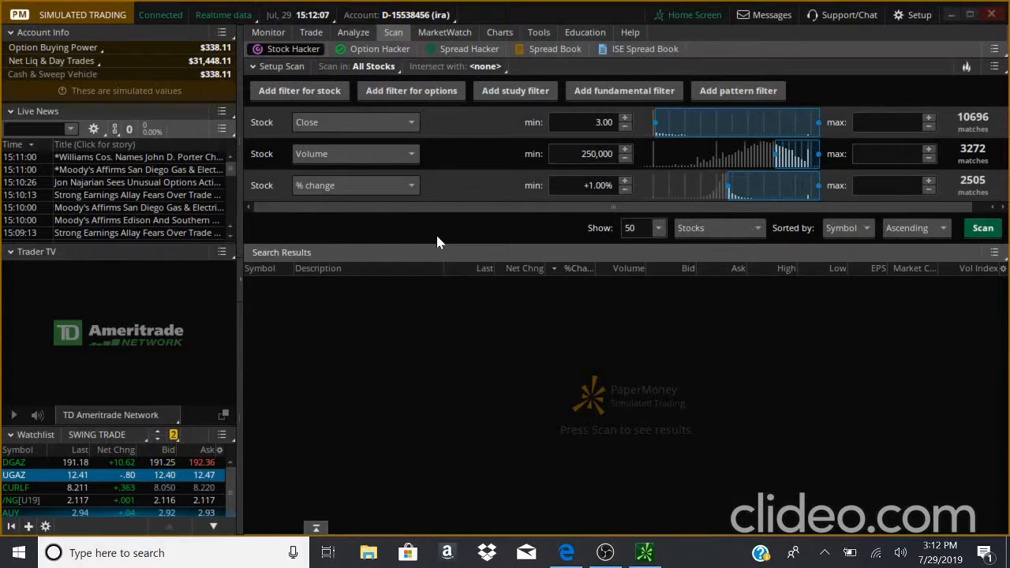
# - Open the Home Screen and browse the Social, Videos, Events and All updates feed tabs
pyautogui.click(688, 15)
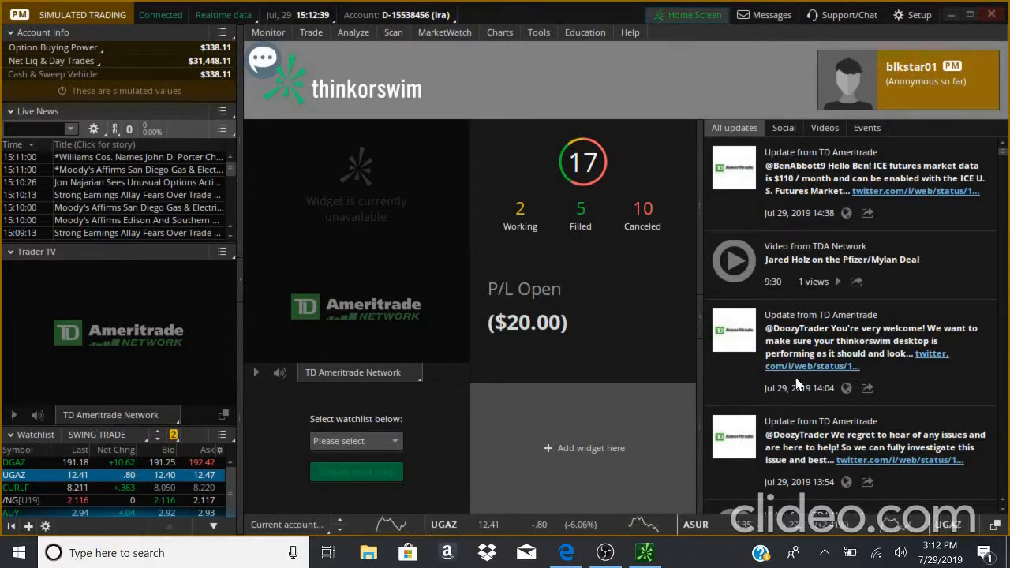
pyautogui.click(786, 130)
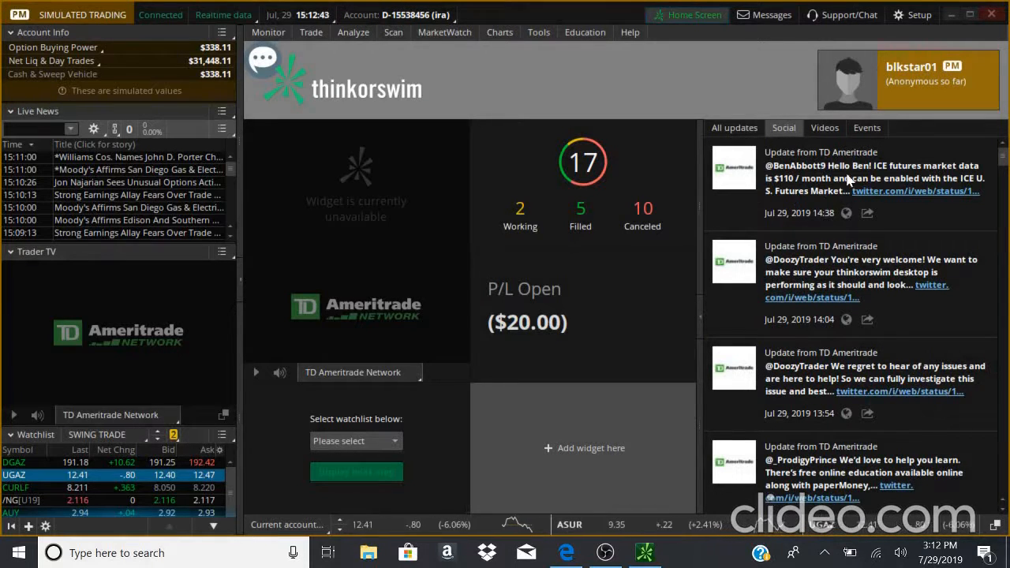
pyautogui.click(832, 134)
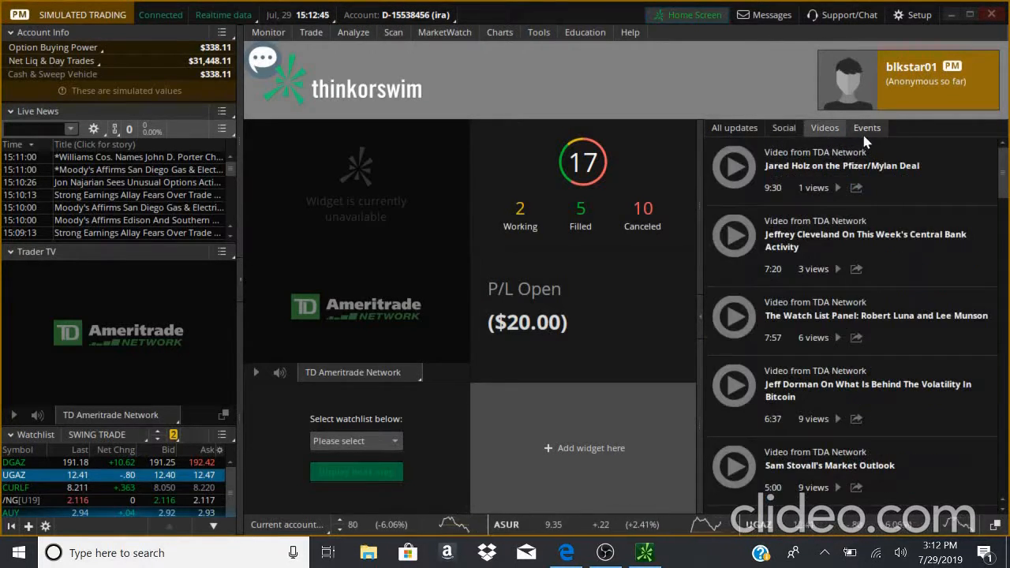
pyautogui.click(871, 140)
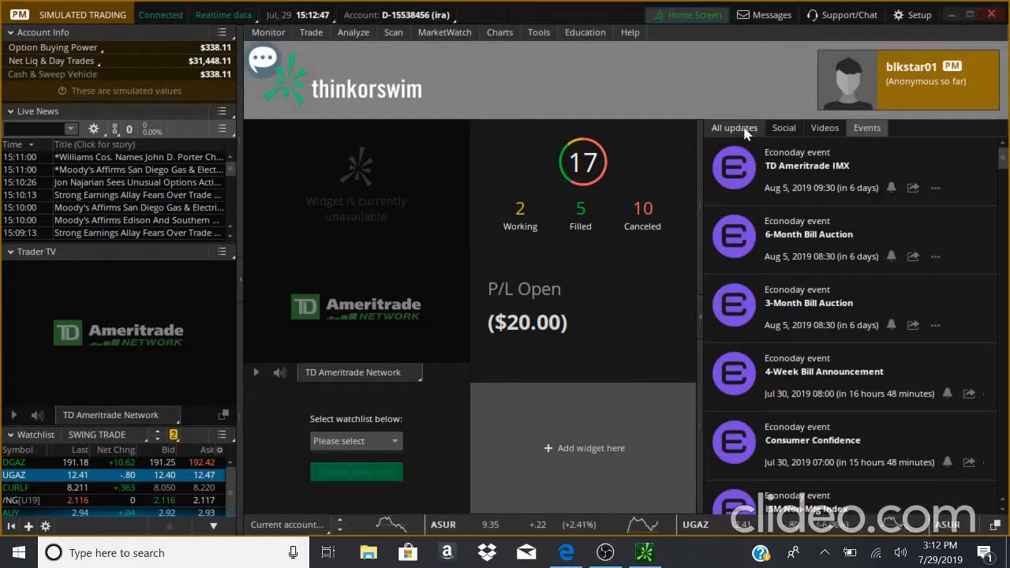
pyautogui.click(744, 133)
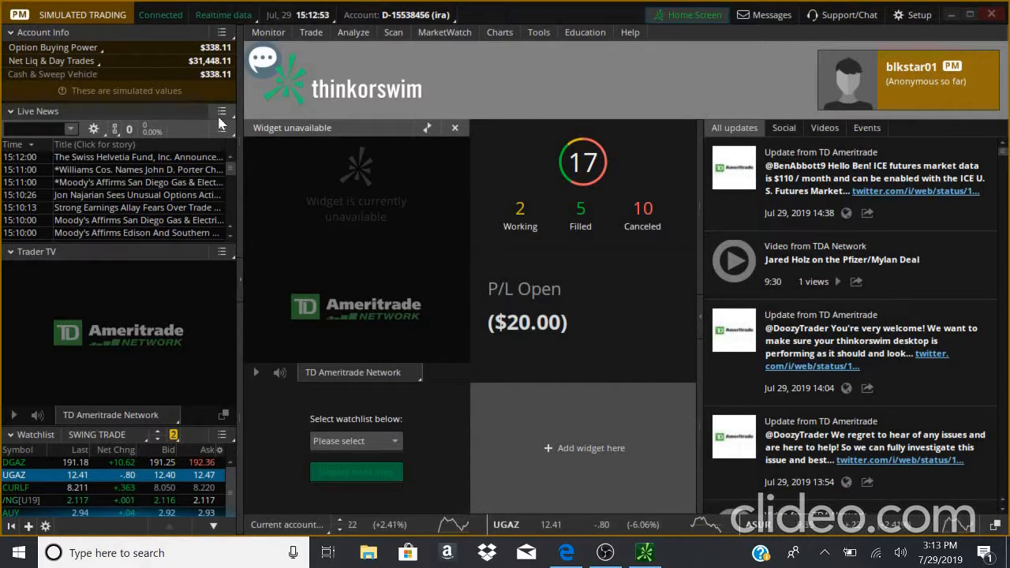
# - Collapse and re-expand the Account Info section of the sidebar
pyautogui.click(39, 33)
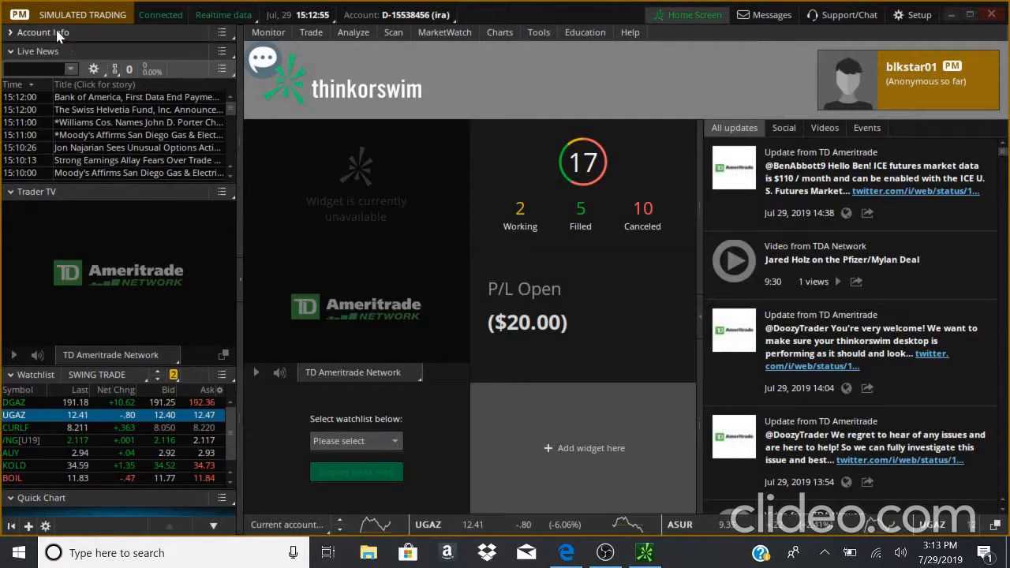
pyautogui.click(56, 33)
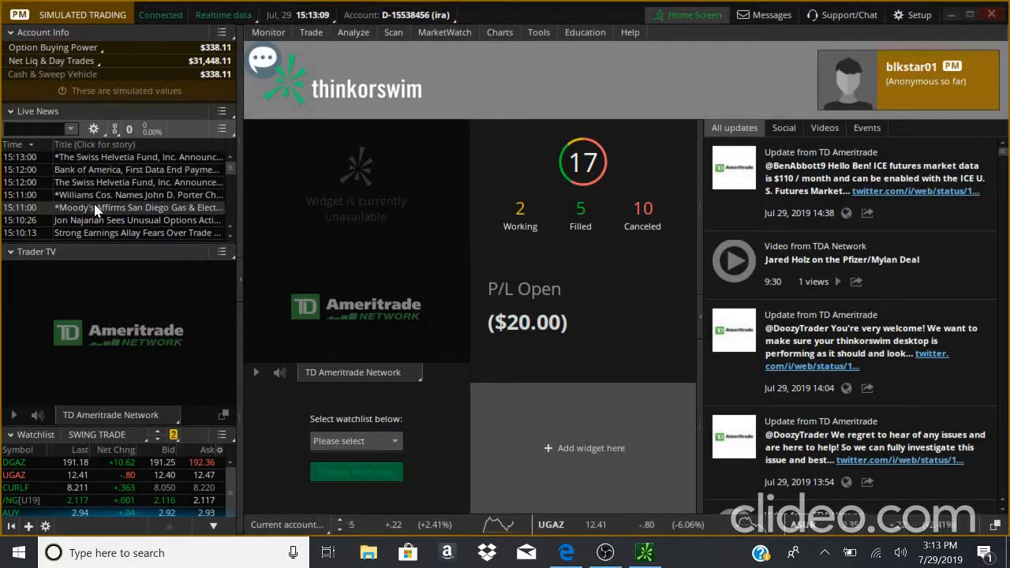
pyautogui.scroll(-2, 95, 210)
pyautogui.scroll(2, 91, 198)
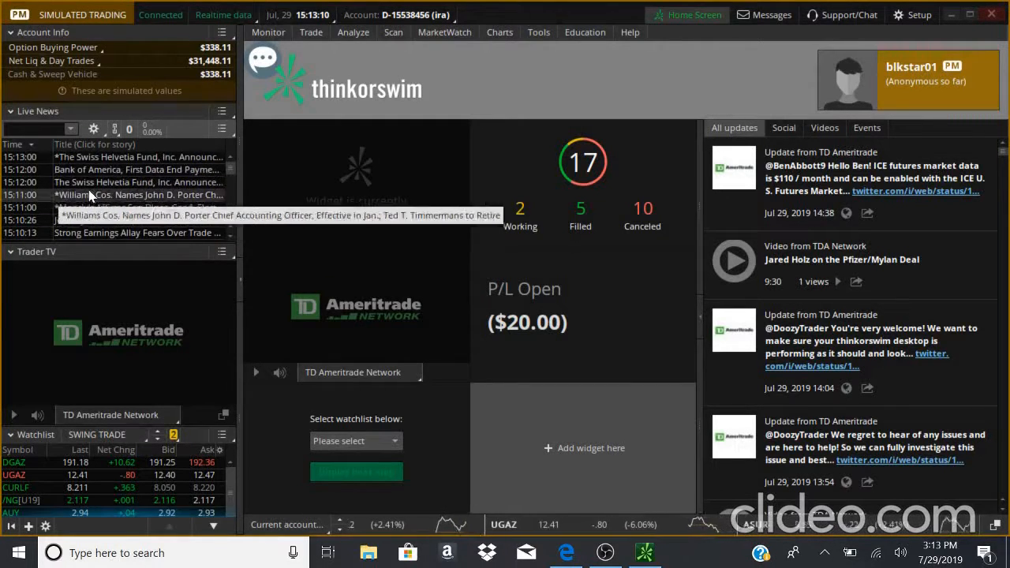
# - Filter the Live News panel to the BAC symbol (Bank of America Corporation)
pyautogui.click(39, 128)
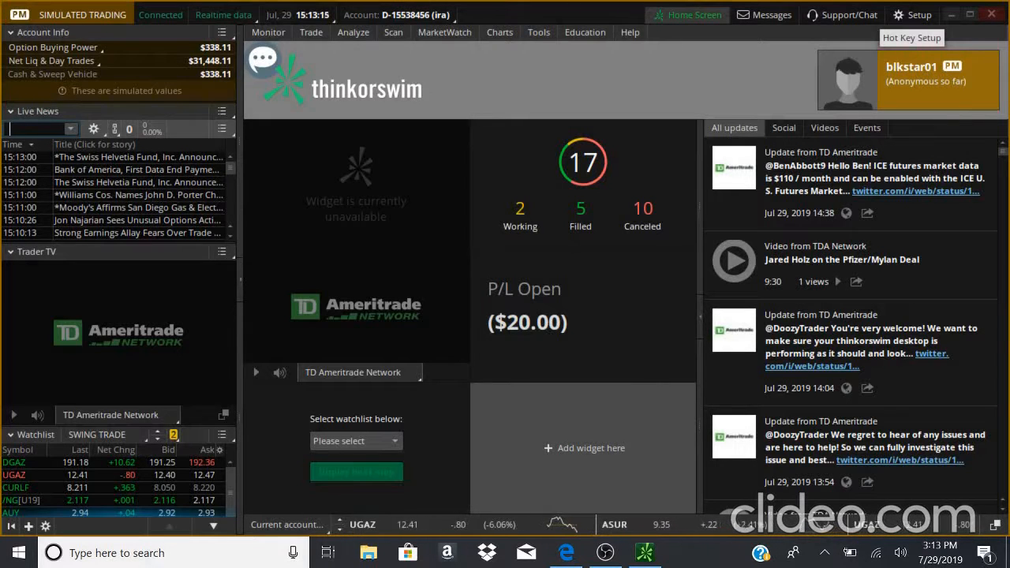
pyautogui.write('BA')
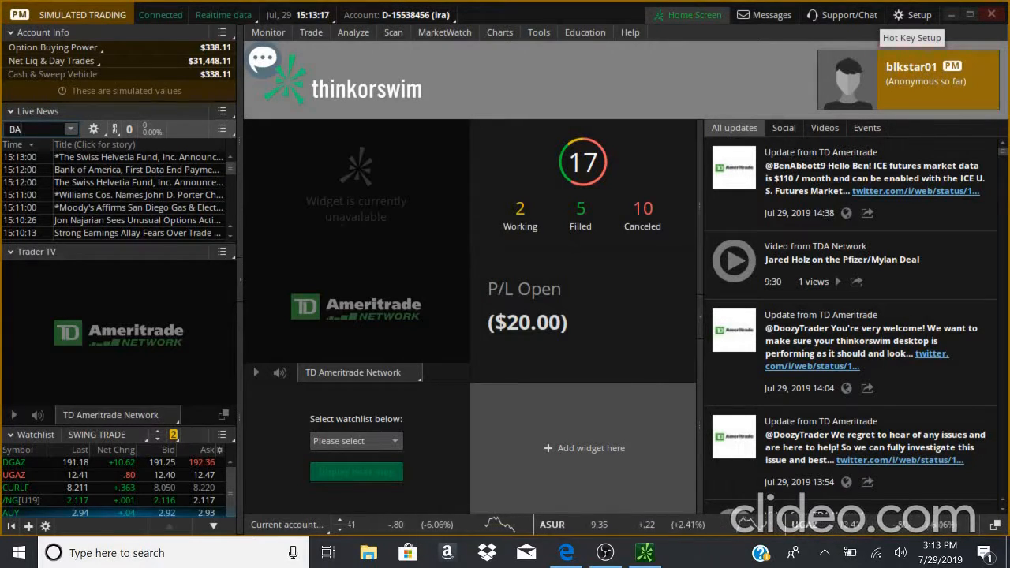
pyautogui.write('C')
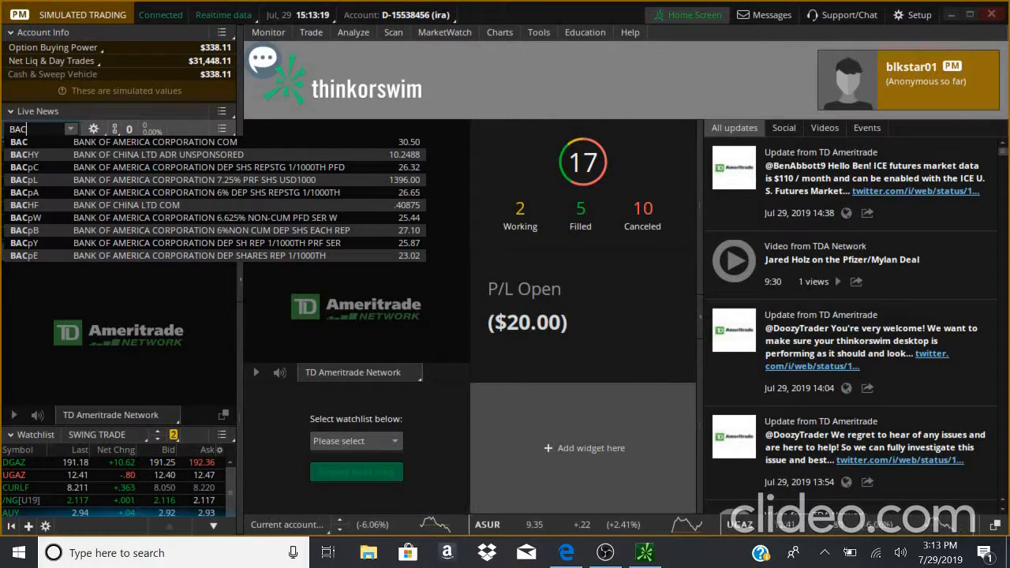
pyautogui.click(49, 148)
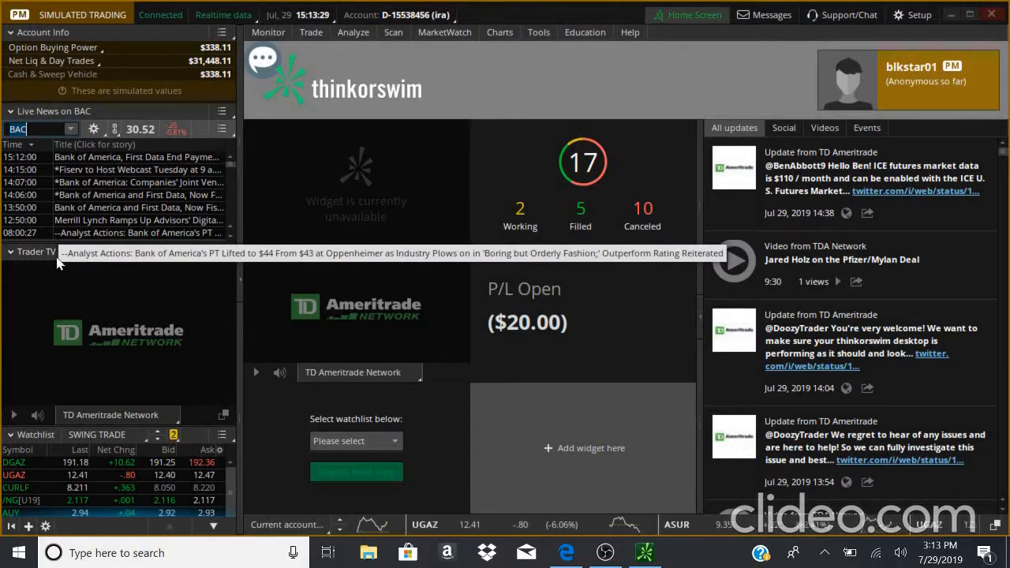
# - Play and pause the Trader TV stream
pyautogui.click(15, 415)
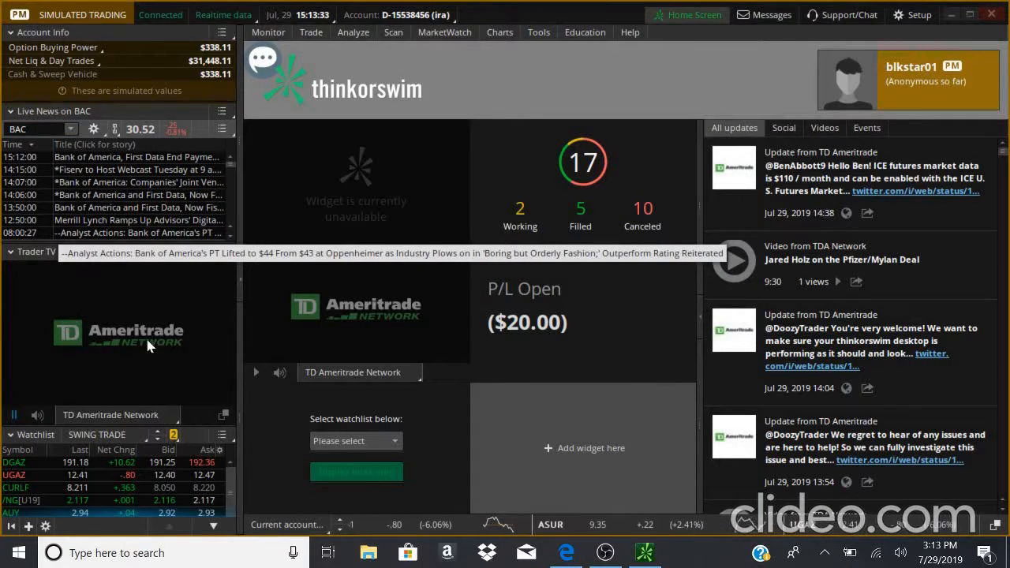
pyautogui.click(15, 415)
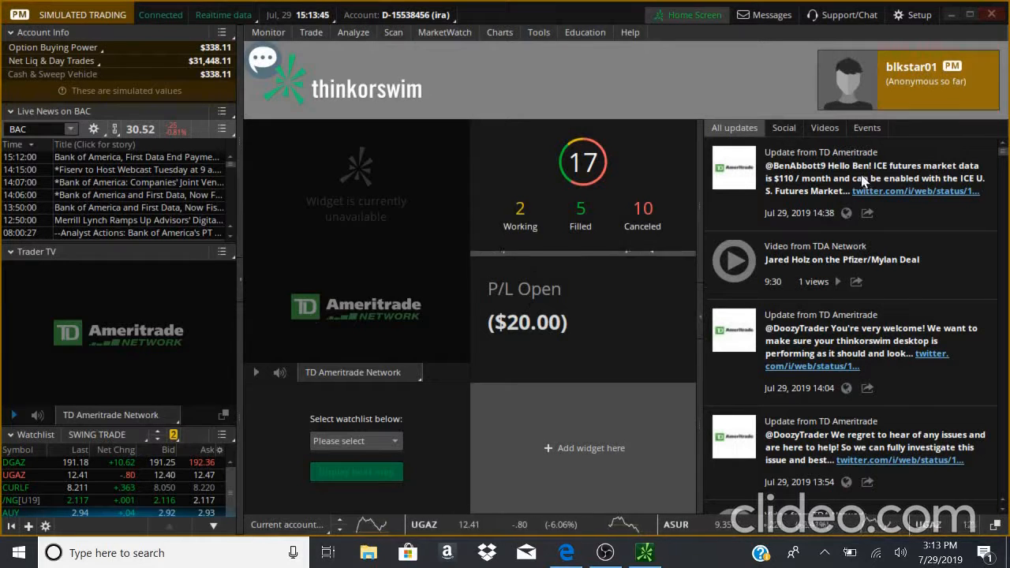
# - Browse the Social and All updates feeds and inspect the Watchlist section
pyautogui.click(781, 129)
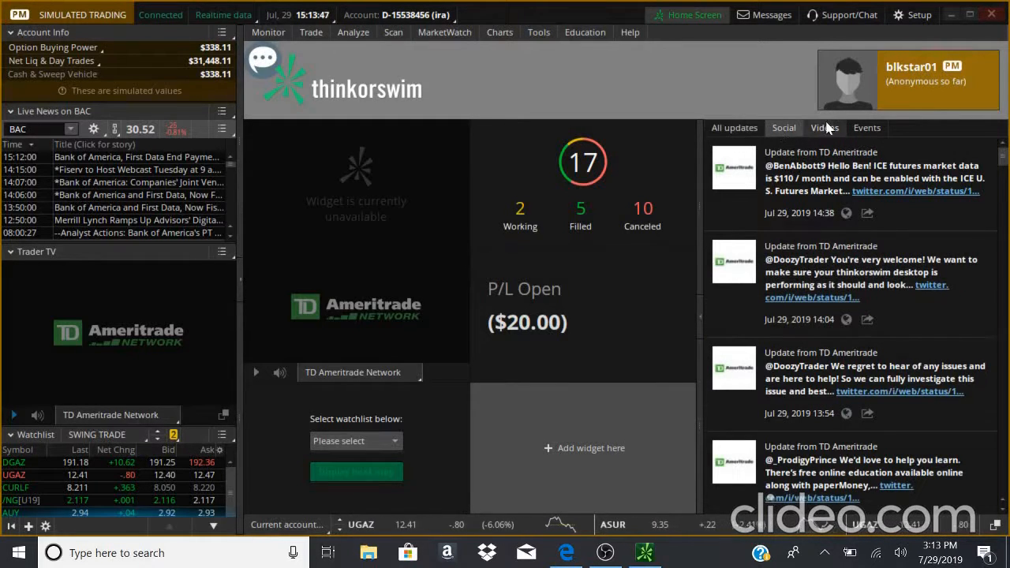
pyautogui.click(735, 127)
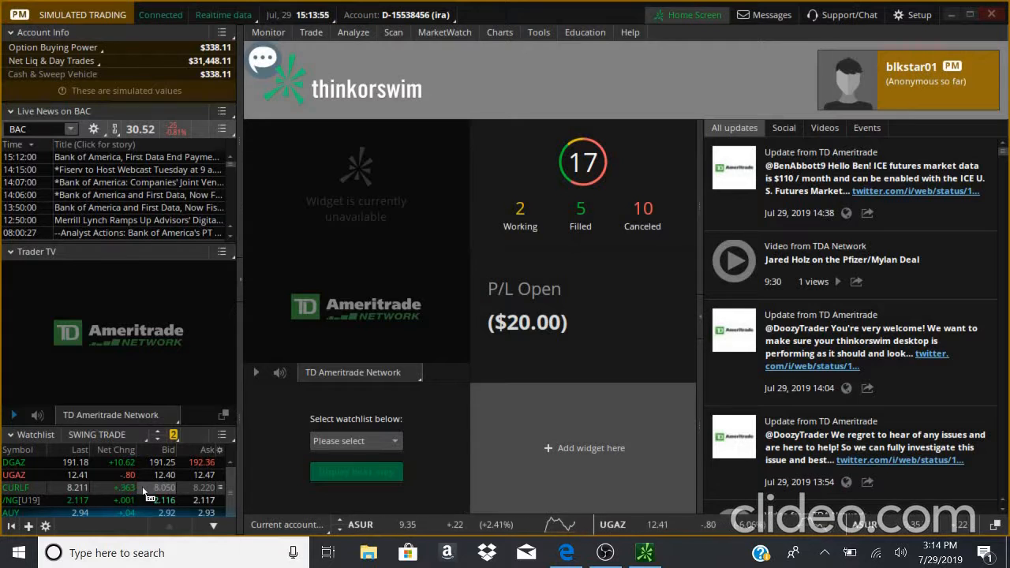
pyautogui.click(38, 440)
pyautogui.click(38, 439)
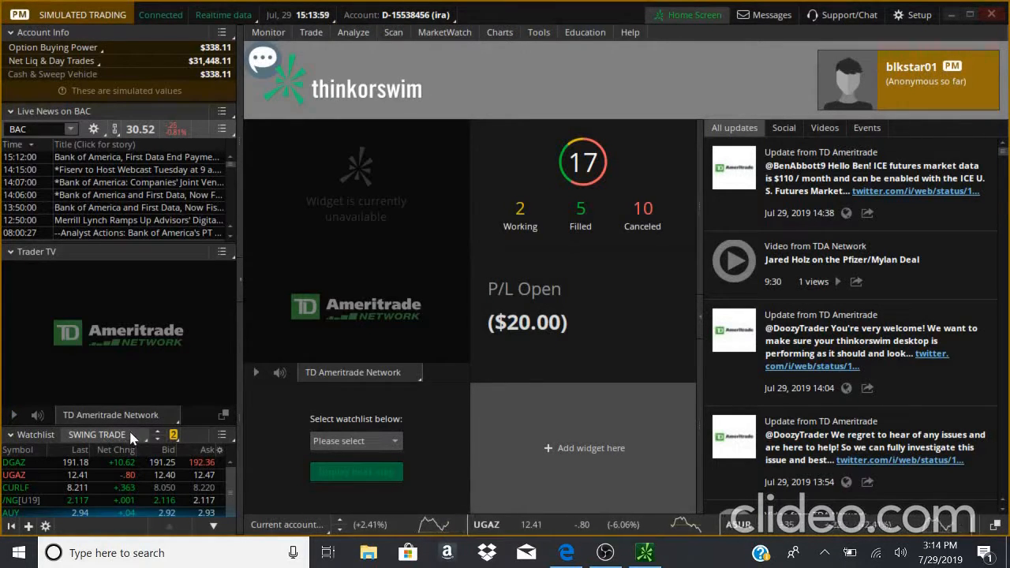
# - Enlarge the Watchlist section and select the DGAZ and UGAZ rows to show their quick charts
pyautogui.moveTo(136, 424); pyautogui.dragTo(125, 371)
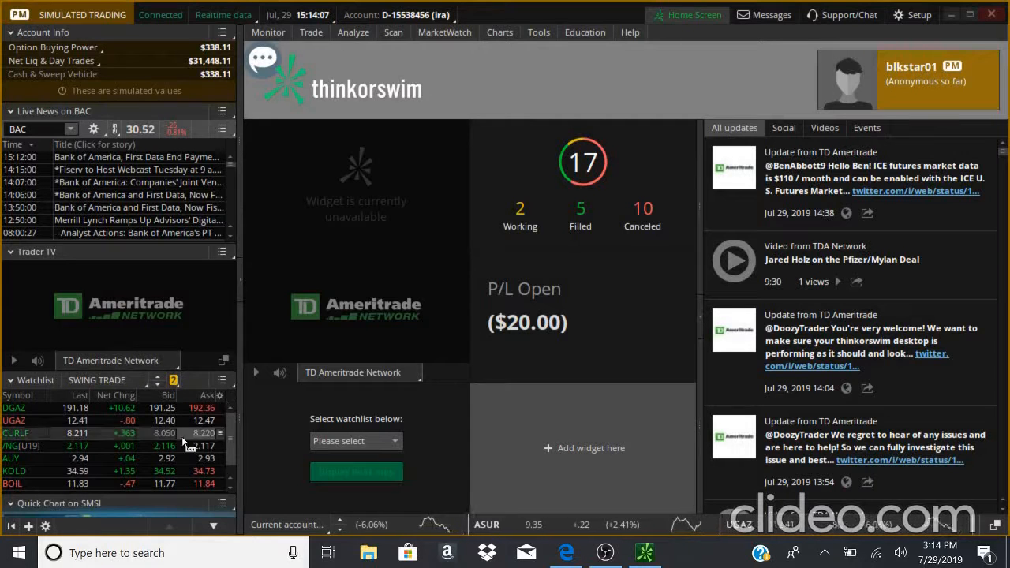
pyautogui.click(32, 406)
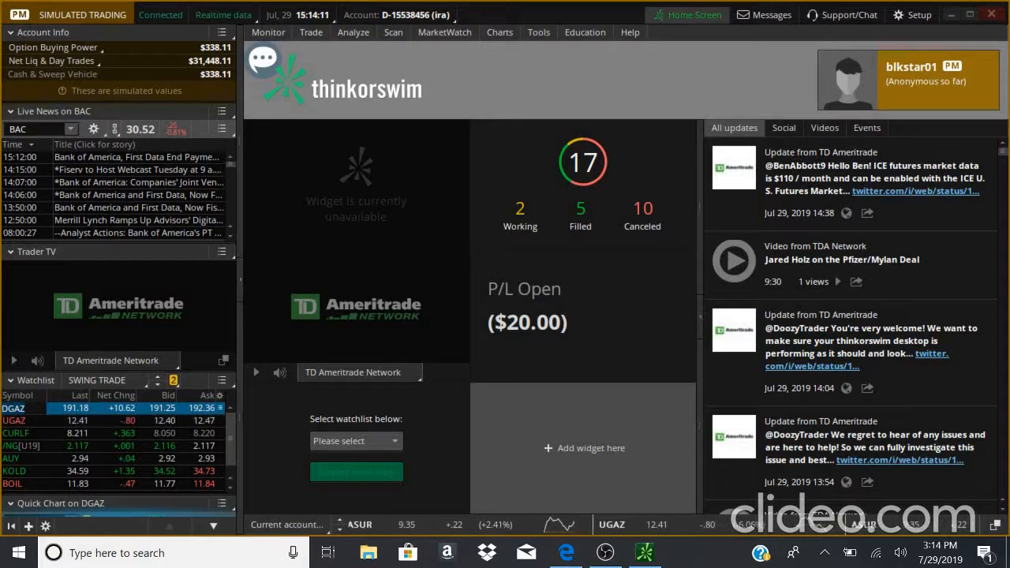
pyautogui.click(23, 421)
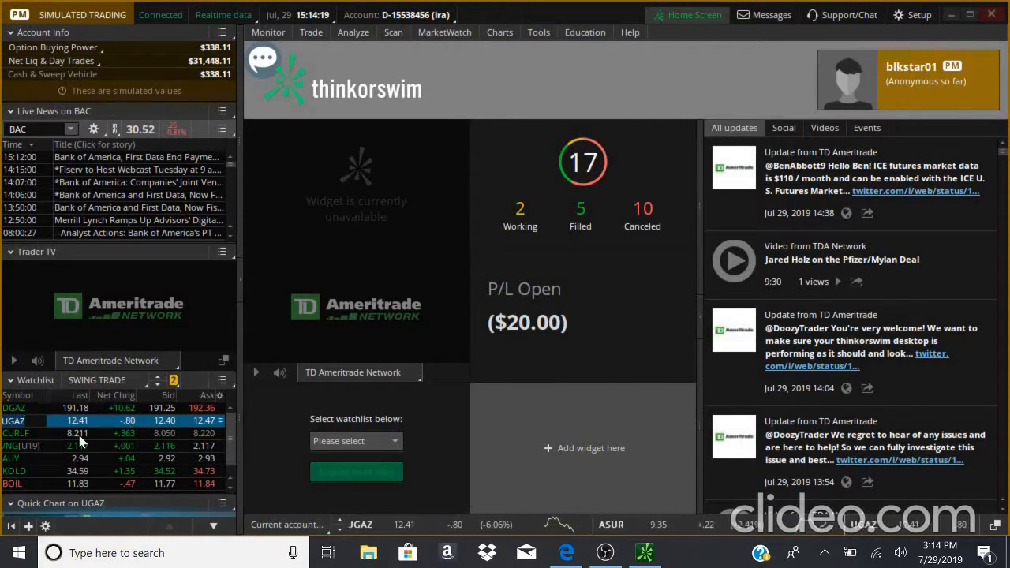
# - Sort the SWING TRADE watchlist by net change and close the watchlist menu
pyautogui.click(132, 386)
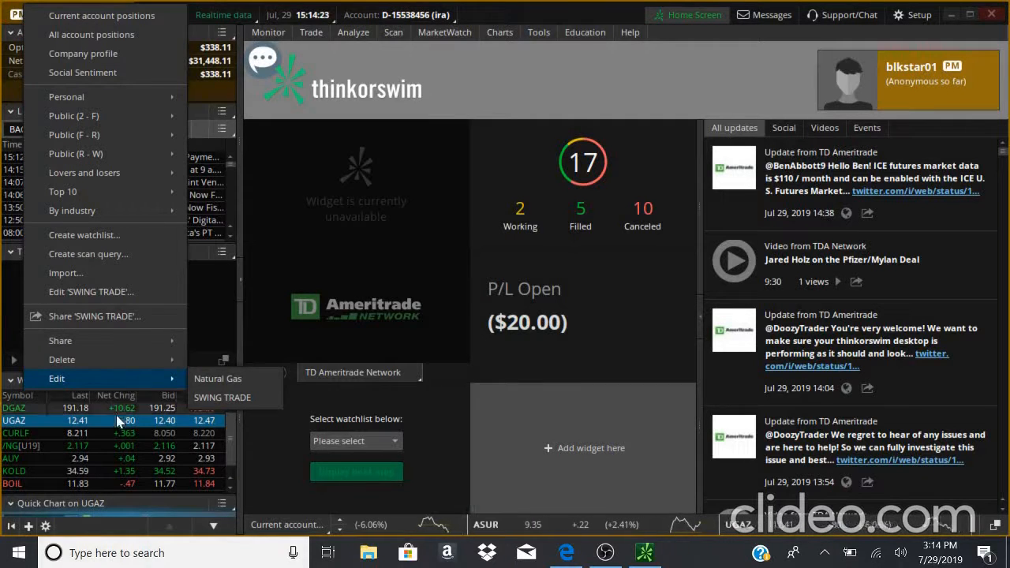
pyautogui.click(124, 385)
pyautogui.click(124, 385)
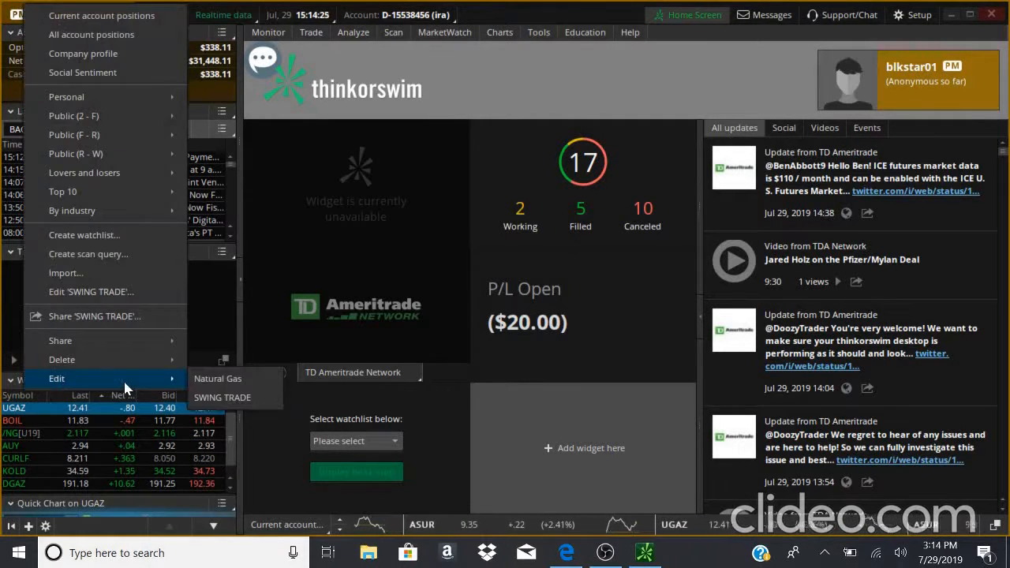
pyautogui.click(122, 379)
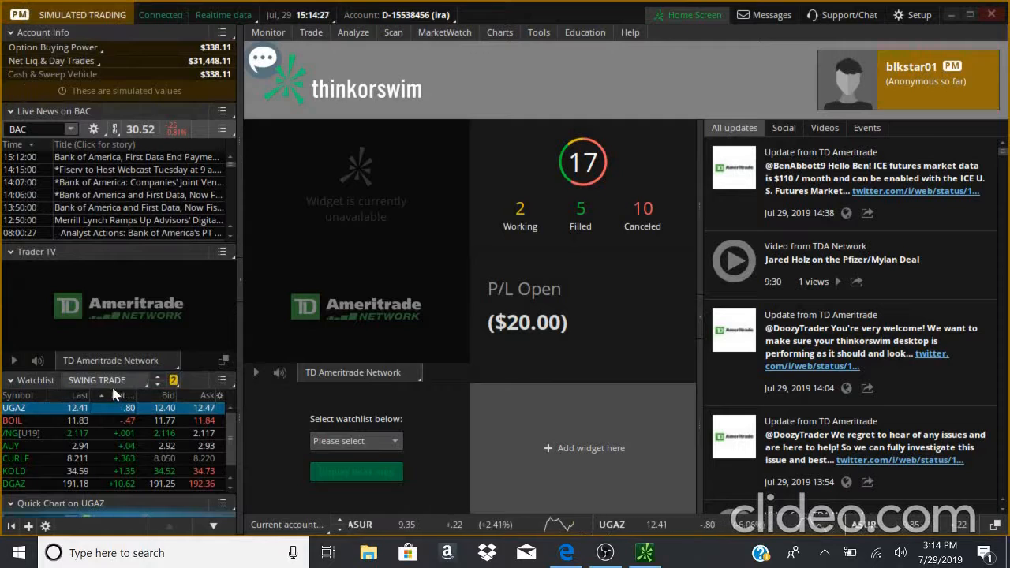
# - Start creating a new watchlist named Watchlist 2 and select its first symbol row
pyautogui.click(110, 378)
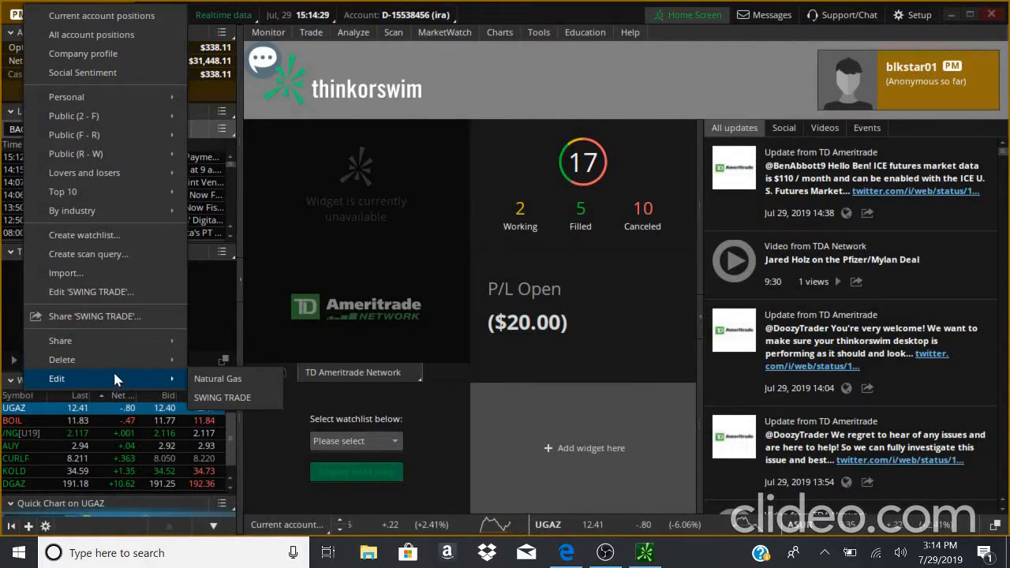
pyautogui.moveTo(114, 363)
pyautogui.moveTo(106, 381)
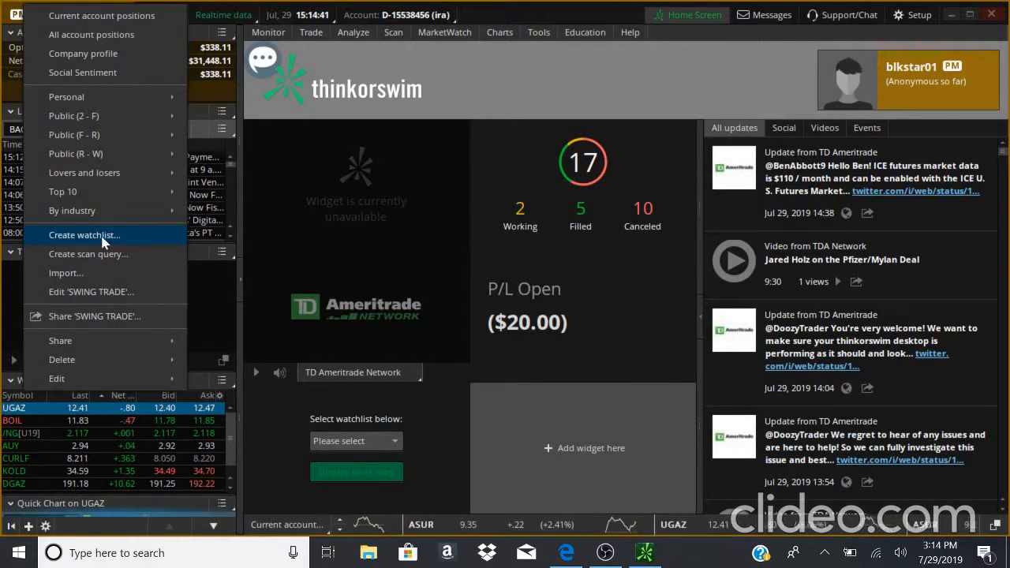
pyautogui.click(137, 236)
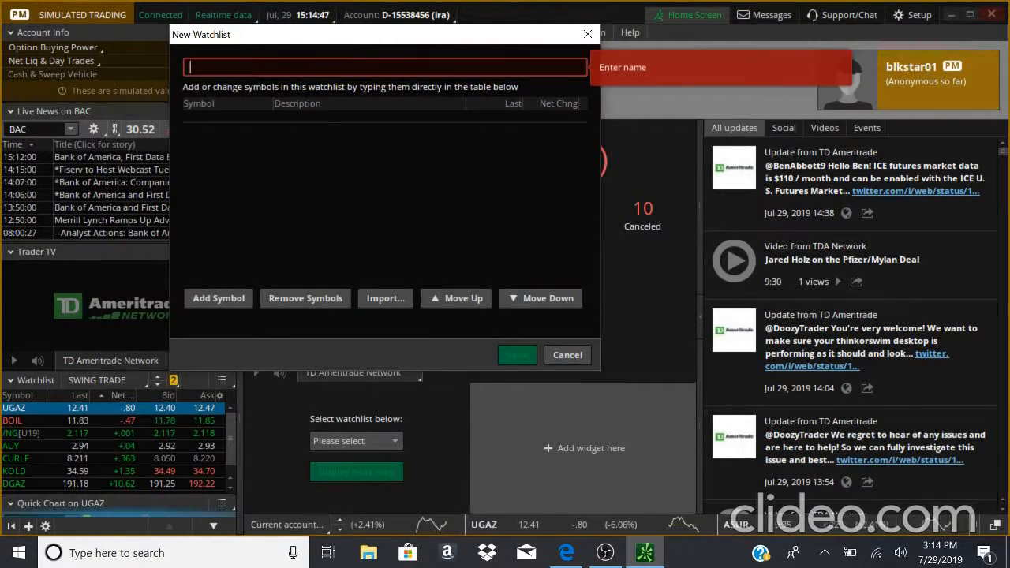
pyautogui.write('Watchlist 2')
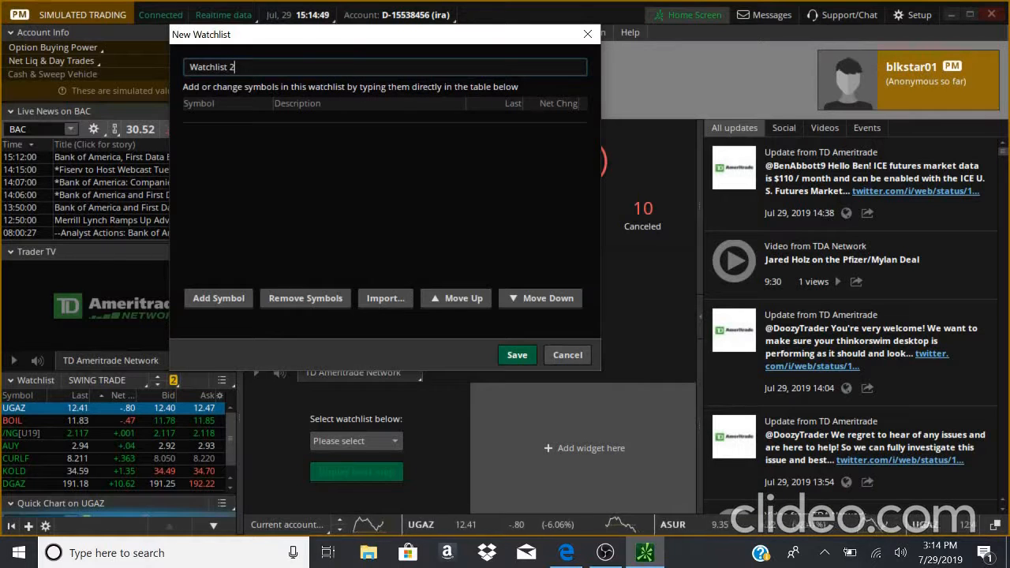
pyautogui.click(236, 116)
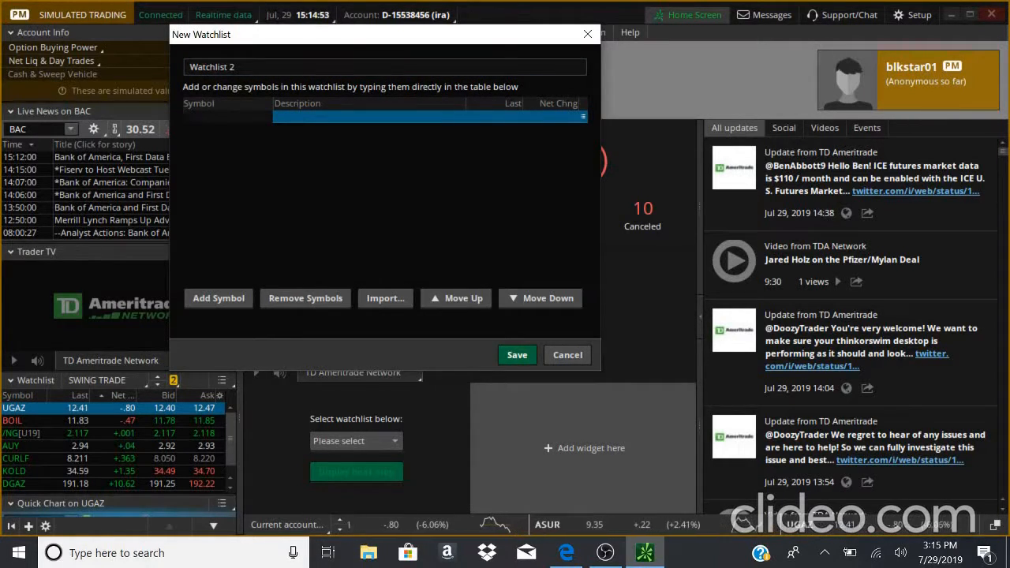
# - Open and close the symbols Import dialog twice, then cancel the new watchlist
pyautogui.click(384, 299)
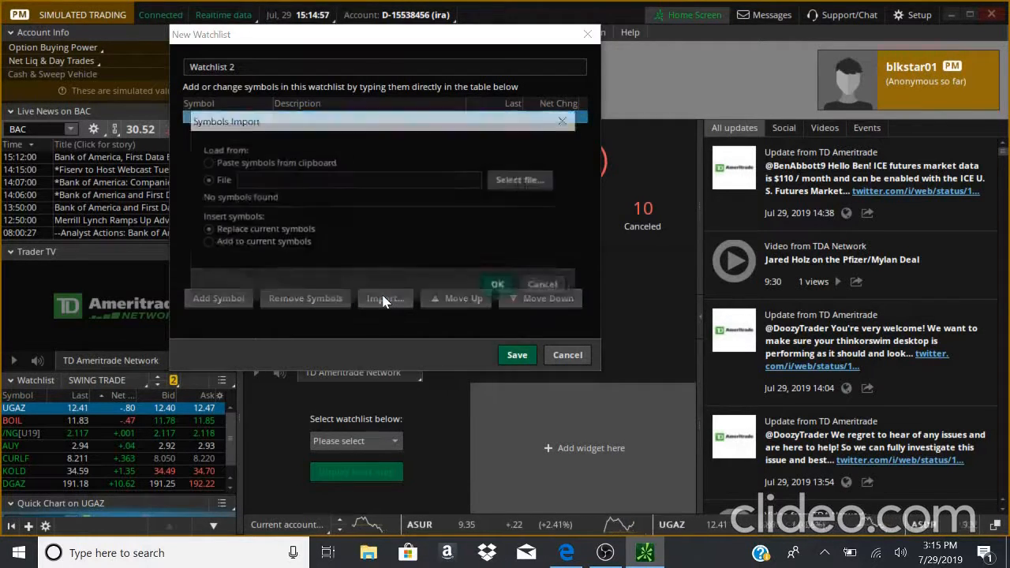
pyautogui.click(567, 122)
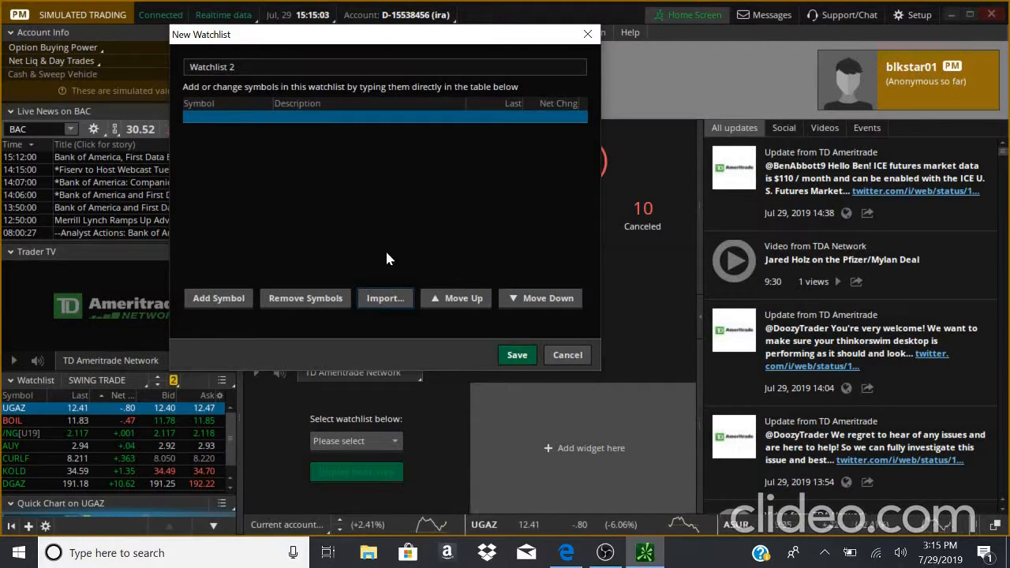
pyautogui.click(386, 299)
pyautogui.click(568, 122)
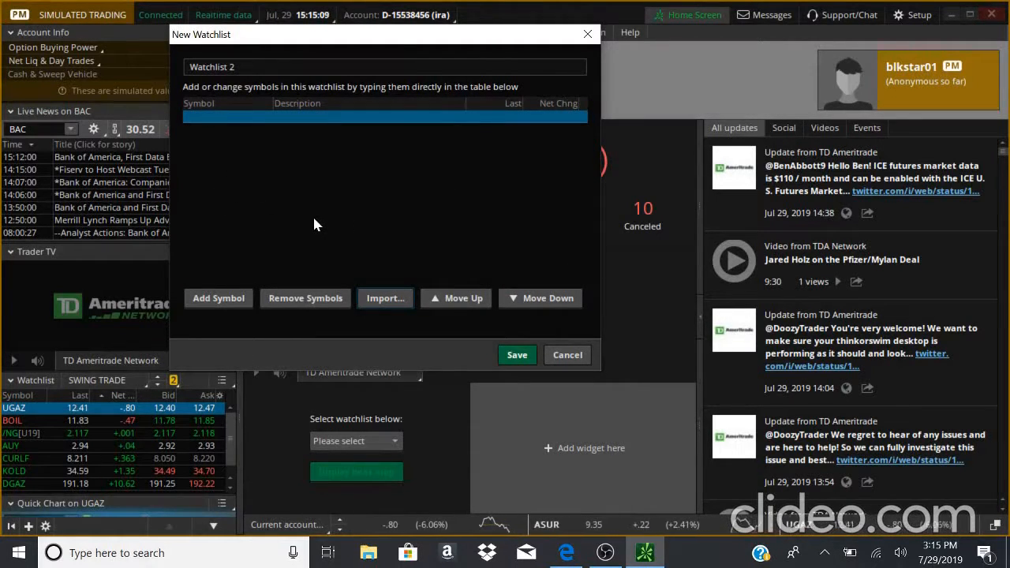
pyautogui.click(570, 355)
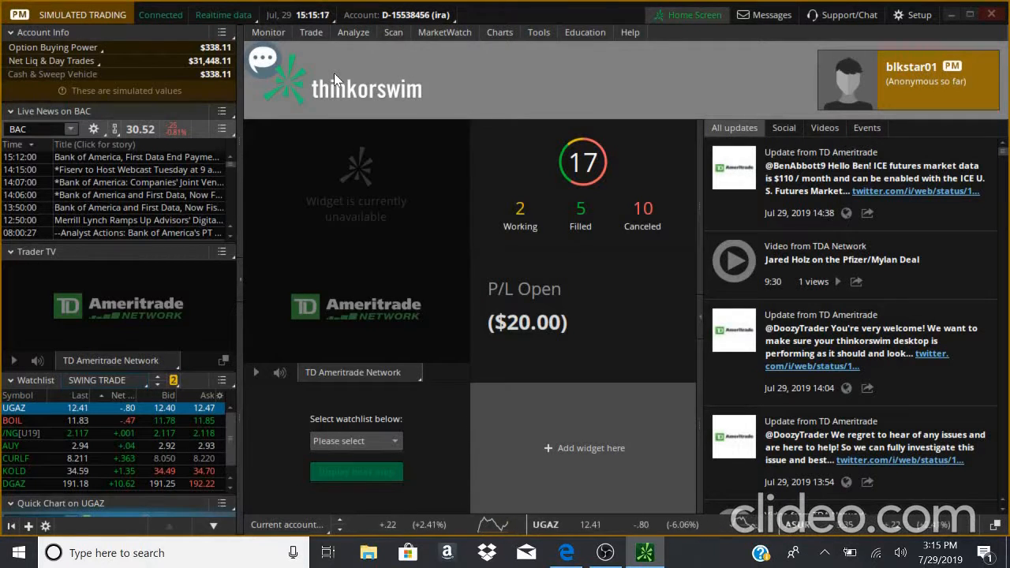
# - Switch the account view to all accounts, then to the margin account
pyautogui.click(376, 23)
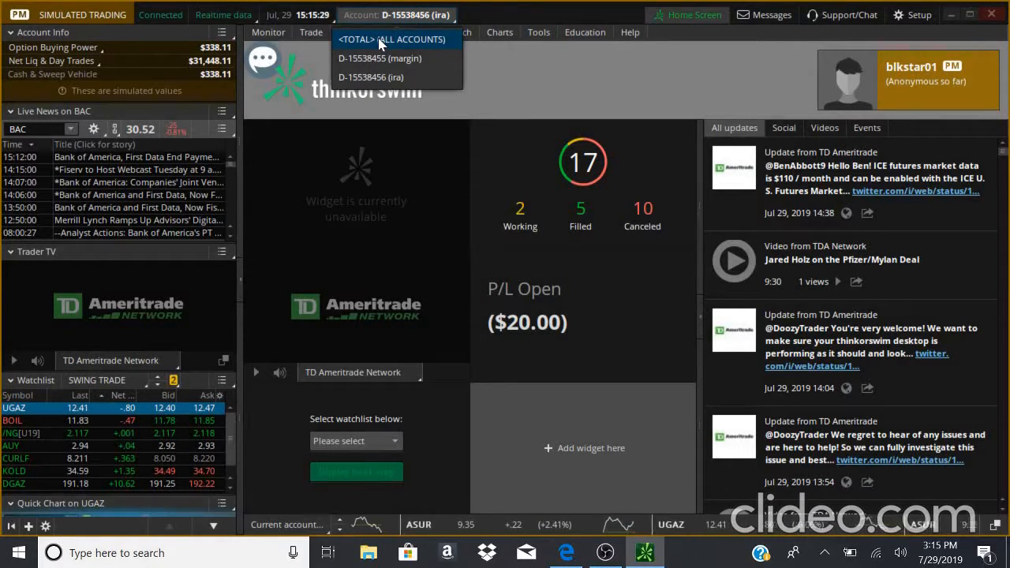
pyautogui.click(379, 44)
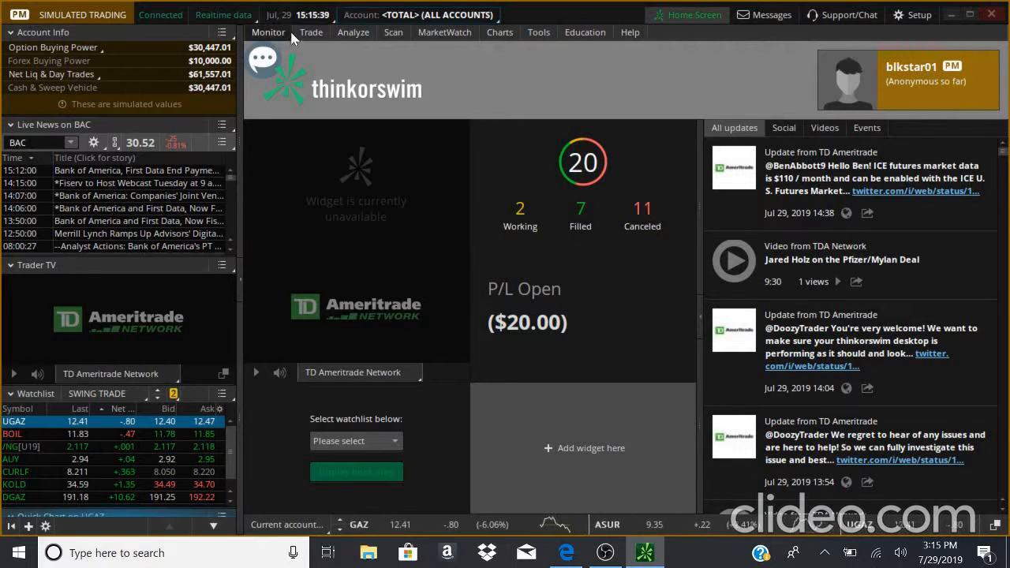
pyautogui.click(477, 15)
pyautogui.click(432, 56)
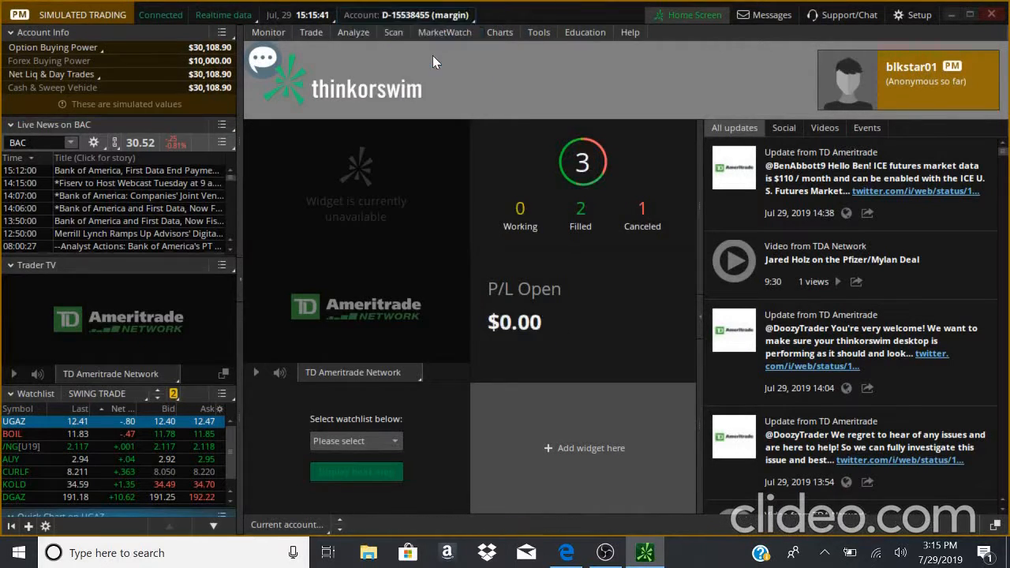
# - Switch the account view to the IRA account, then back to all accounts
pyautogui.click(441, 16)
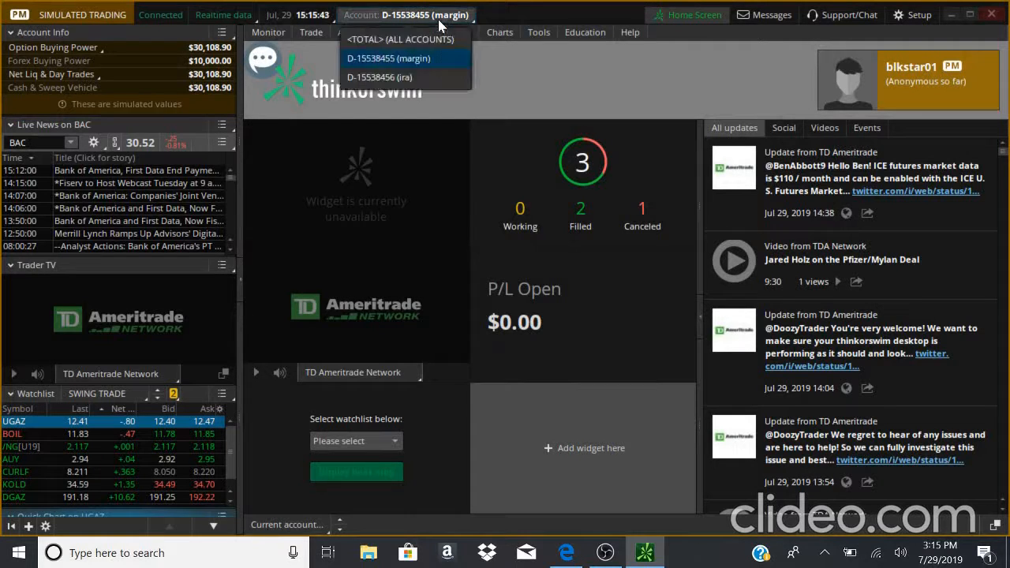
pyautogui.click(411, 77)
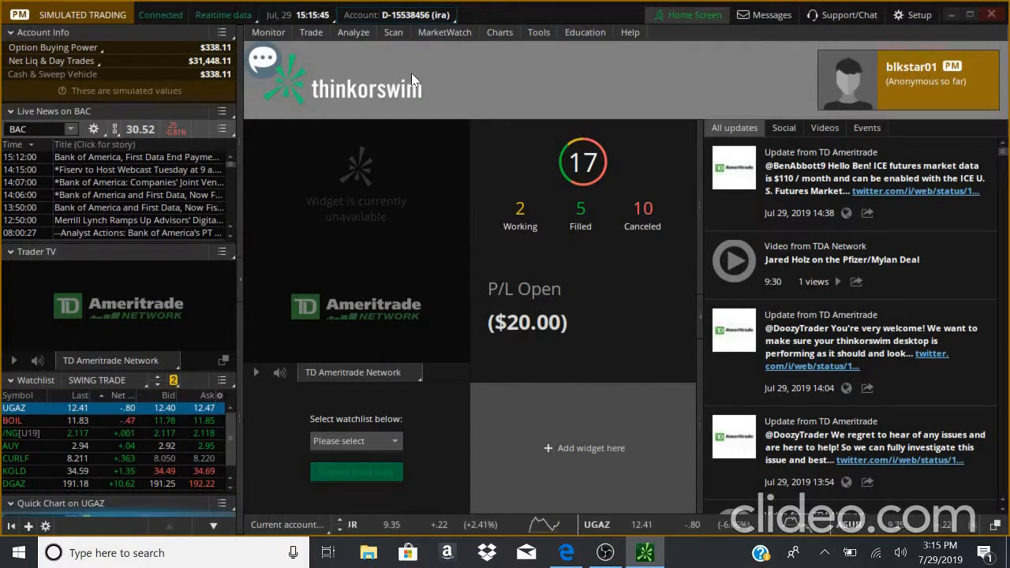
pyautogui.click(432, 15)
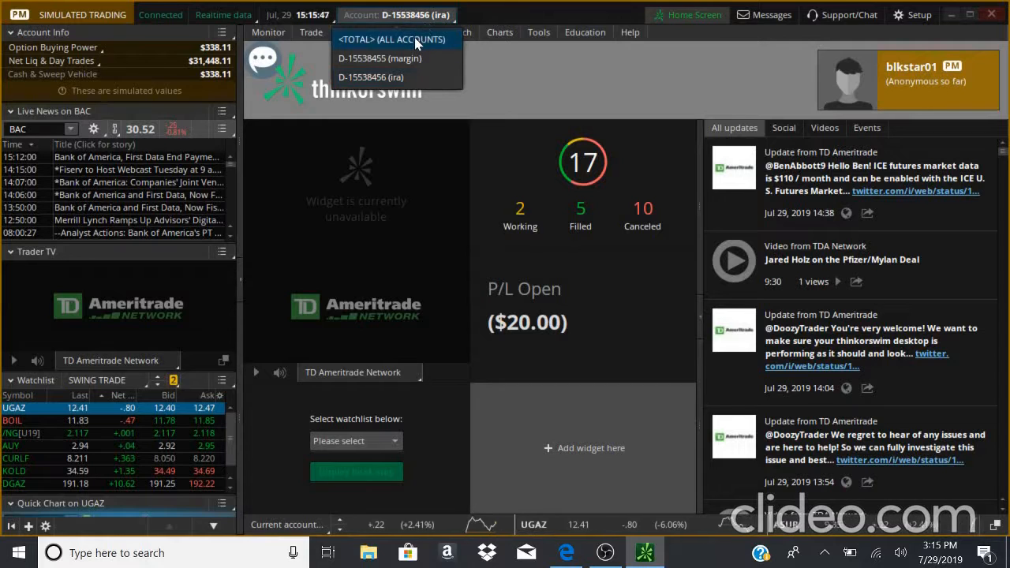
pyautogui.click(414, 38)
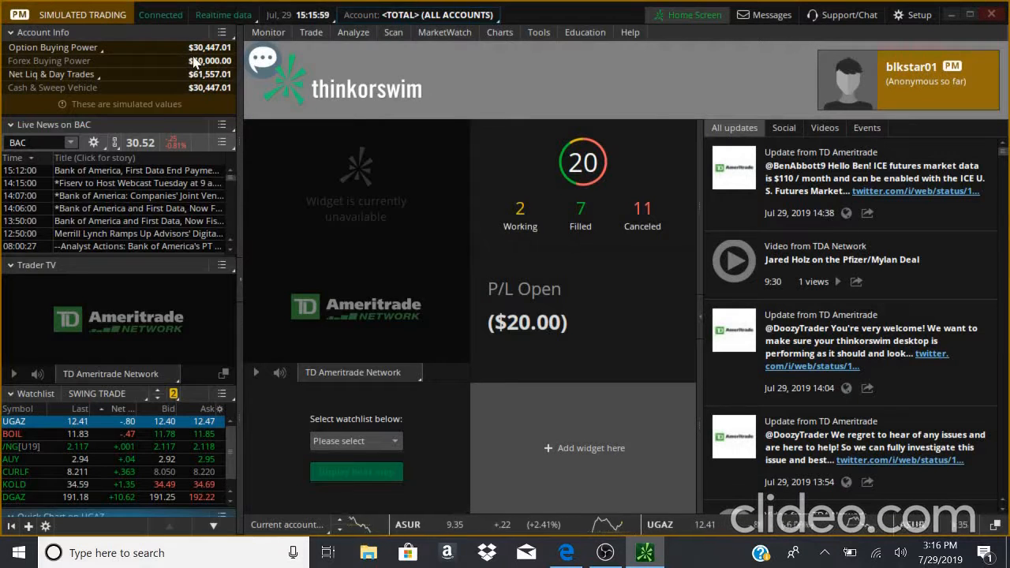
# - Select the margin account and open the Activity and Positions view
pyautogui.click(446, 15)
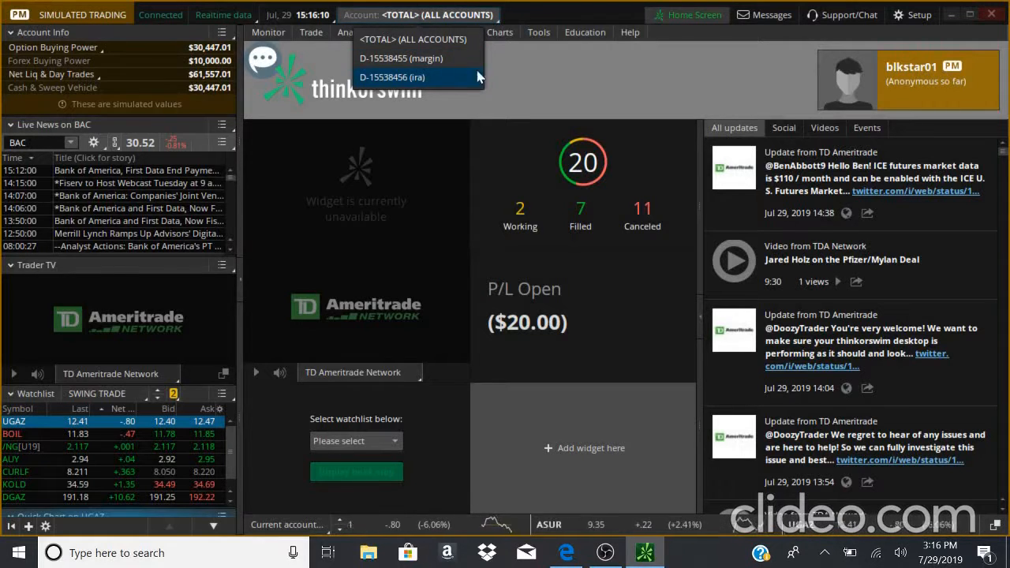
pyautogui.click(431, 61)
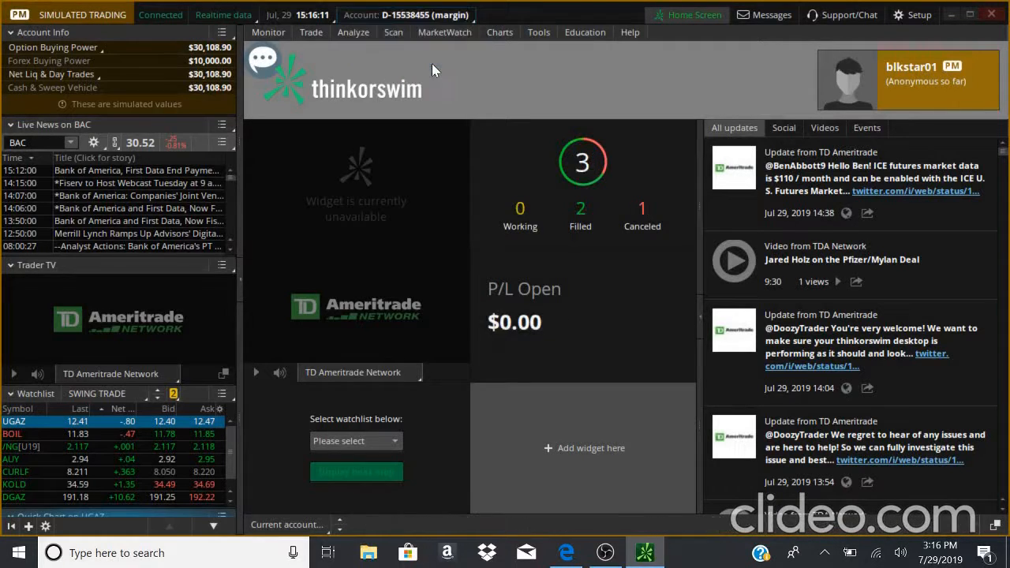
pyautogui.click(268, 35)
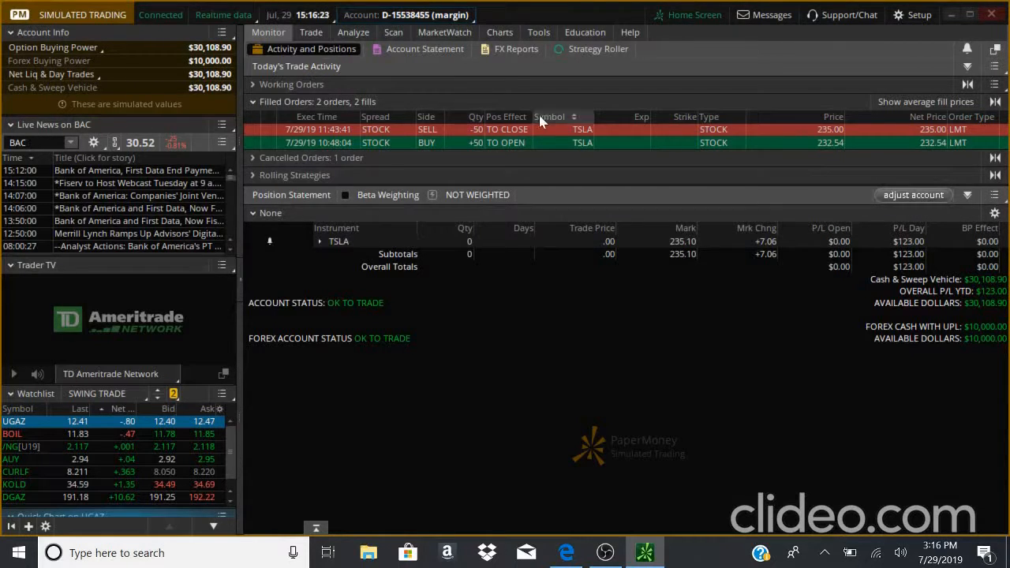
# - Open the account adjustments and try setting the margin type to IRA, then back to MARGIN (No Change)
pyautogui.click(908, 195)
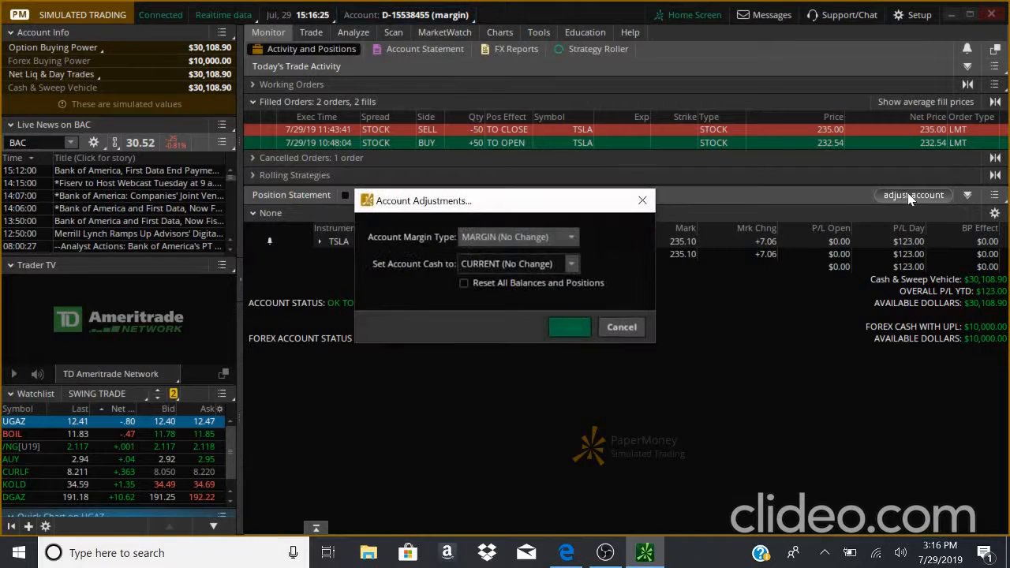
pyautogui.click(568, 240)
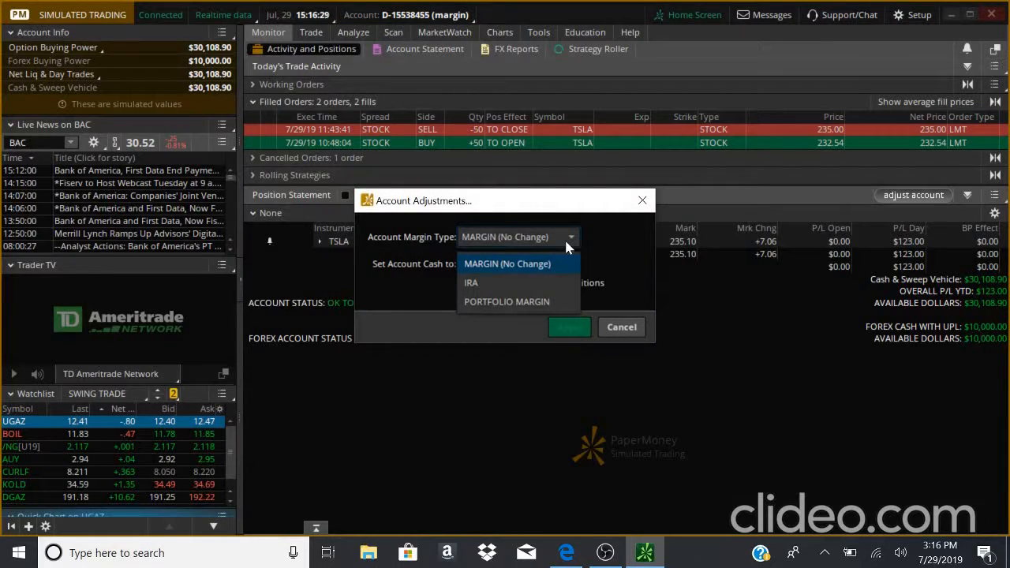
pyautogui.click(565, 238)
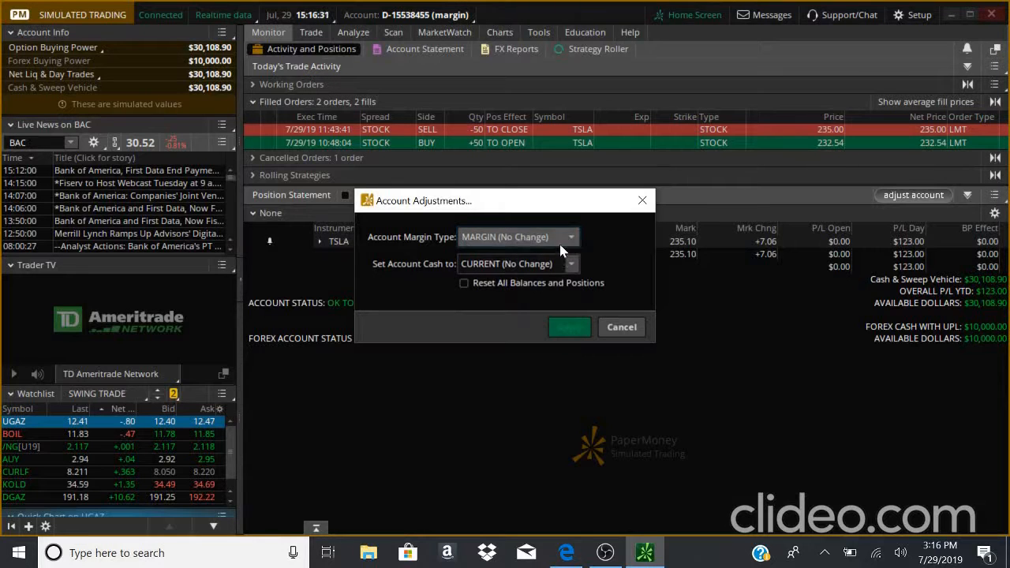
pyautogui.click(558, 239)
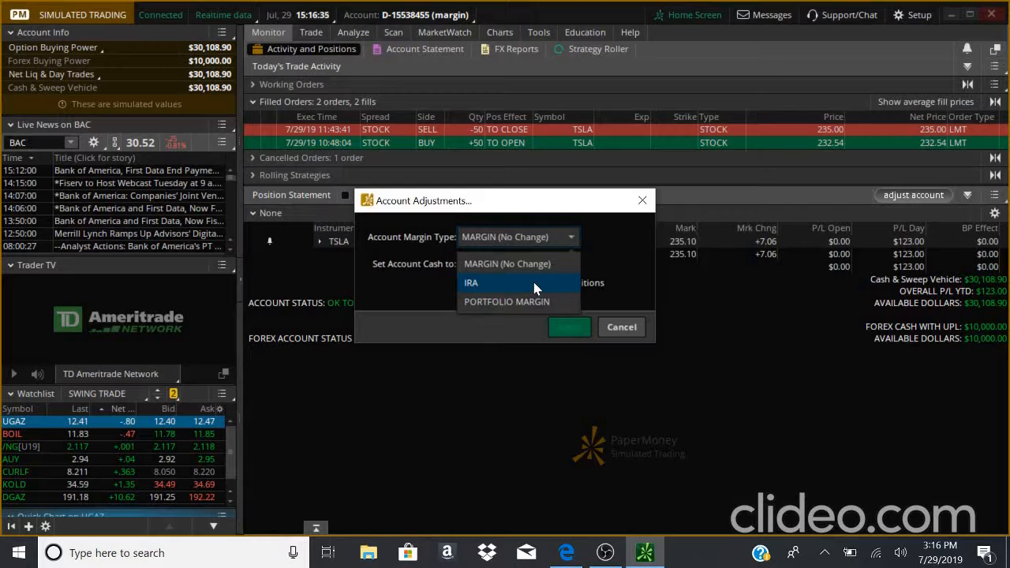
pyautogui.click(534, 283)
pyautogui.click(536, 240)
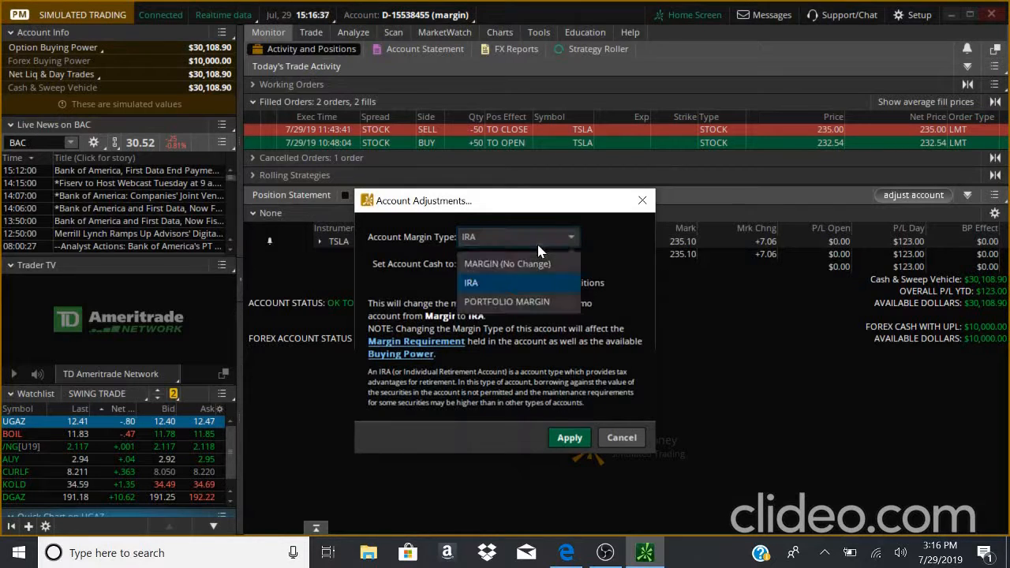
pyautogui.click(531, 265)
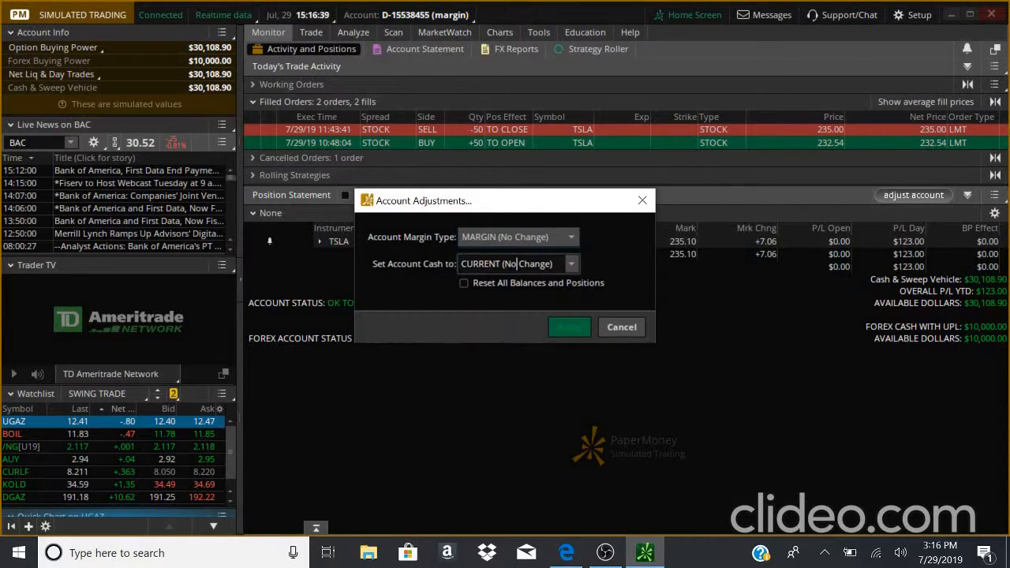
# - Set the account cash to 30000 and tick Reset All Balances and Positions
pyautogui.click(518, 263)
pyautogui.write('30')
pyautogui.hotkey('ctrl', 'a')
pyautogui.press('BackSpace')
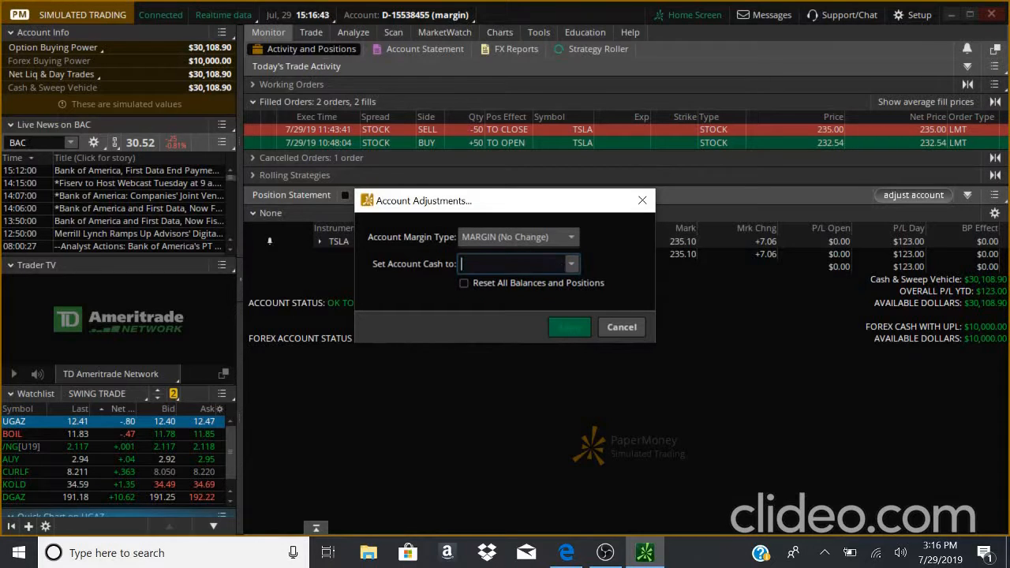
pyautogui.write('30000')
pyautogui.click(465, 283)
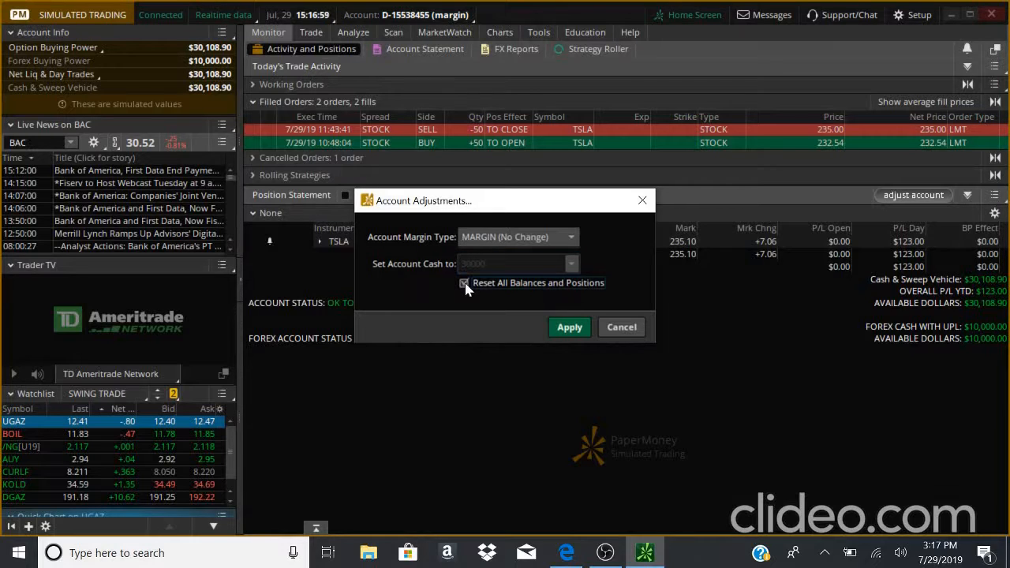
# - Clear the reset option and cancel the account adjustments
pyautogui.click(515, 237)
pyautogui.click(512, 263)
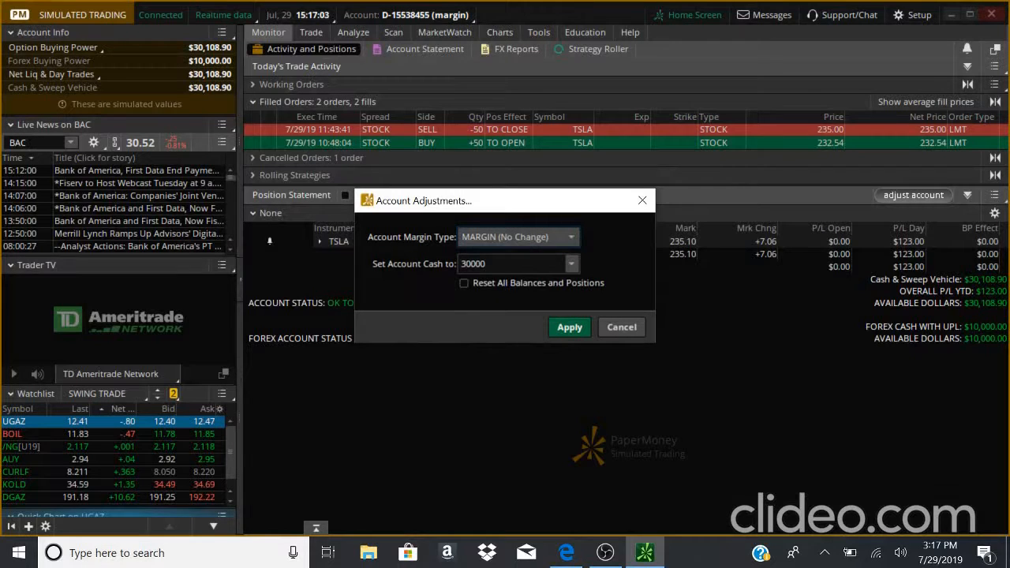
pyautogui.click(618, 330)
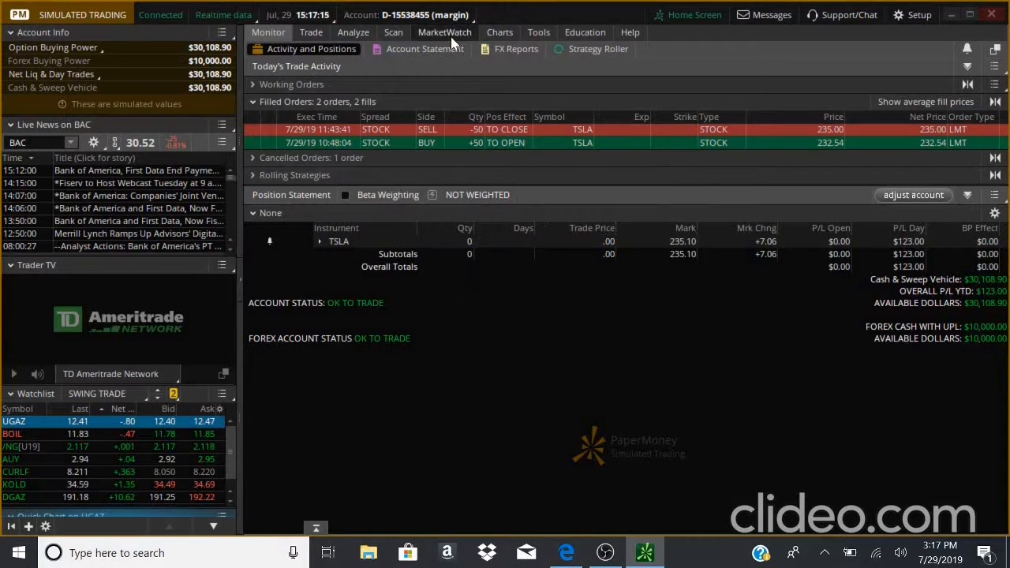
# - Browse the Account Statement, FX Reports and Strategy Roller views, then return to Activity and Positions
pyautogui.moveTo(384, 41)
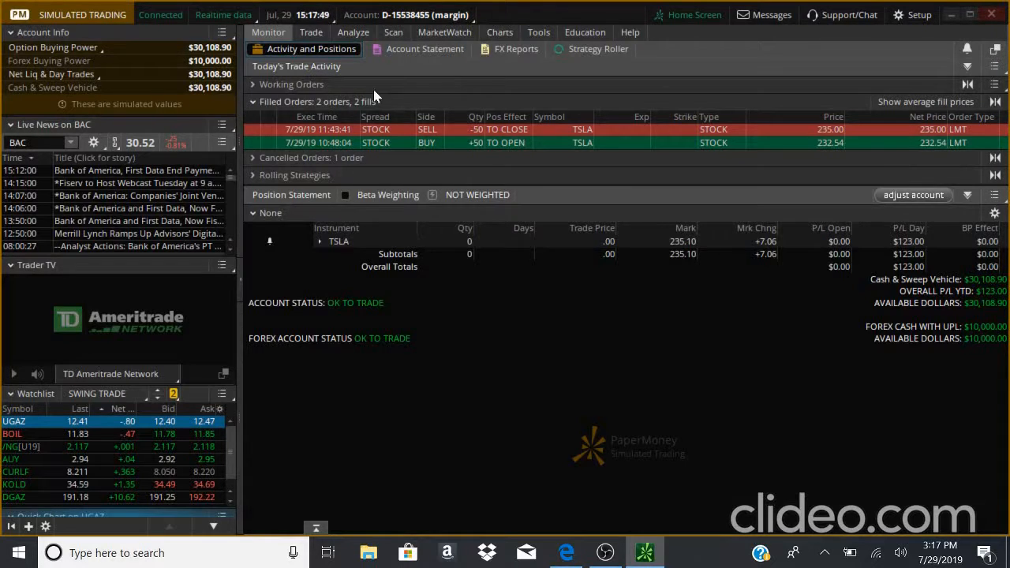
pyautogui.click(409, 50)
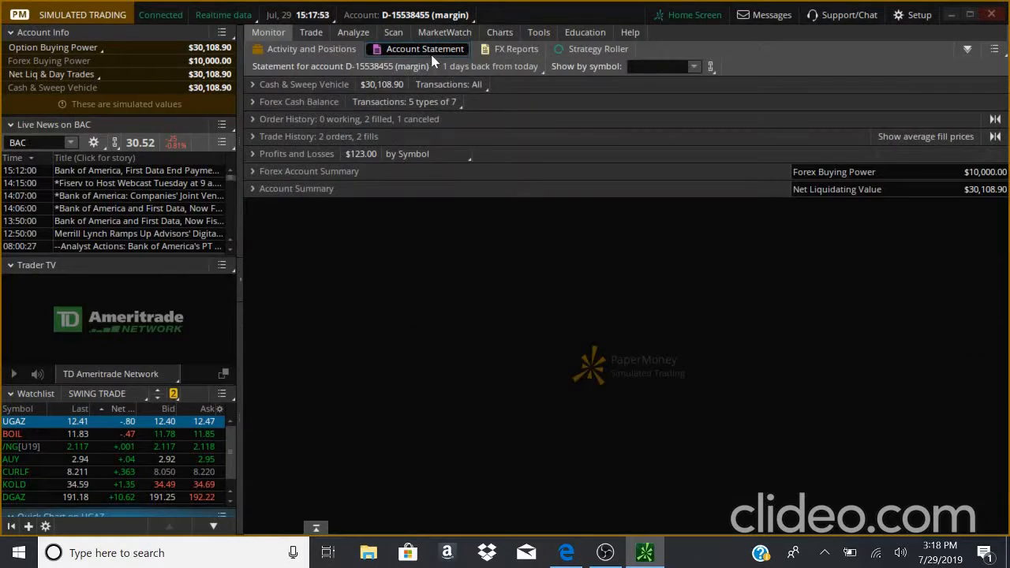
pyautogui.click(510, 50)
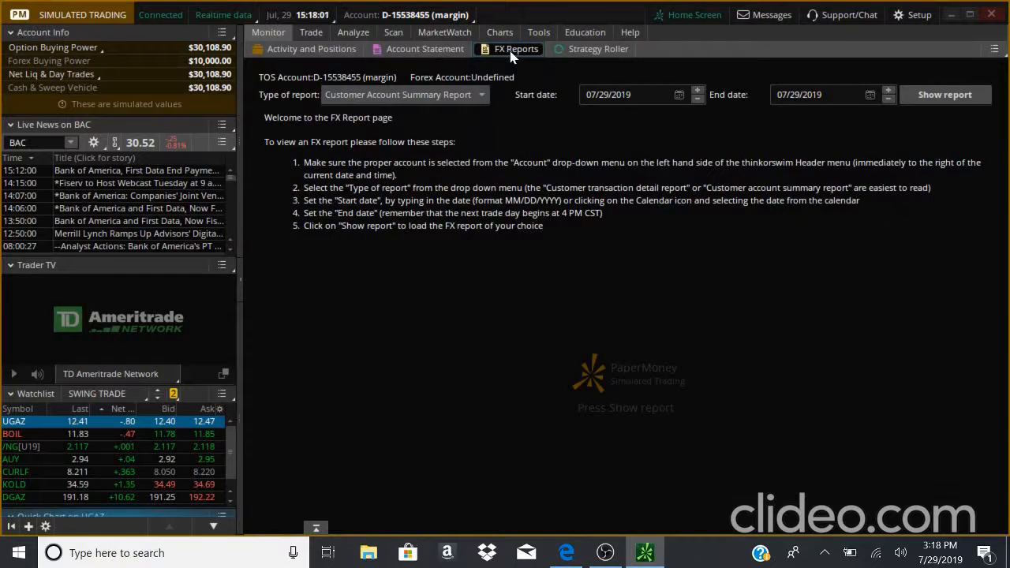
pyautogui.click(556, 49)
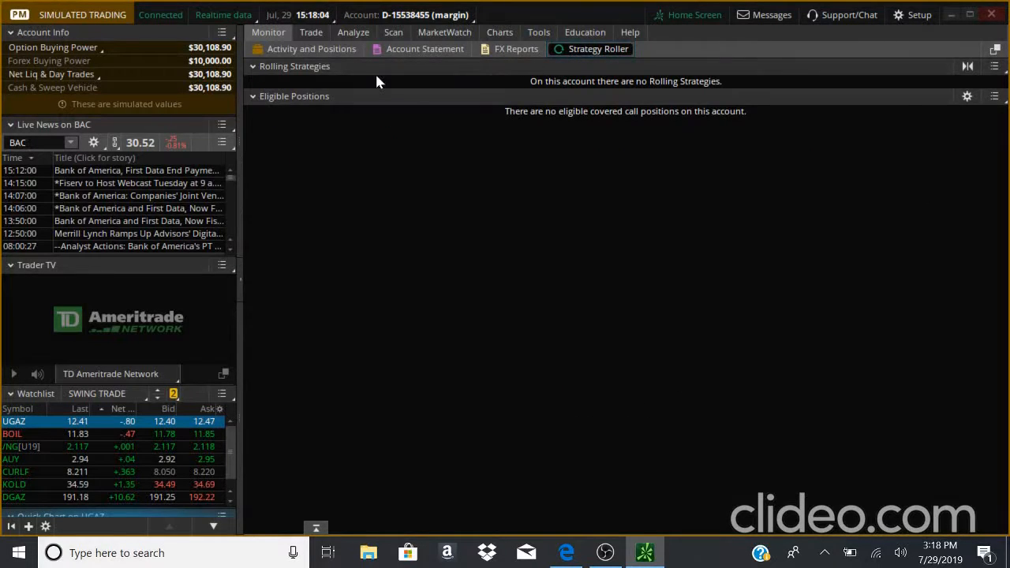
pyautogui.click(328, 69)
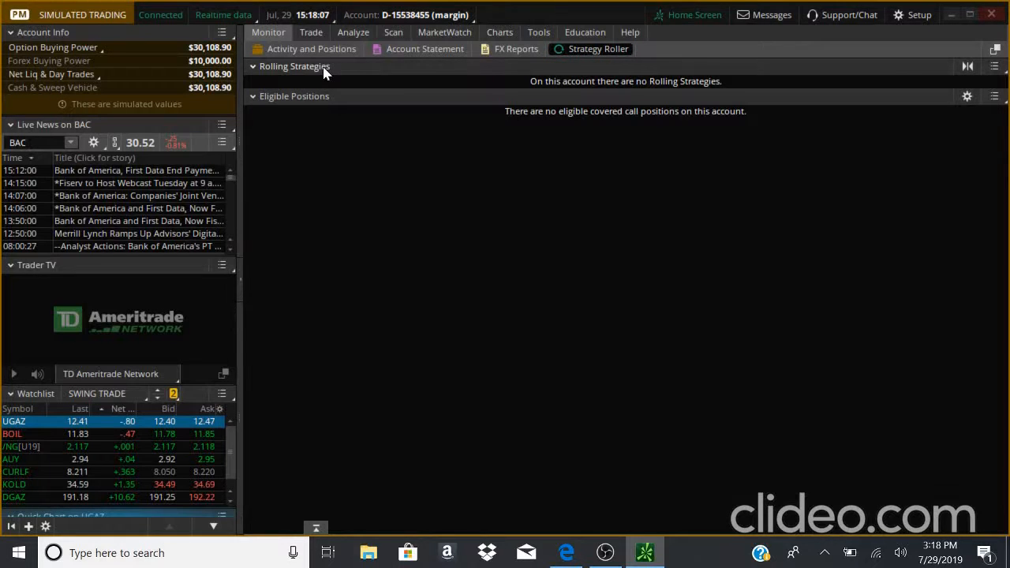
pyautogui.click(337, 51)
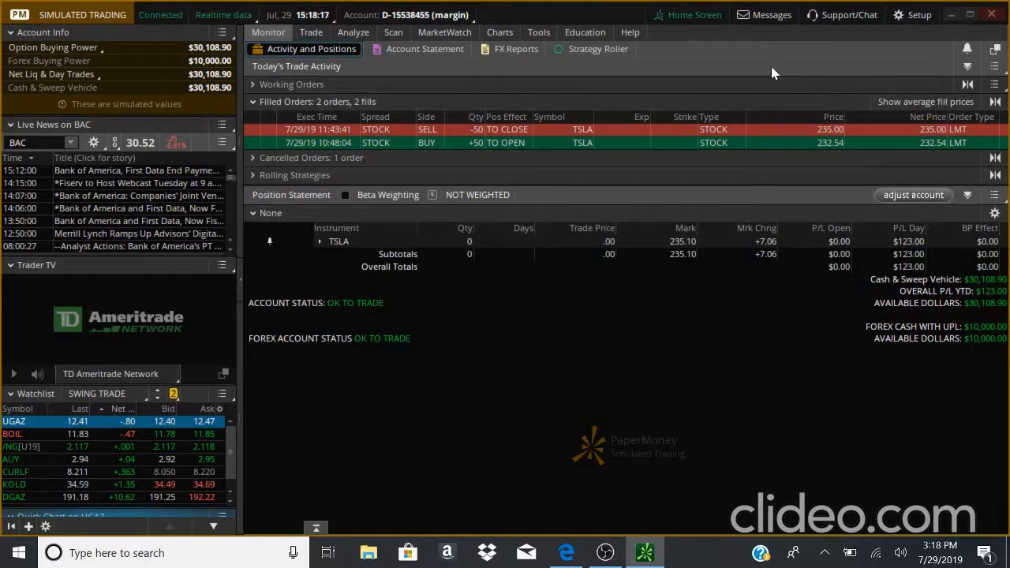
# - Open and close the working-order cancel menu and the print menu of today's trade activity
pyautogui.click(998, 81)
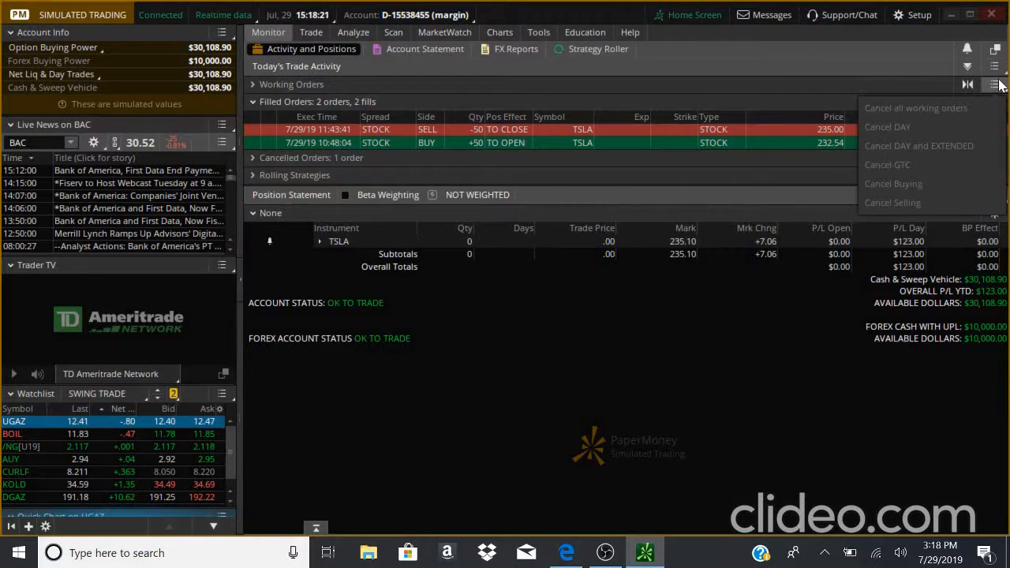
pyautogui.click(998, 84)
pyautogui.click(999, 69)
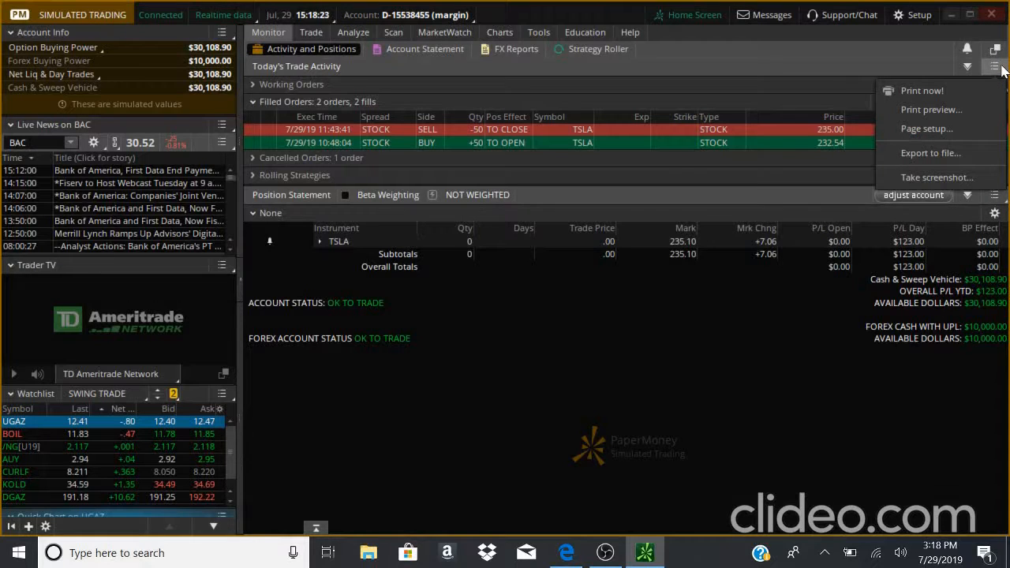
pyautogui.click(1001, 70)
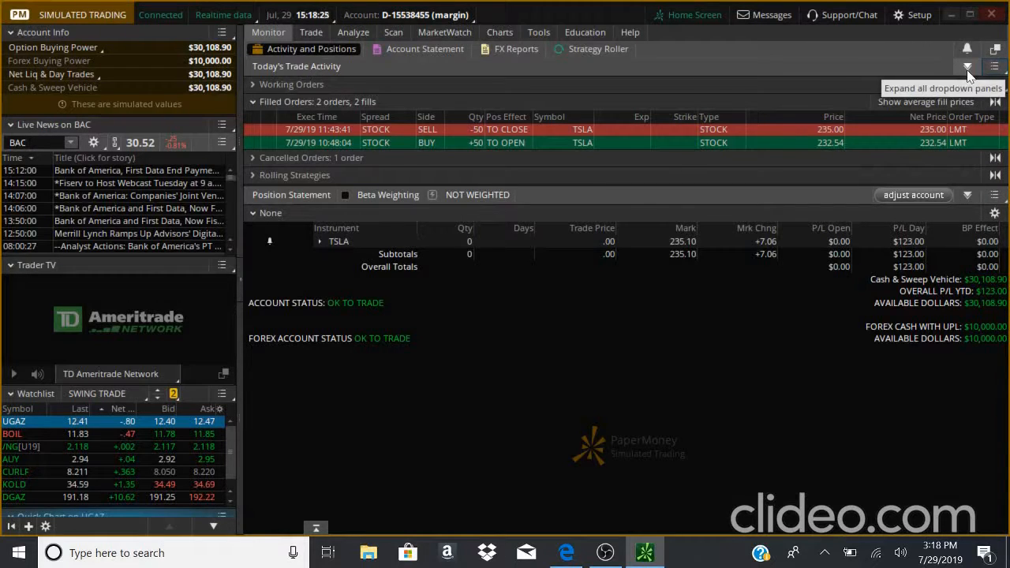
# - Collapse and re-expand all dropdown panels of today's trade activity
pyautogui.click(968, 69)
pyautogui.click(968, 70)
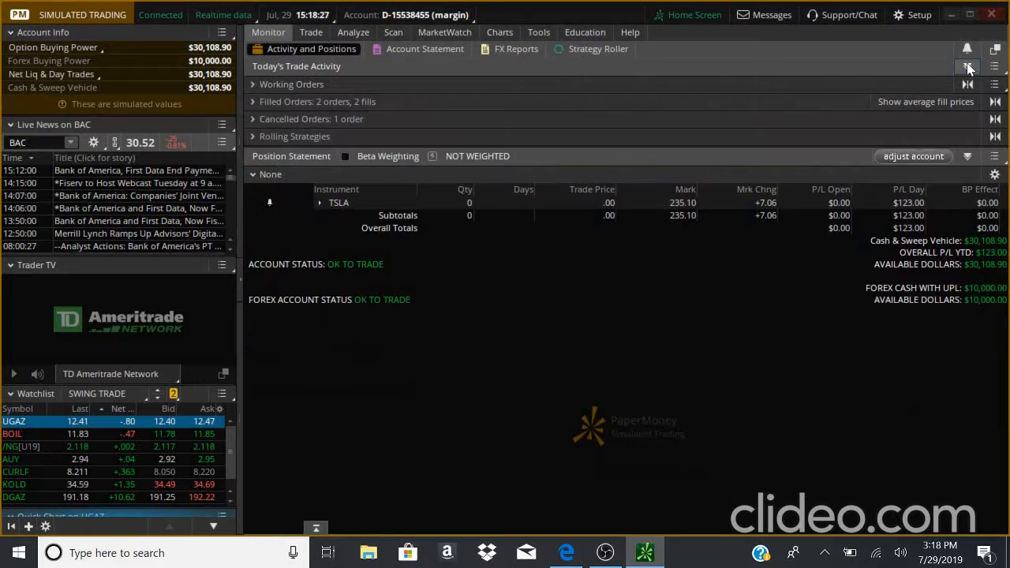
pyautogui.click(968, 69)
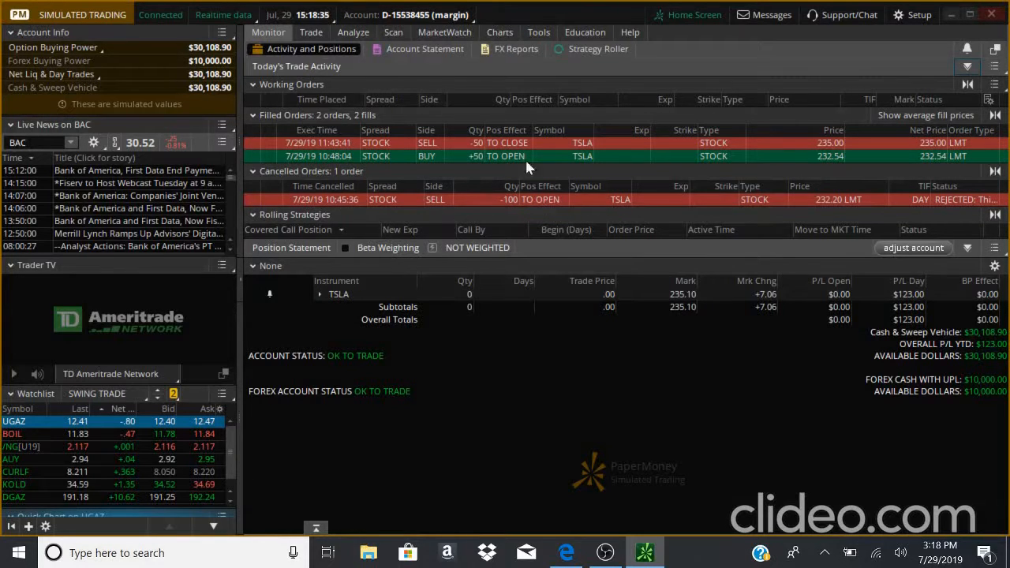
# - Browse the Trade section's All Products, Forex Trader, Futures Trader, Active Trader and Pairs Trader views
pyautogui.moveTo(317, 41)
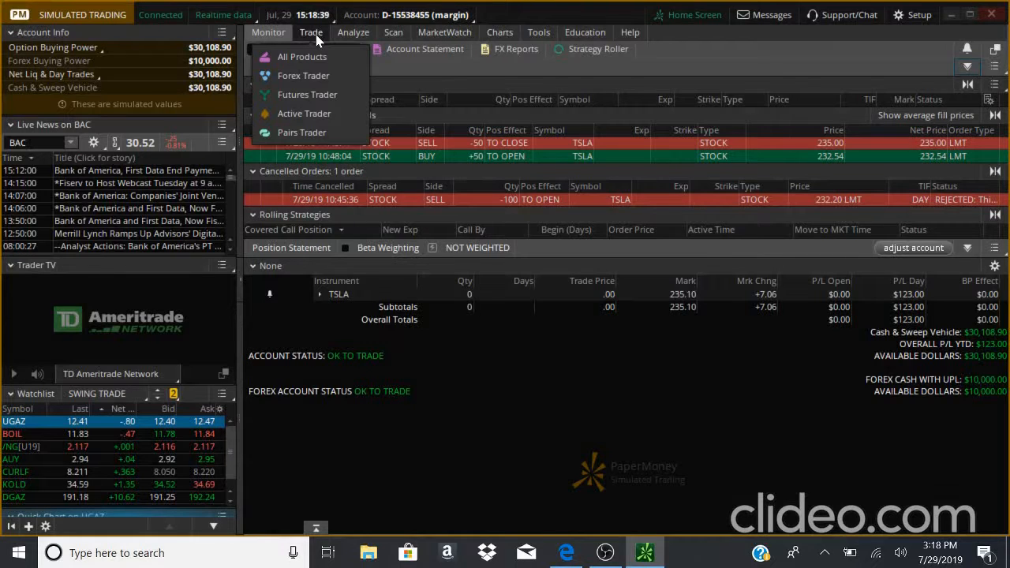
pyautogui.click(315, 36)
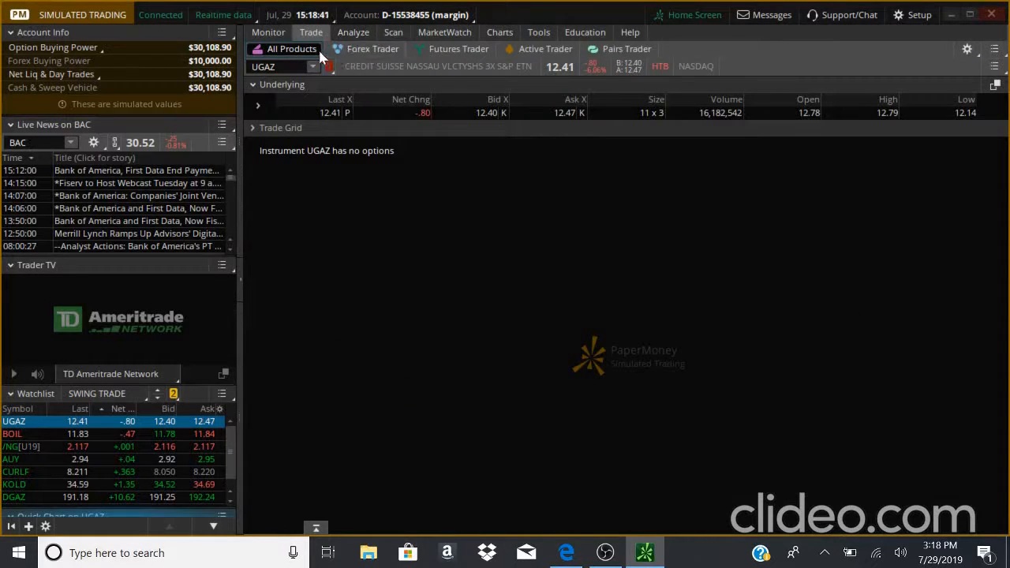
pyautogui.click(351, 49)
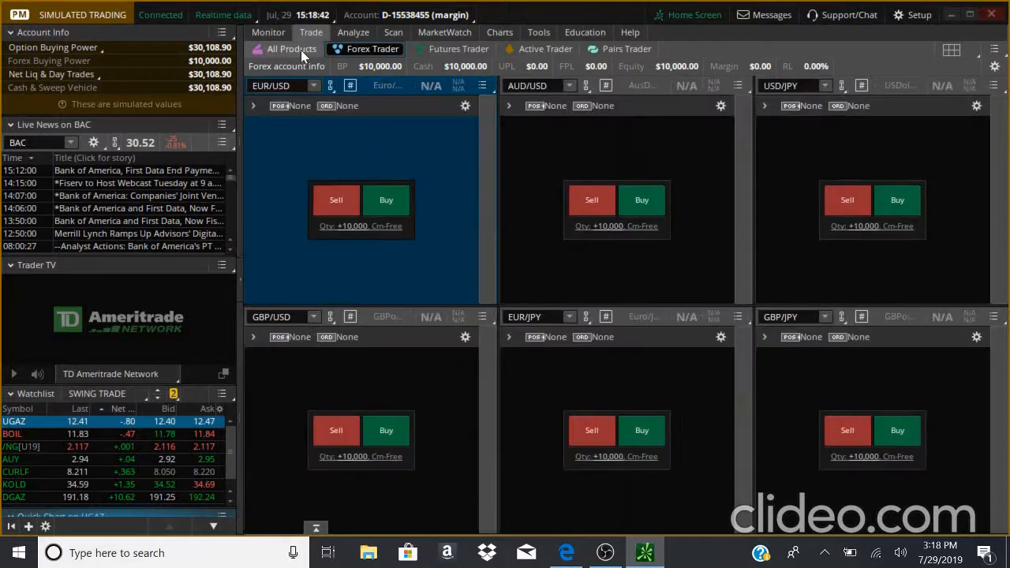
pyautogui.click(301, 49)
pyautogui.click(365, 49)
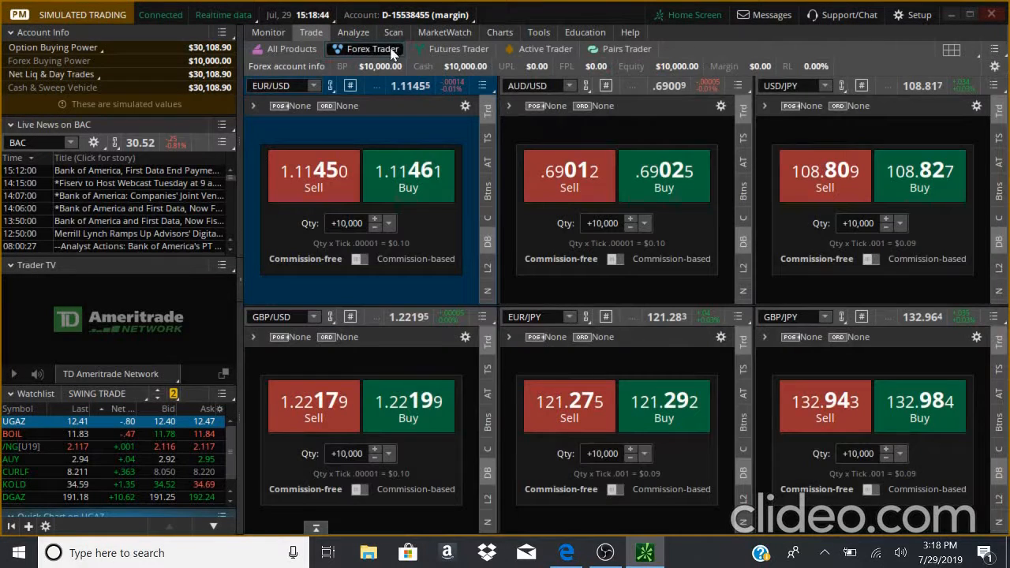
pyautogui.click(460, 52)
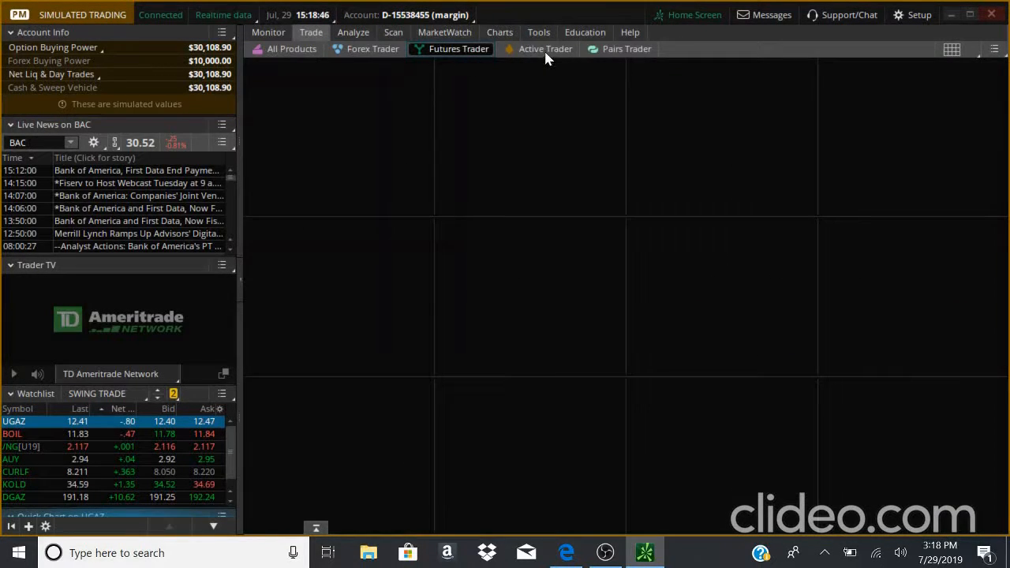
pyautogui.click(533, 49)
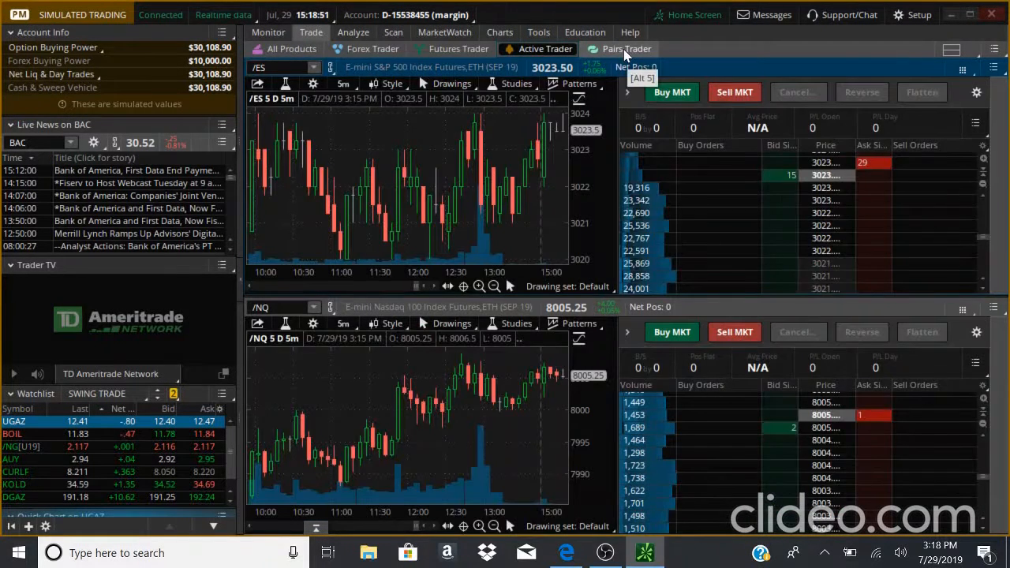
pyautogui.click(623, 49)
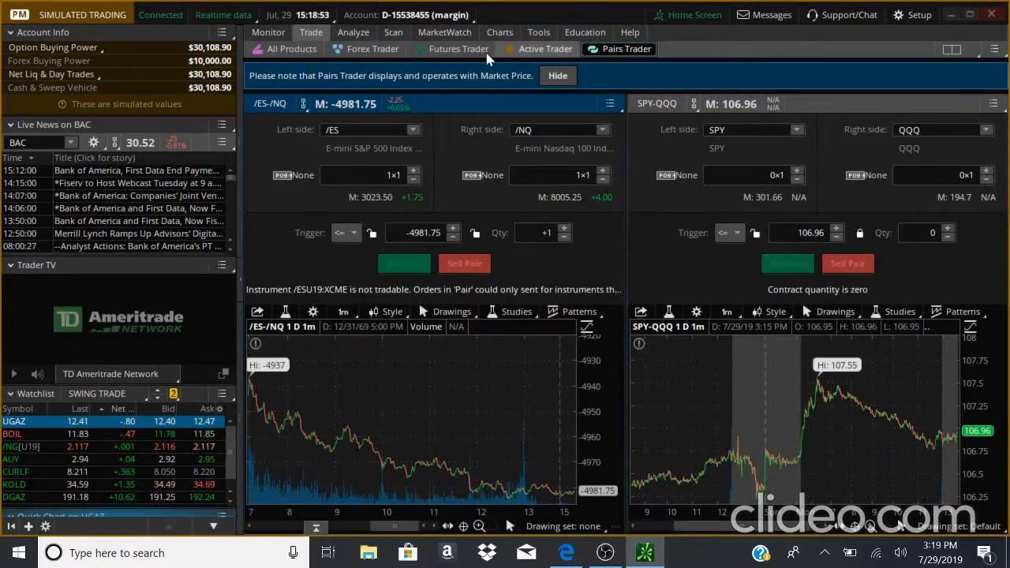
pyautogui.click(304, 52)
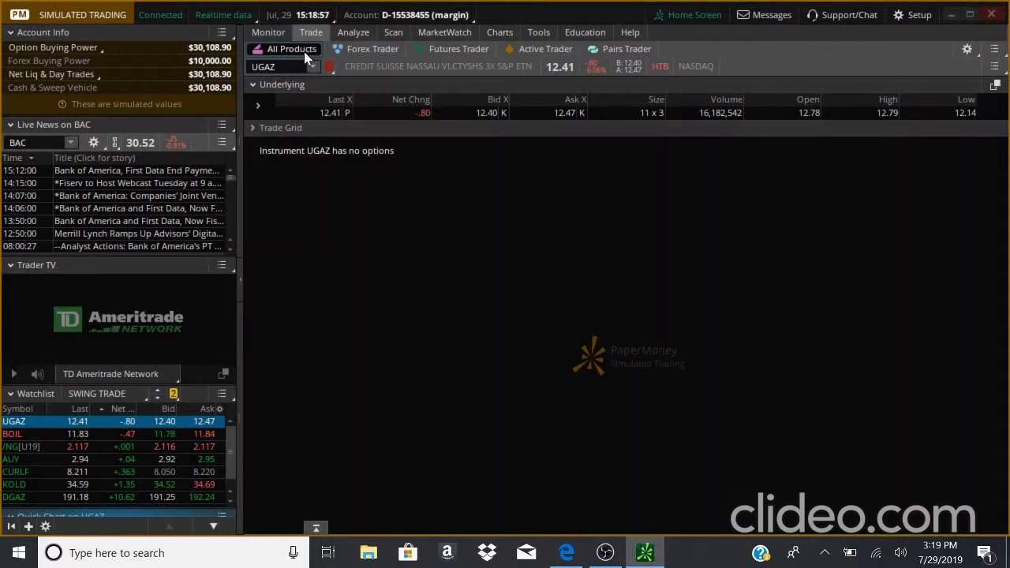
# - Open the Analyze fundamentals page and browse the Energy Equipment & Services sector list
pyautogui.click(363, 35)
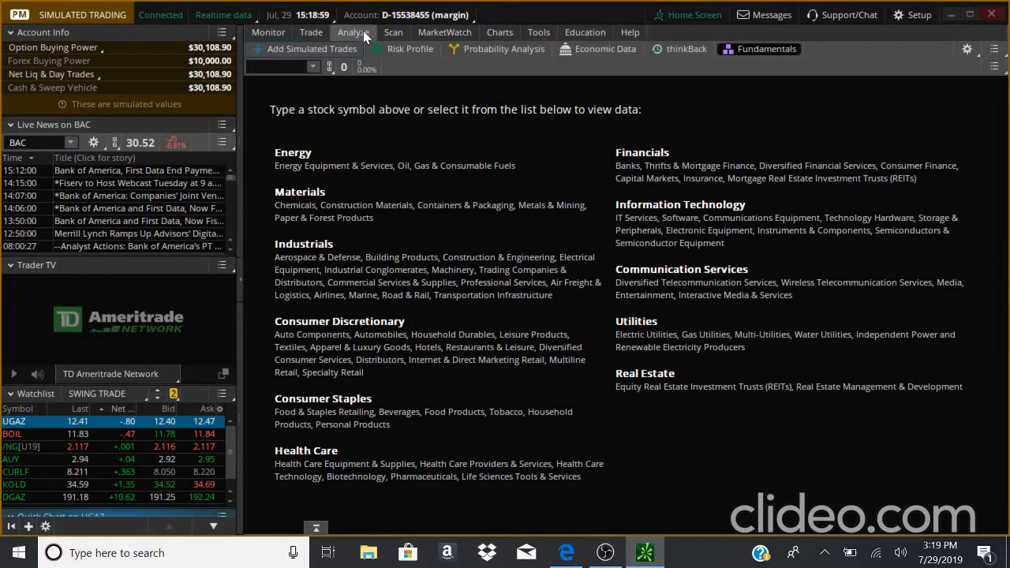
pyautogui.click(313, 68)
pyautogui.click(314, 70)
pyautogui.moveTo(484, 54)
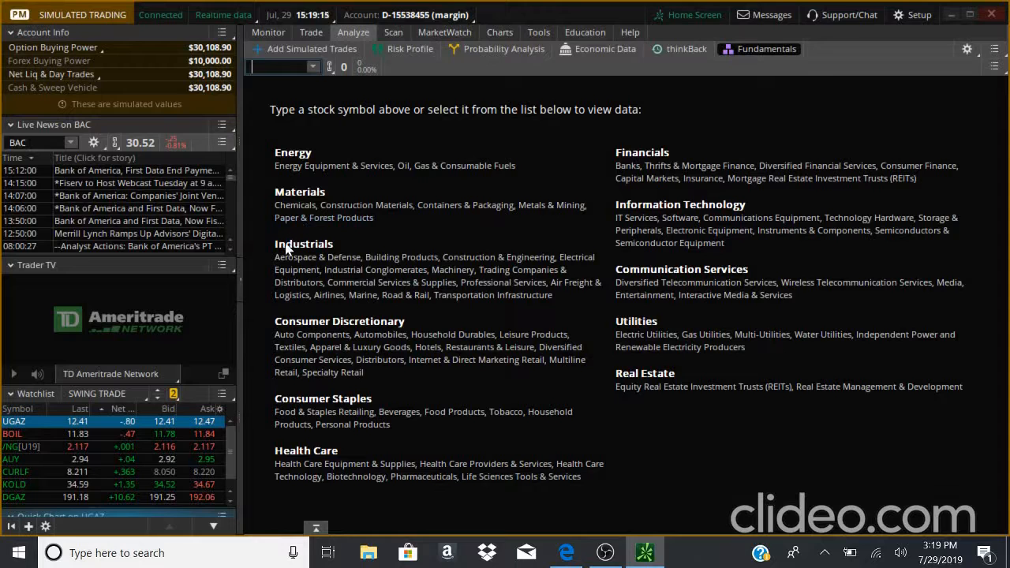
pyautogui.click(290, 167)
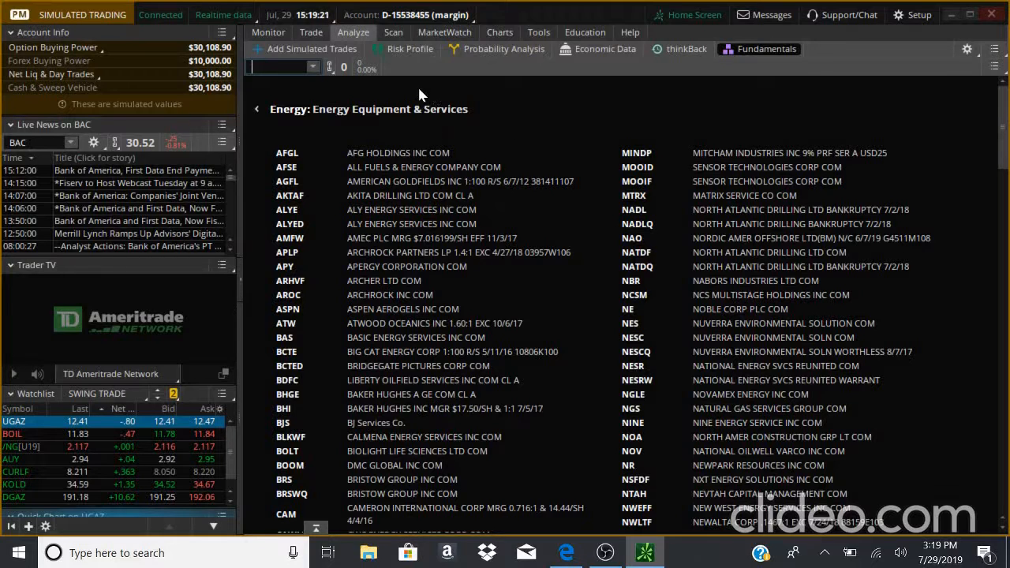
# - Run a Stock Hacker scan with the default Close, Volume and % change filters and scroll the results
pyautogui.click(392, 35)
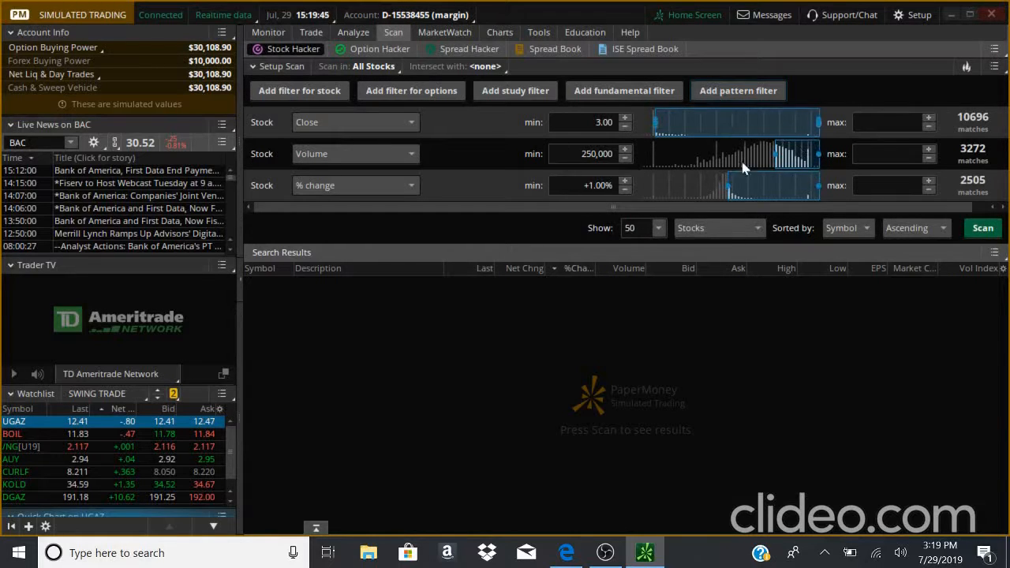
pyautogui.click(994, 228)
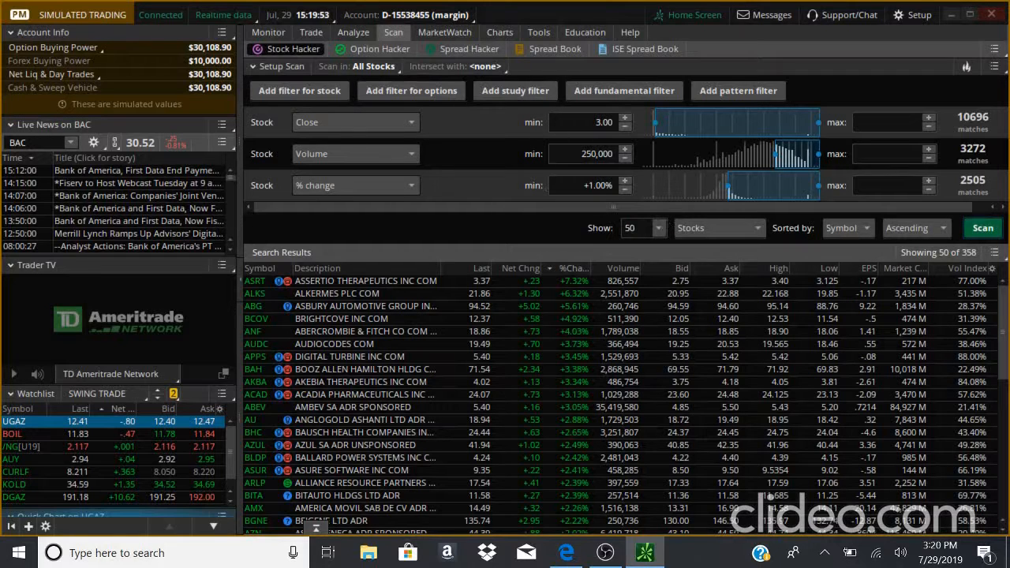
pyautogui.scroll(-10, 511, 338)
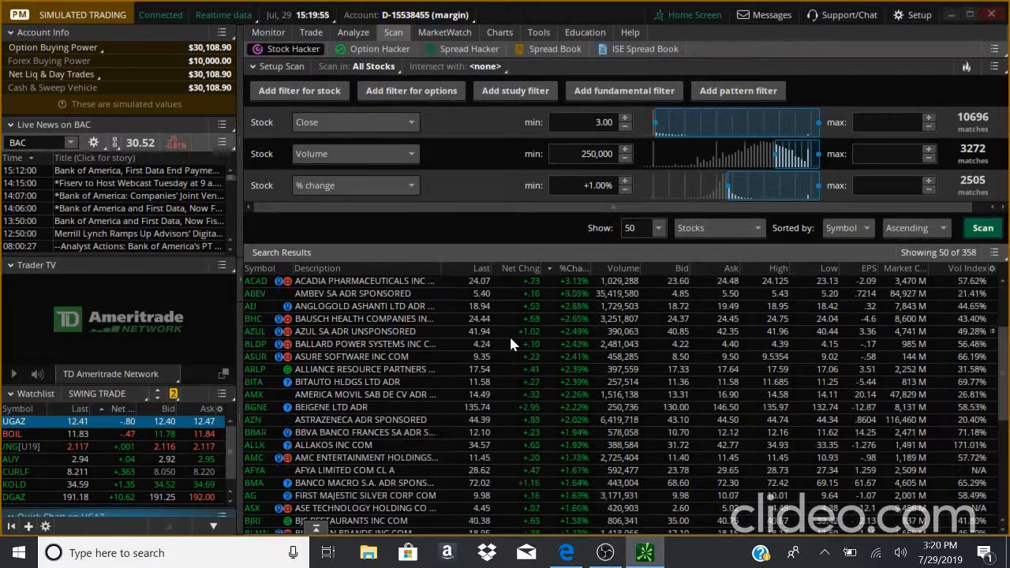
pyautogui.scroll(10, 510, 339)
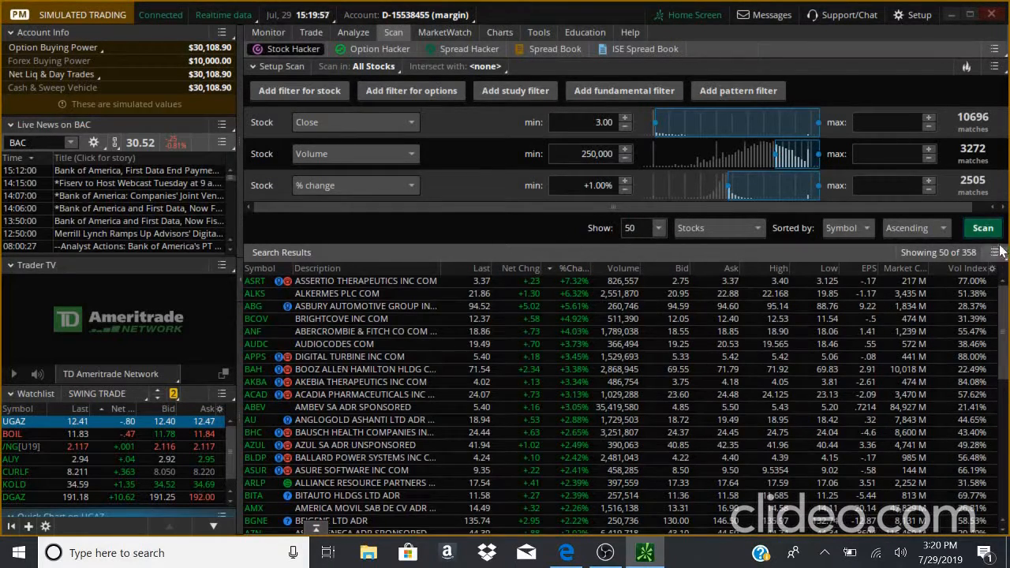
pyautogui.scroll(-7, 451, 360)
pyautogui.scroll(7, 451, 359)
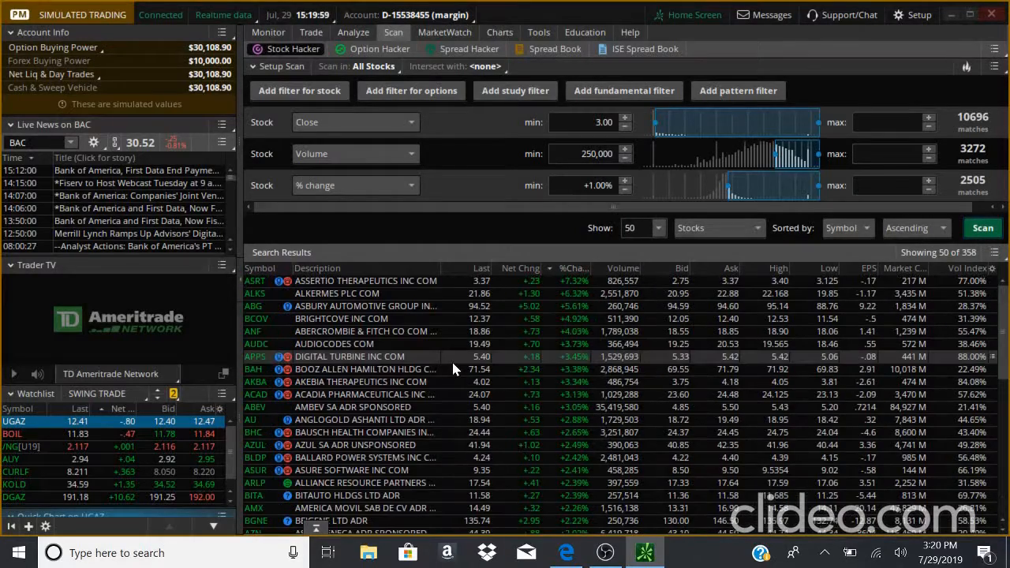
pyautogui.scroll(-7, 451, 359)
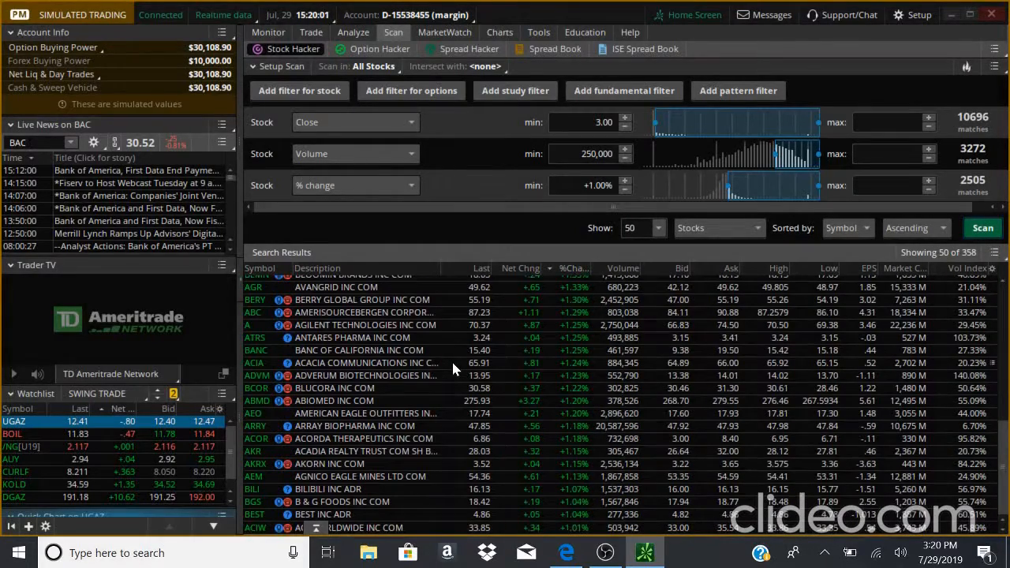
pyautogui.scroll(7, 451, 360)
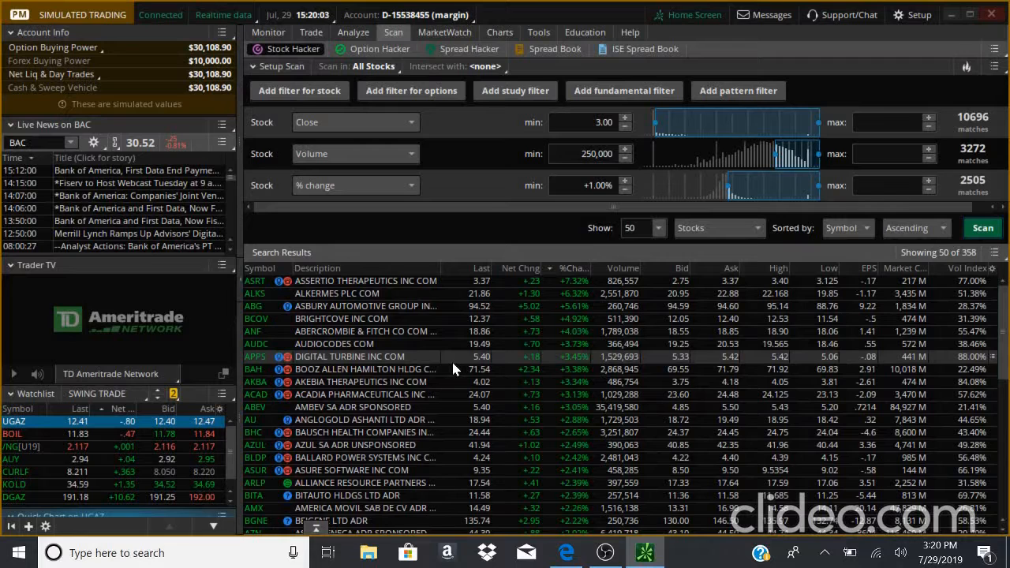
# - Browse the Option Hacker, Spread Hacker, Spread Book and ISE Spread Book scanners, then open MarketWatch quotes
pyautogui.moveTo(442, 38)
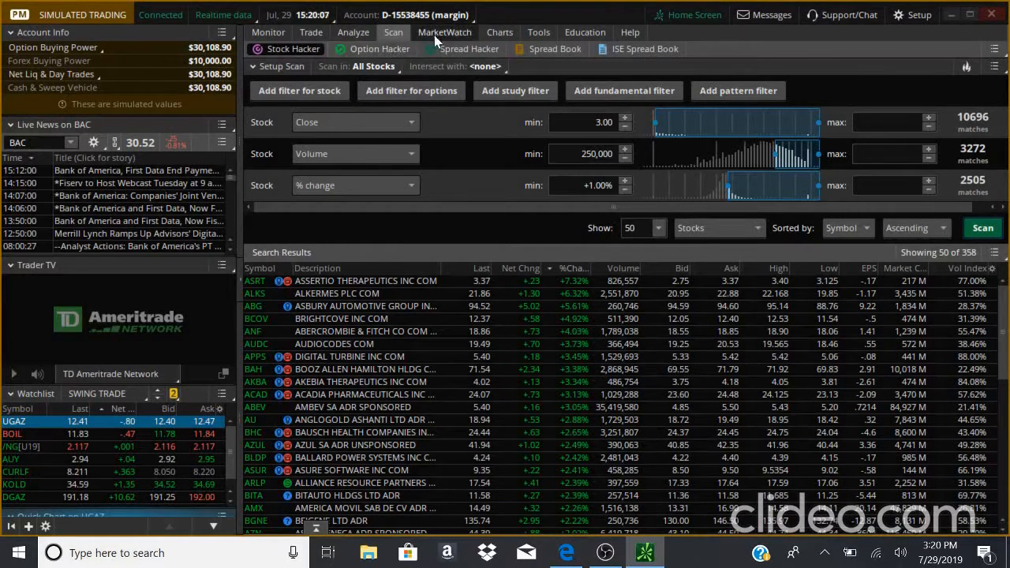
pyautogui.click(371, 49)
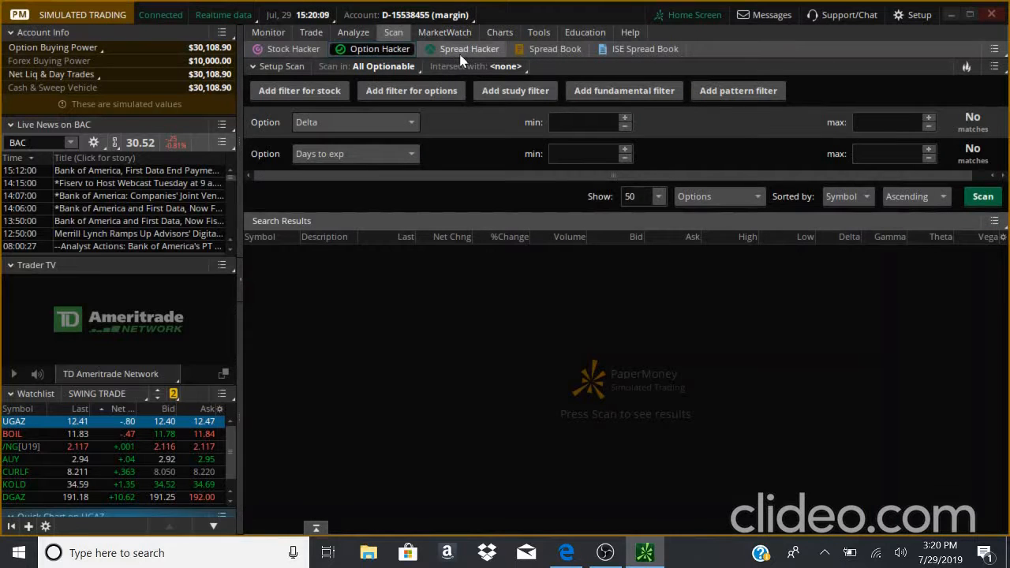
pyautogui.click(487, 50)
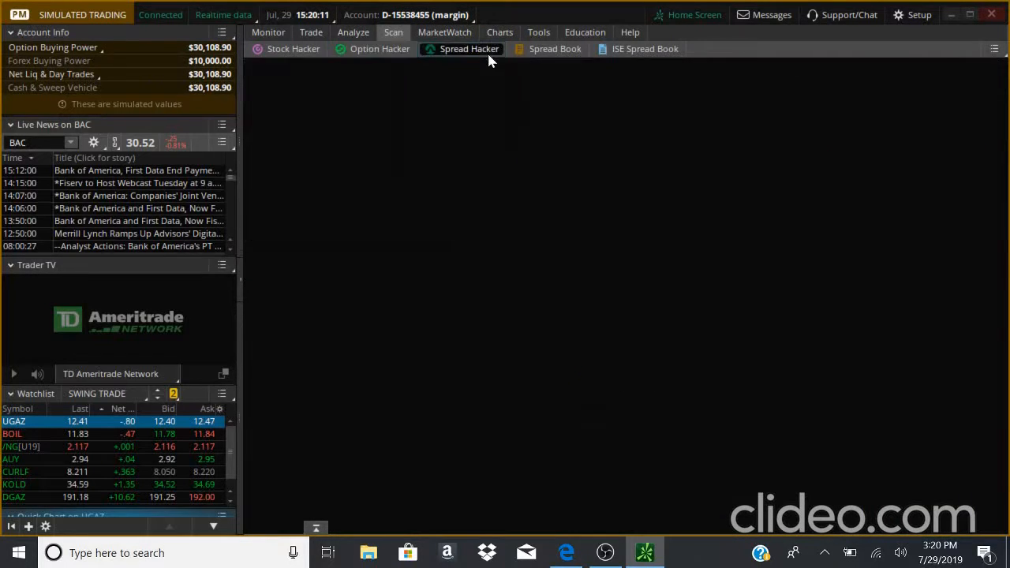
pyautogui.click(564, 51)
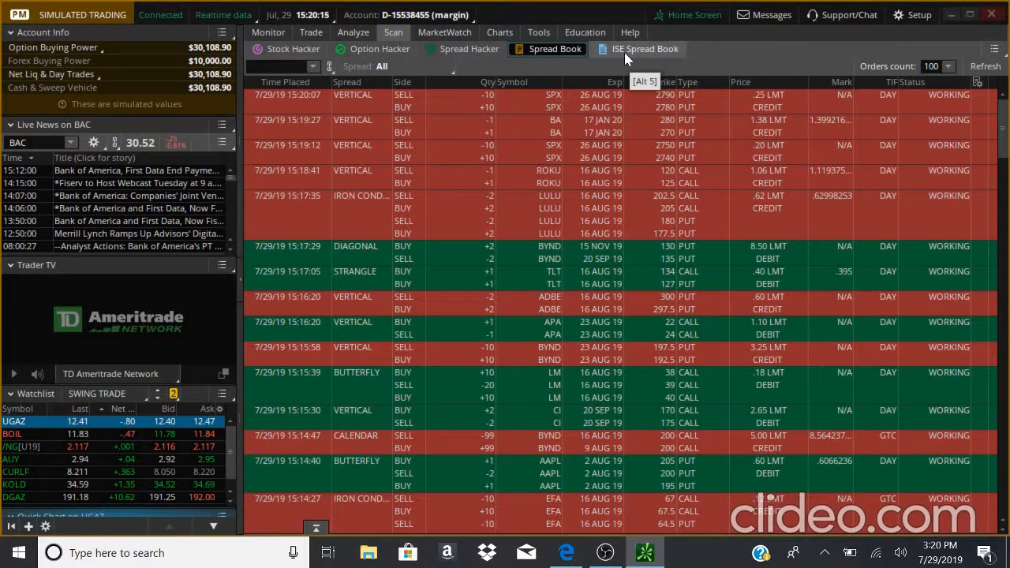
pyautogui.click(625, 52)
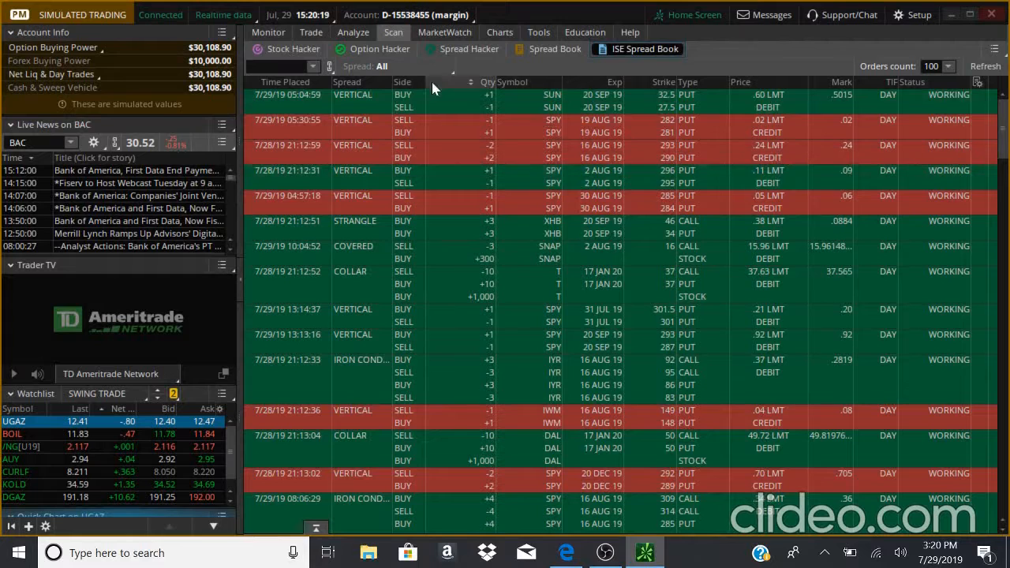
pyautogui.click(430, 34)
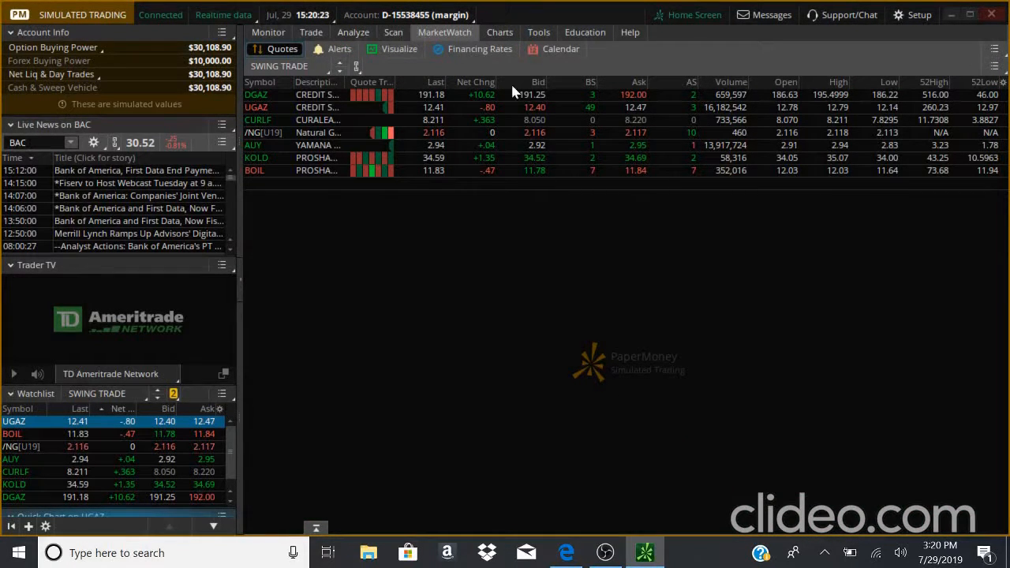
# - Open the MarketWatch quote list's watchlist menu to review the available list choices
pyautogui.click(304, 69)
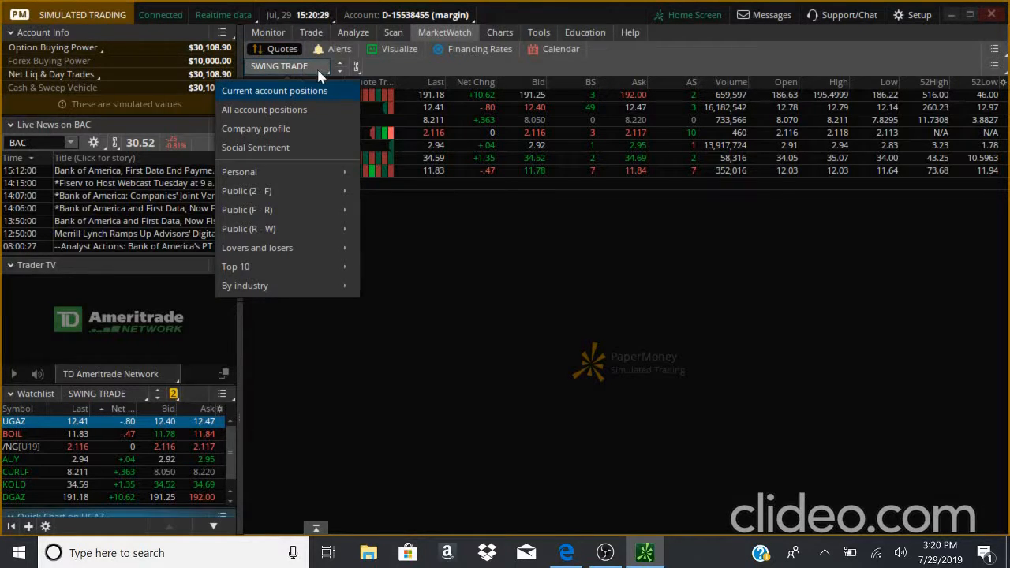
pyautogui.click(446, 215)
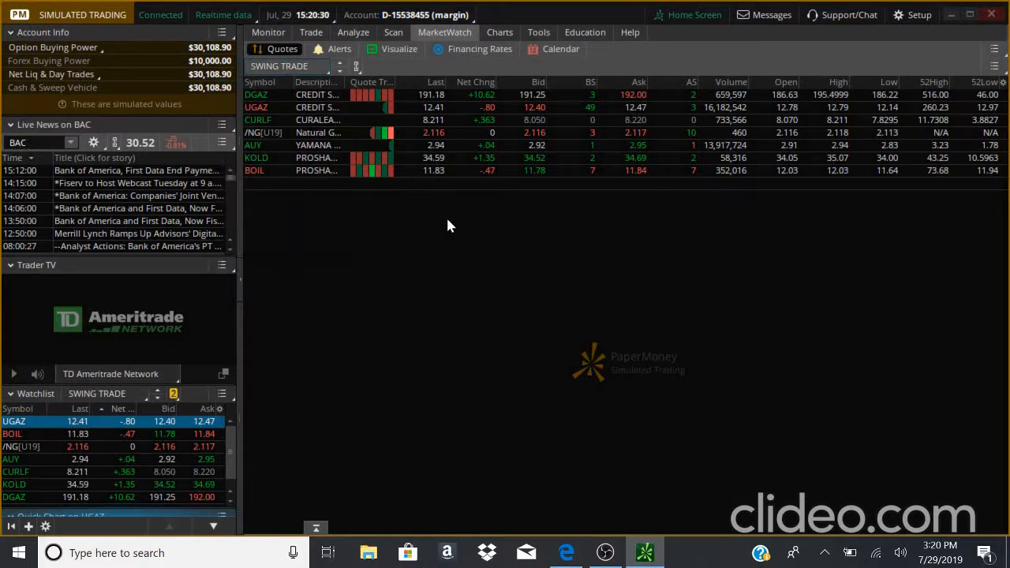
pyautogui.click(329, 70)
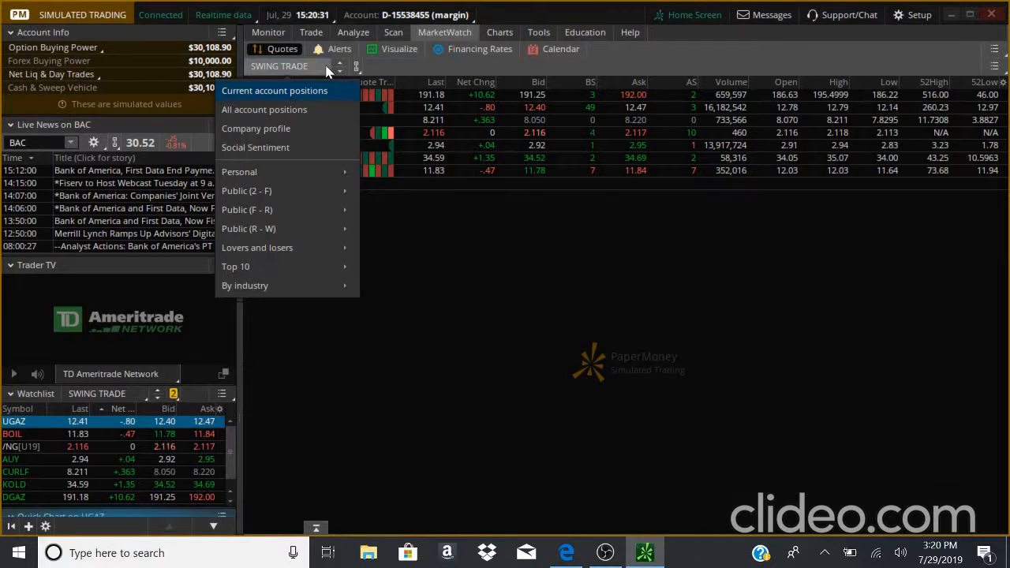
pyautogui.click(435, 212)
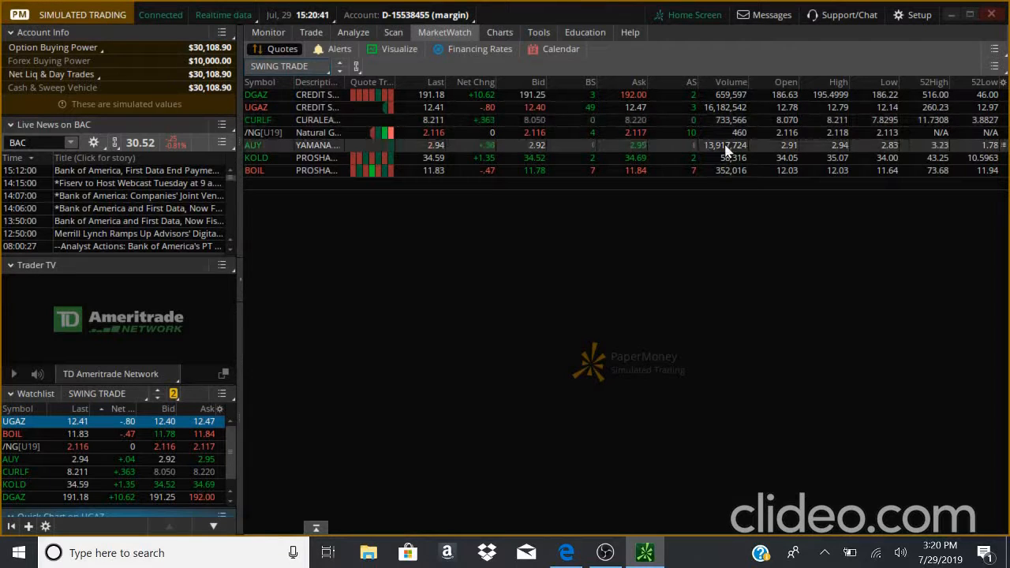
# - Open the Alerts and Visualize views and expand the Public watchlists in the heat map
pyautogui.click(339, 49)
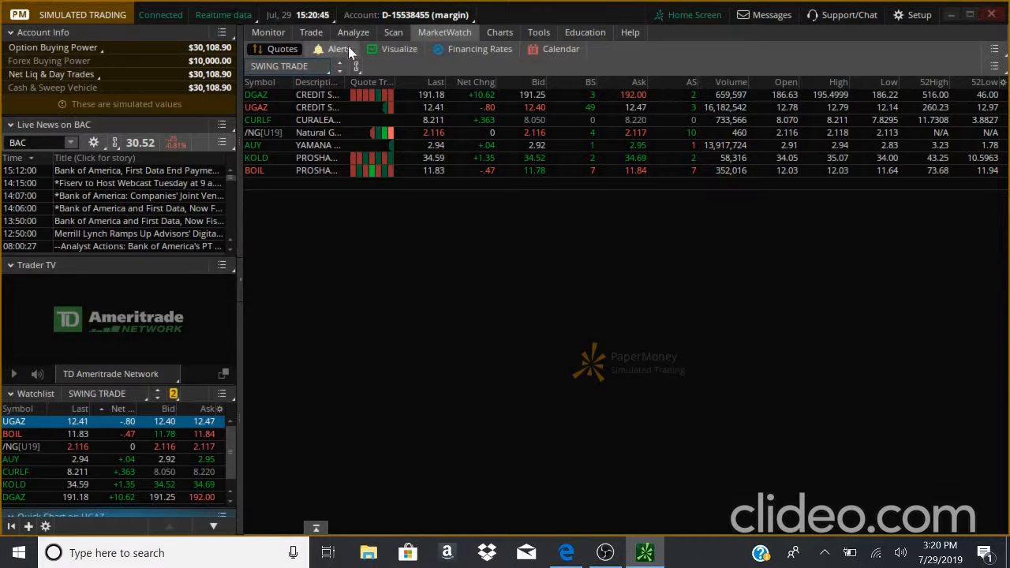
pyautogui.click(397, 49)
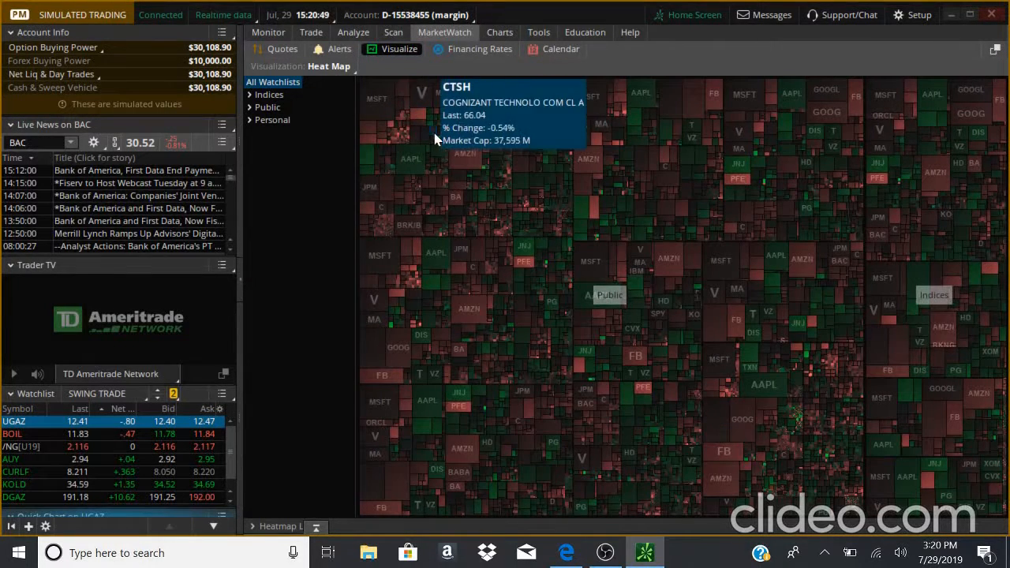
pyautogui.click(272, 108)
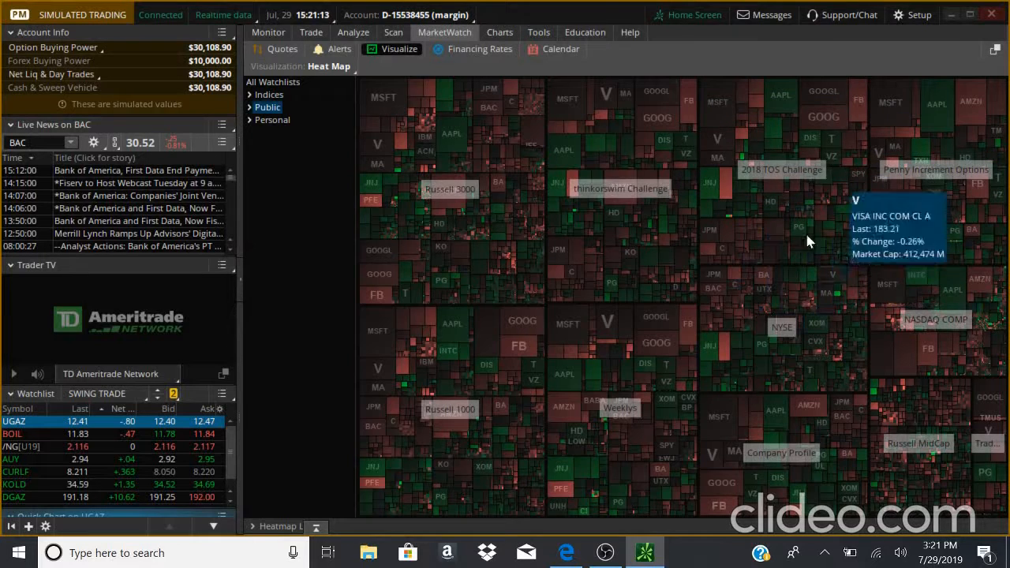
# - Open the Charts section showing the UGAZ chart
pyautogui.moveTo(512, 39)
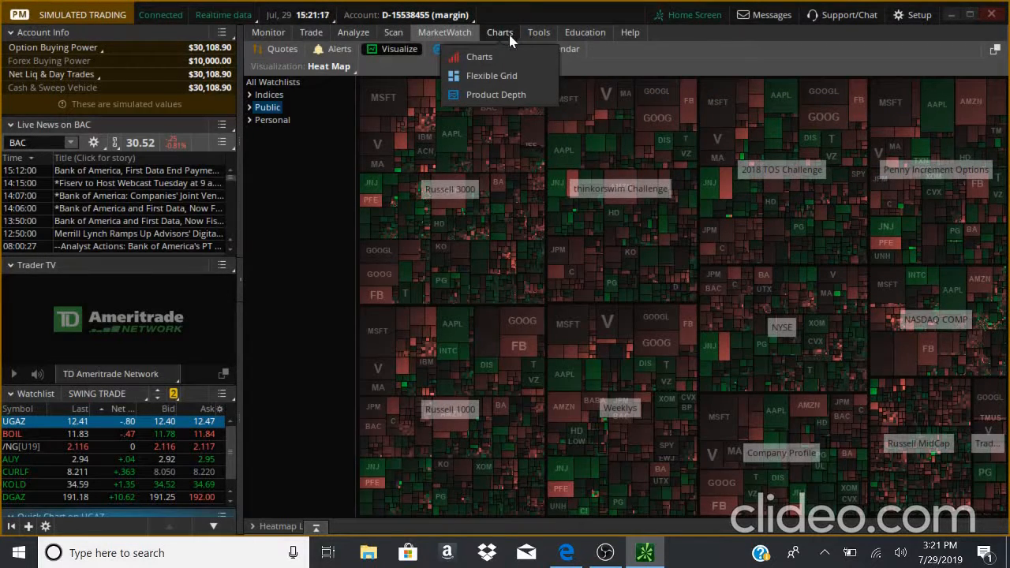
pyautogui.click(505, 33)
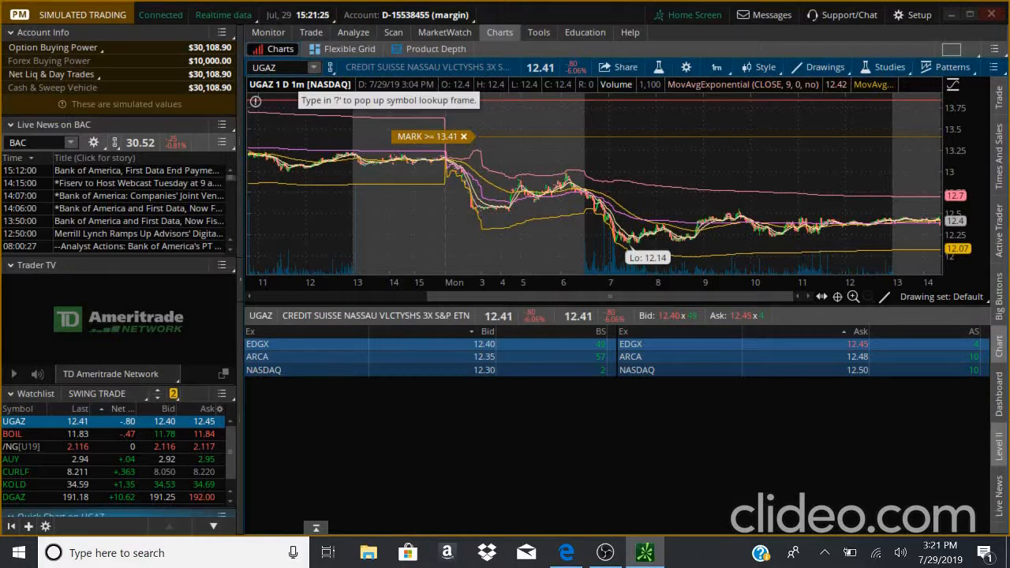
pyautogui.click(275, 67)
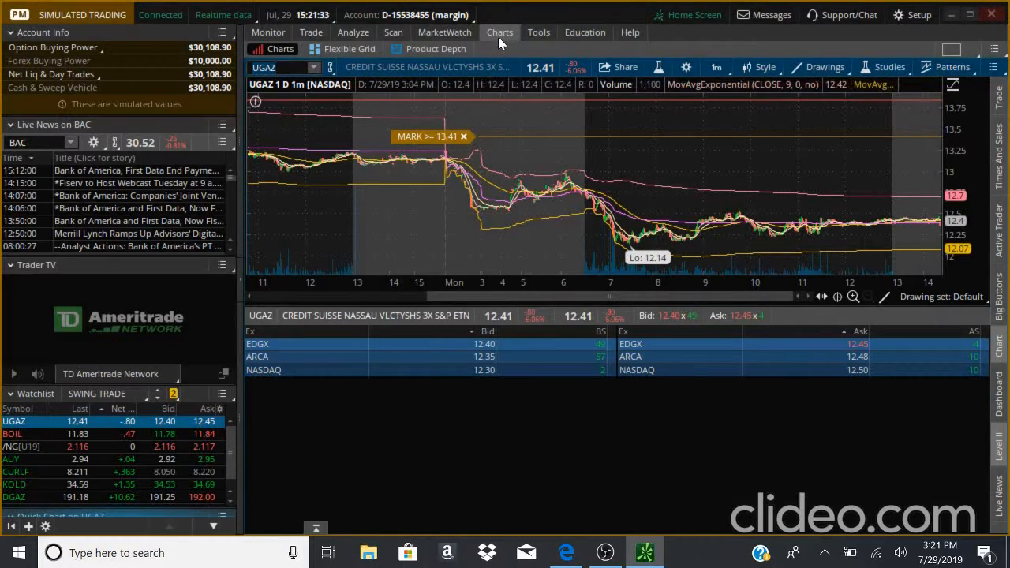
pyautogui.click(276, 67)
# - Switch the UGAZ chart through several time frames, including 180 D:4h and 20 D:1h
pyautogui.click(725, 71)
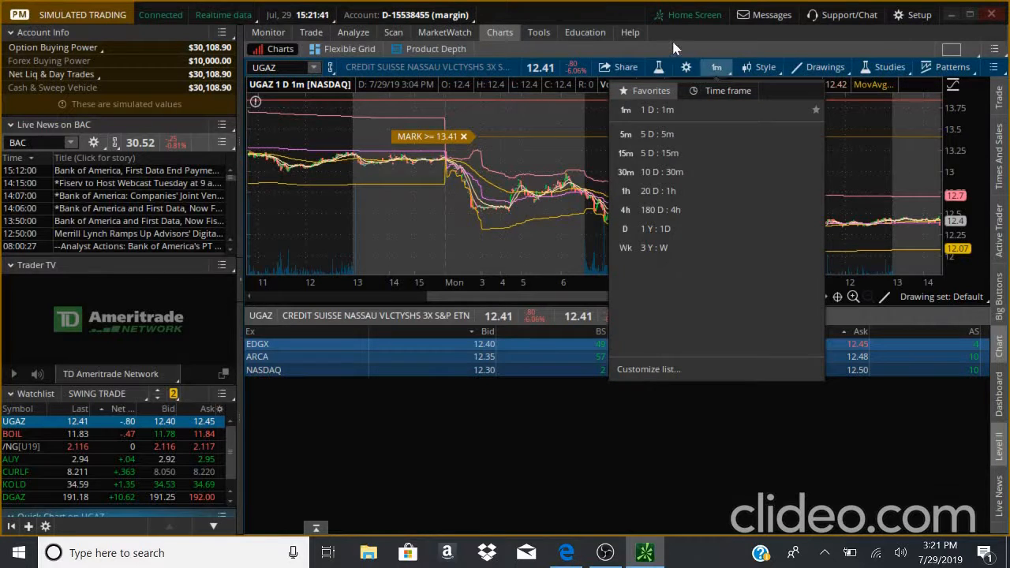
pyautogui.click(673, 46)
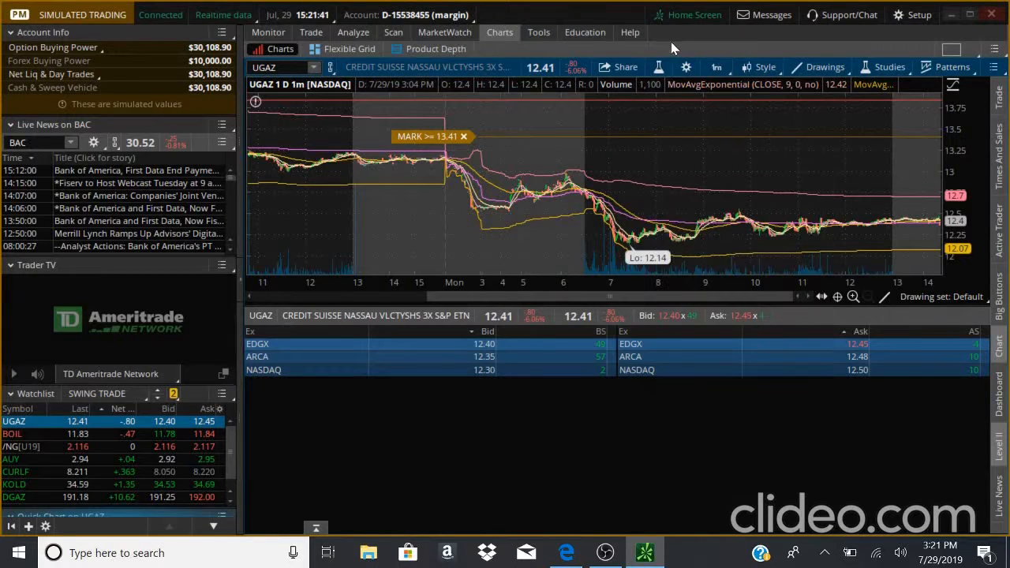
pyautogui.click(723, 70)
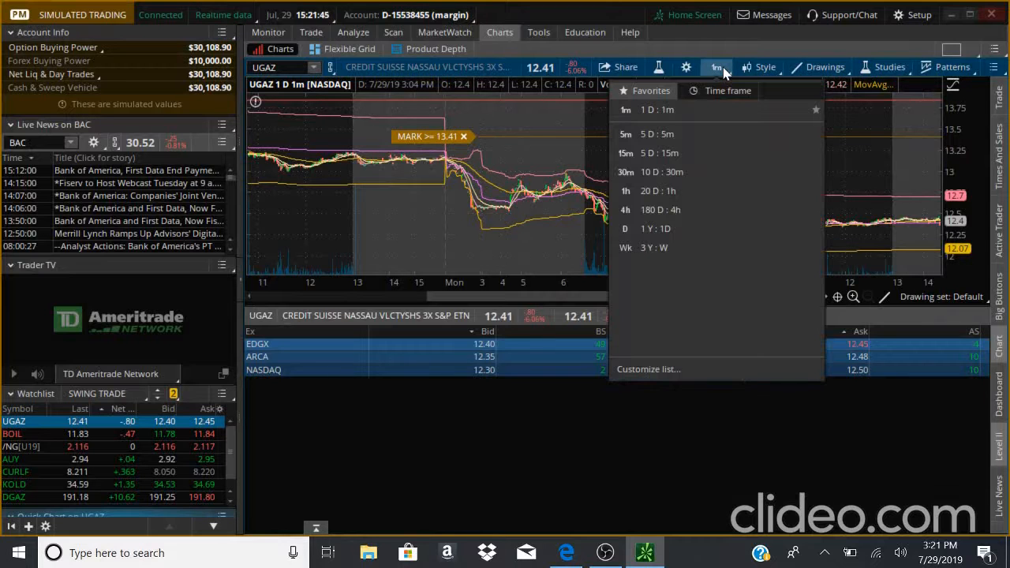
pyautogui.click(678, 210)
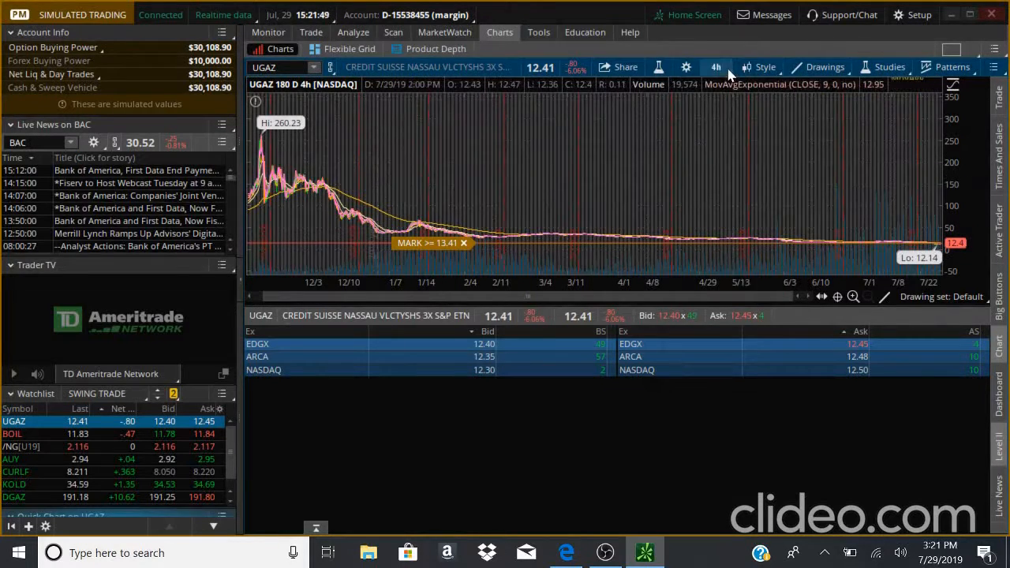
pyautogui.click(716, 67)
pyautogui.click(670, 193)
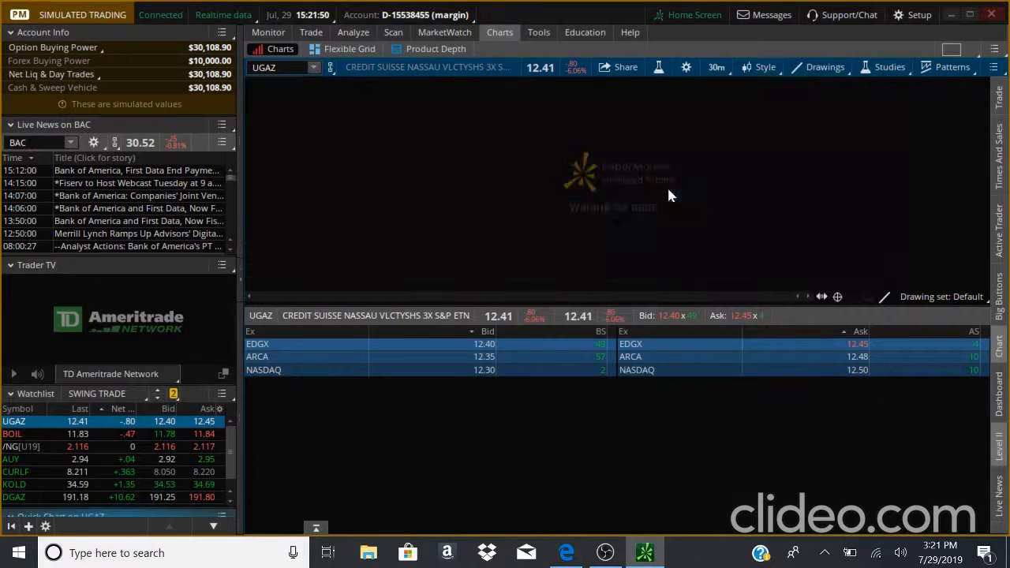
pyautogui.click(716, 67)
pyautogui.click(691, 137)
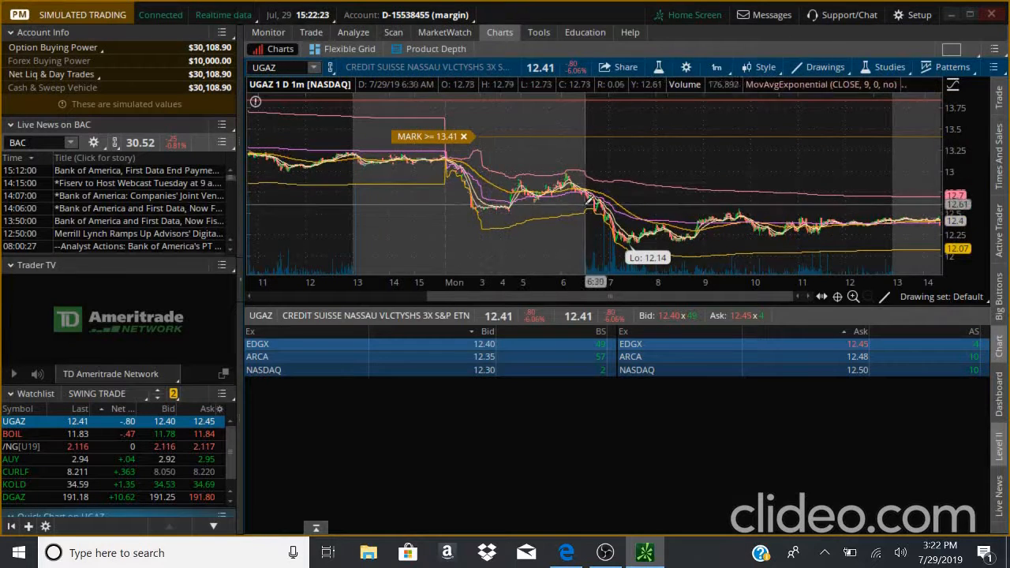
# - Zoom into part of the UGAZ chart, reset it with Autozoom, then zoom into a selected range and scroll
pyautogui.moveTo(661, 176); pyautogui.dragTo(659, 175)
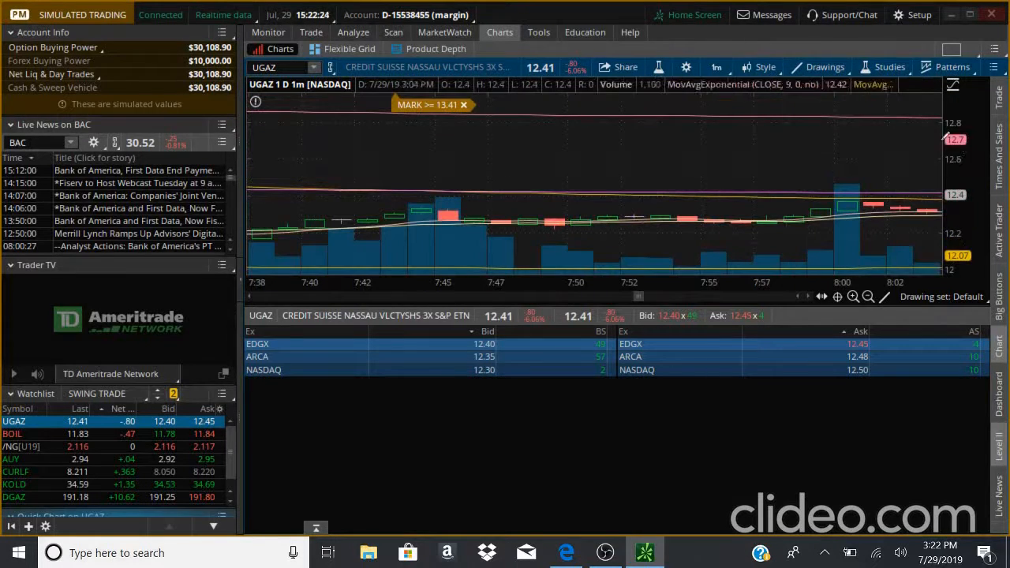
pyautogui.rightClick(588, 134)
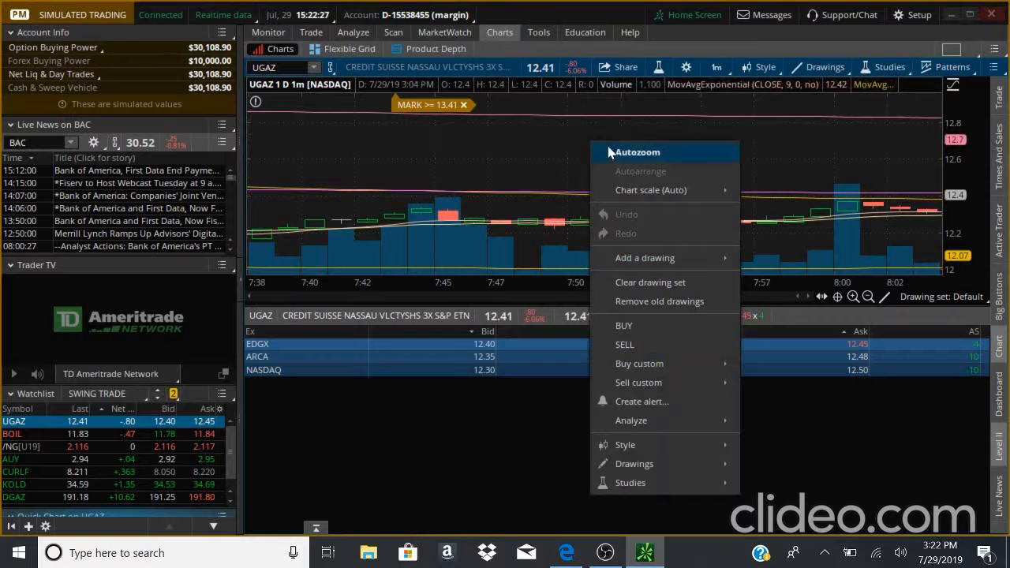
pyautogui.click(611, 150)
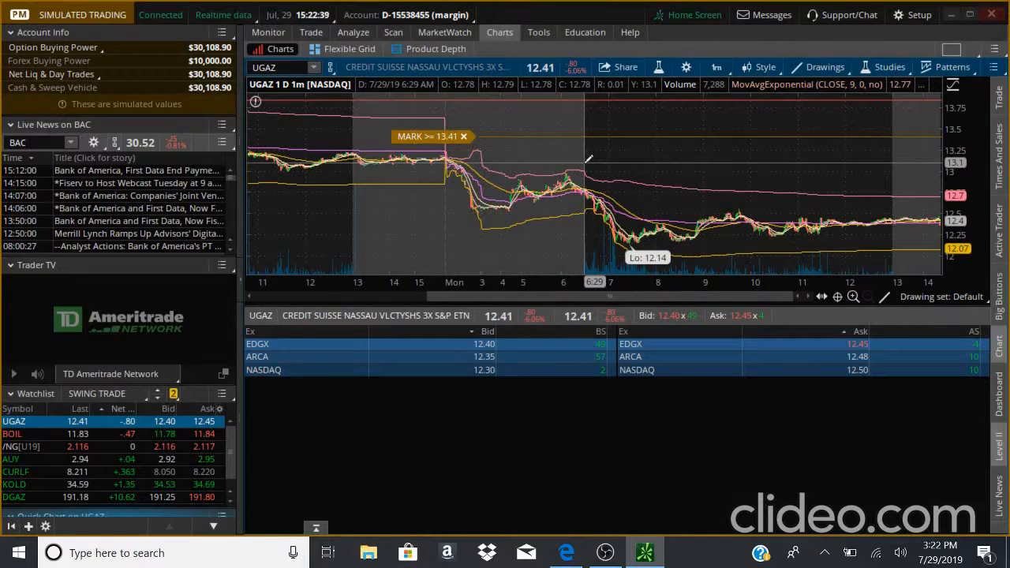
pyautogui.moveTo(588, 159); pyautogui.dragTo(895, 158)
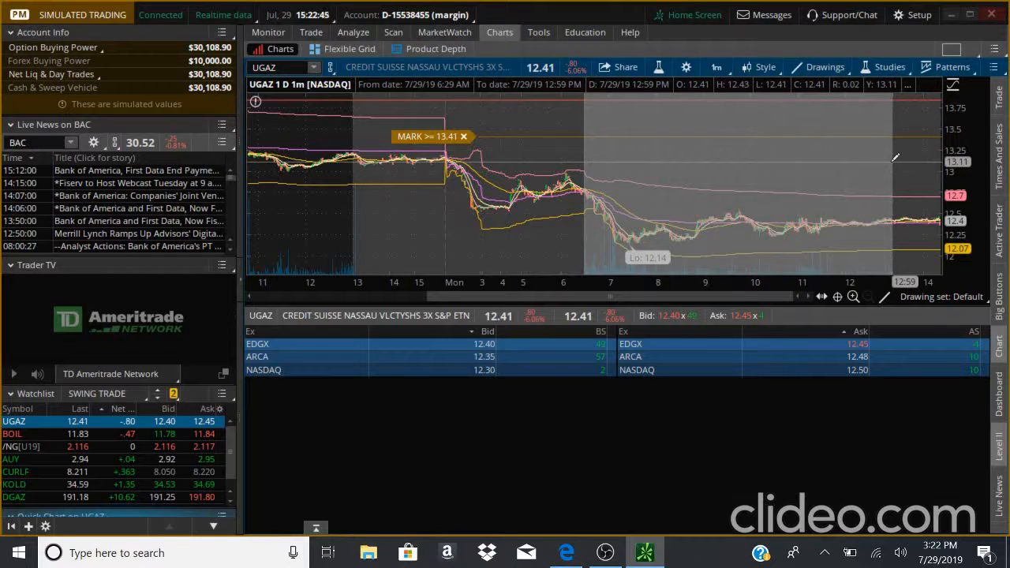
pyautogui.moveTo(895, 158); pyautogui.dragTo(895, 158)
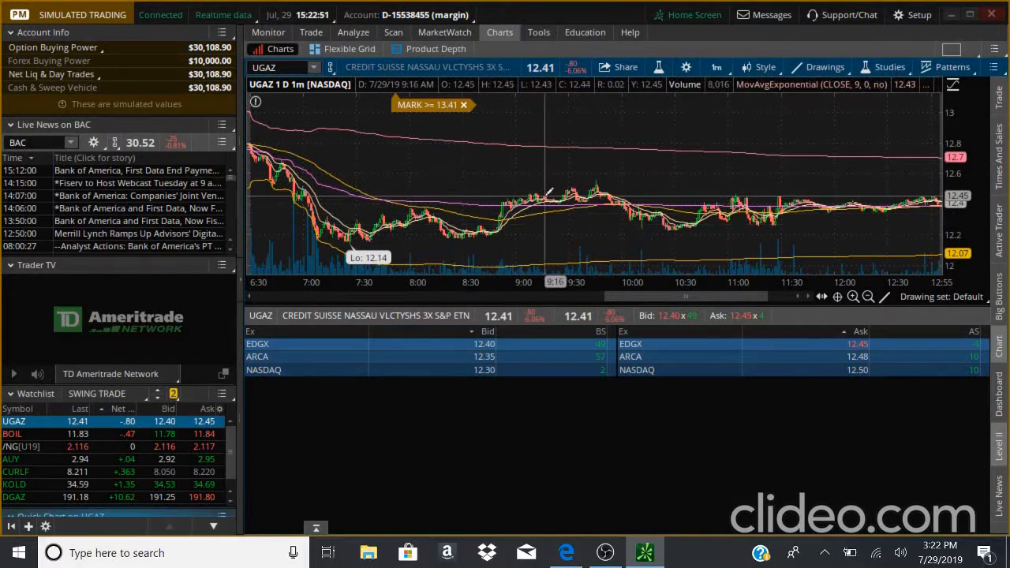
pyautogui.scroll(3, 618, 172)
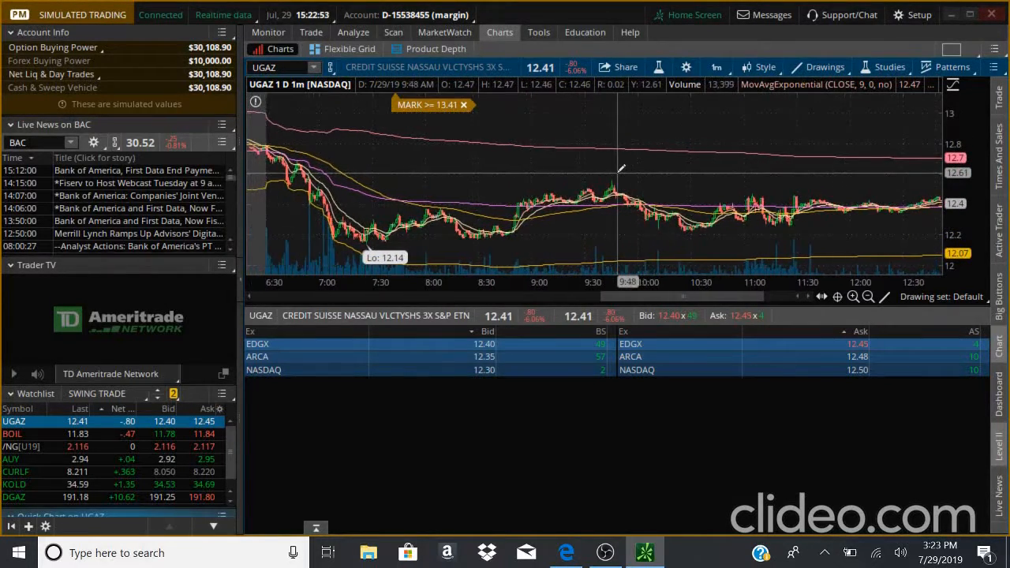
pyautogui.scroll(-10, 621, 168)
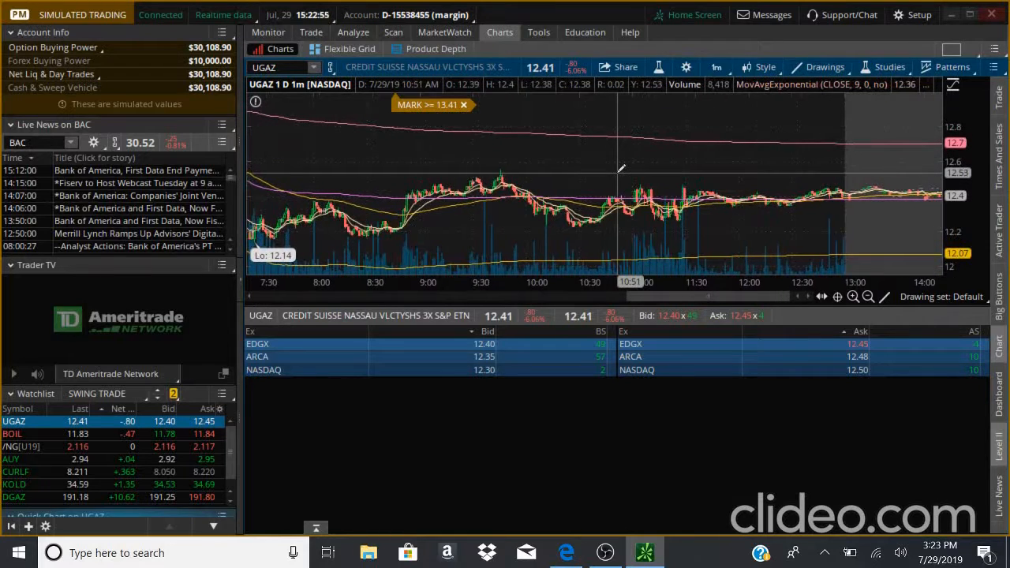
pyautogui.scroll(2, 621, 168)
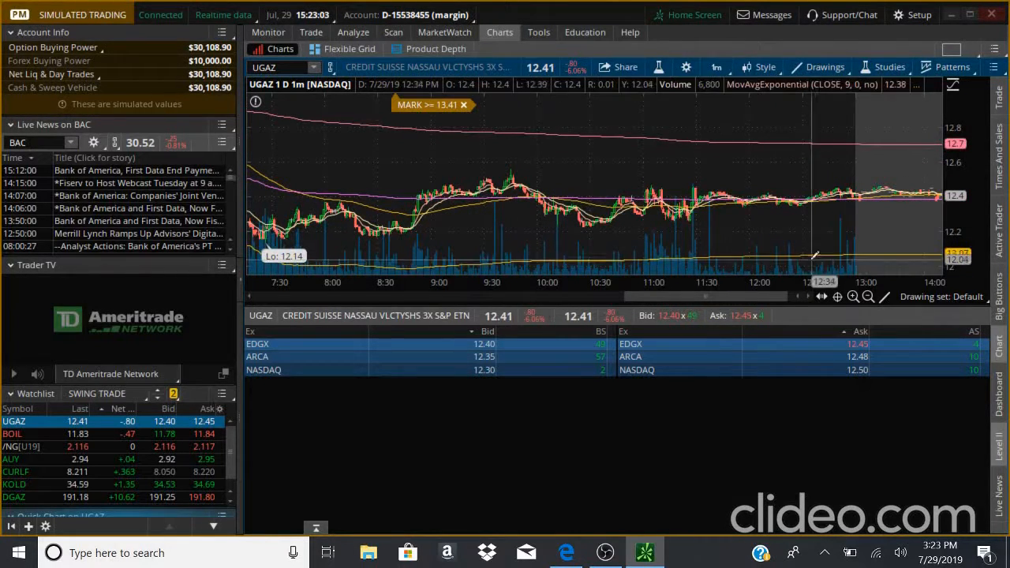
# - Toggle the chart's side gadgets: Trade, Times And Sales, Active Trader and Big Buttons
pyautogui.click(998, 95)
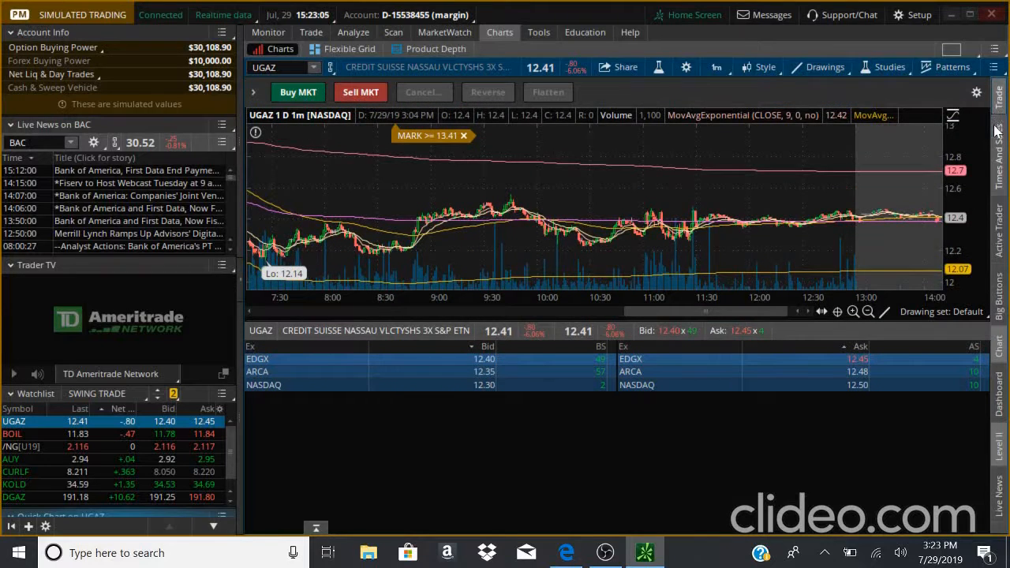
pyautogui.click(997, 131)
pyautogui.click(998, 101)
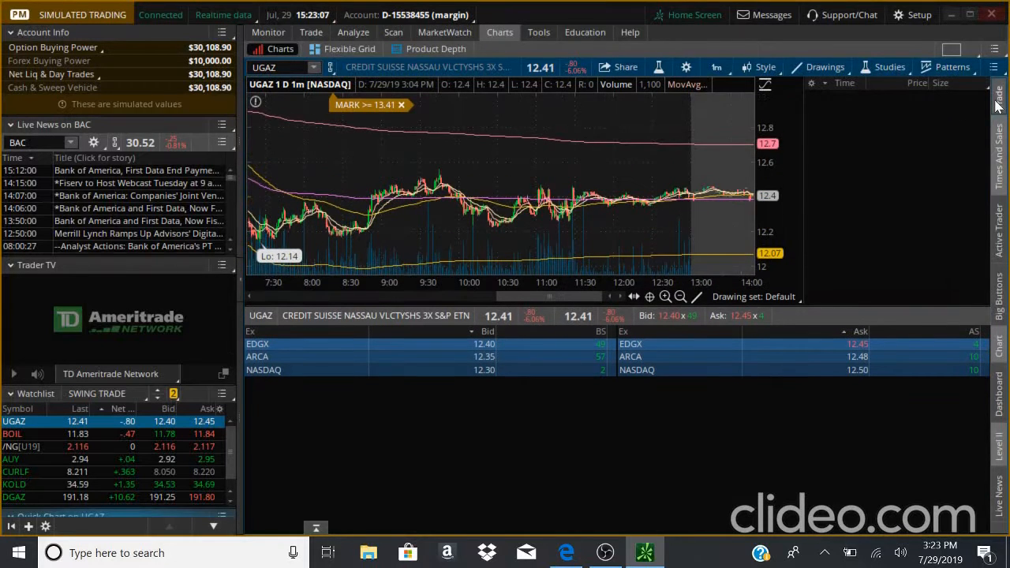
pyautogui.click(999, 100)
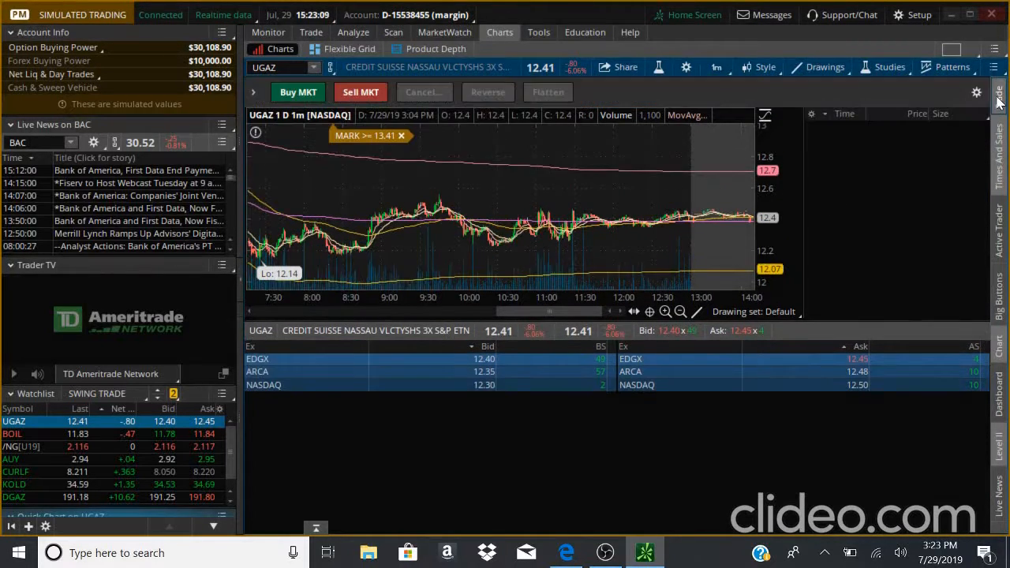
pyautogui.click(996, 245)
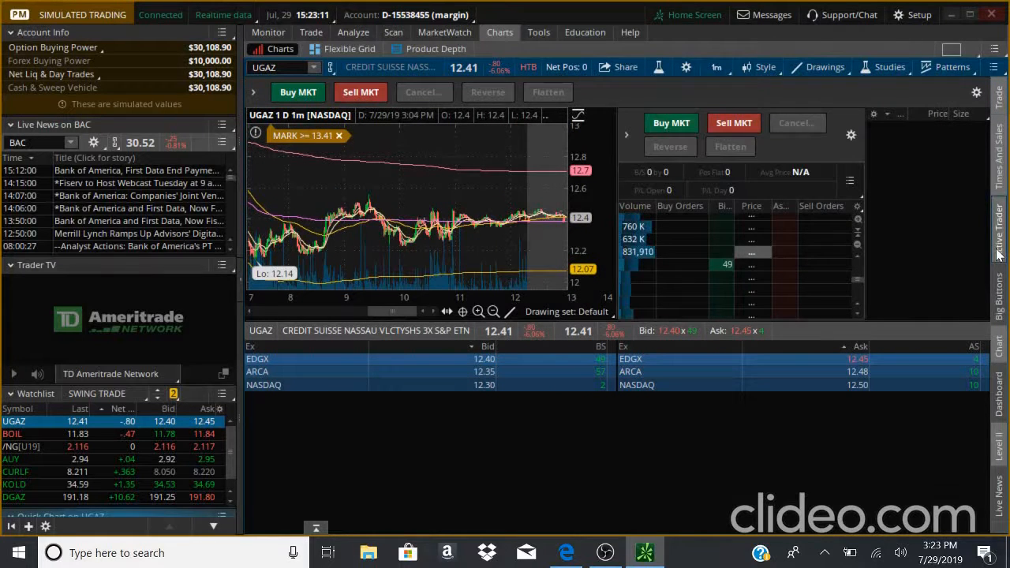
pyautogui.click(999, 307)
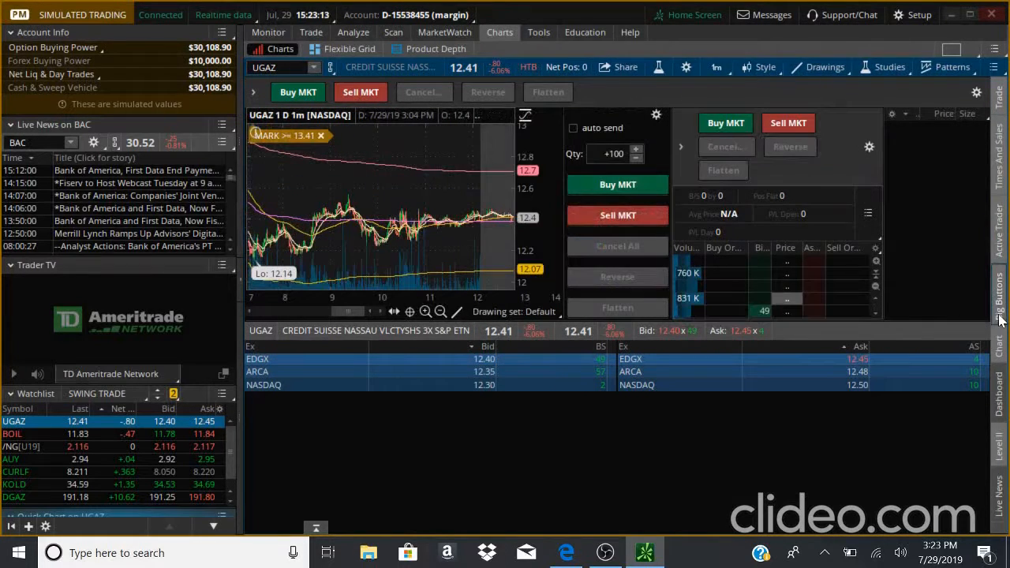
pyautogui.click(999, 237)
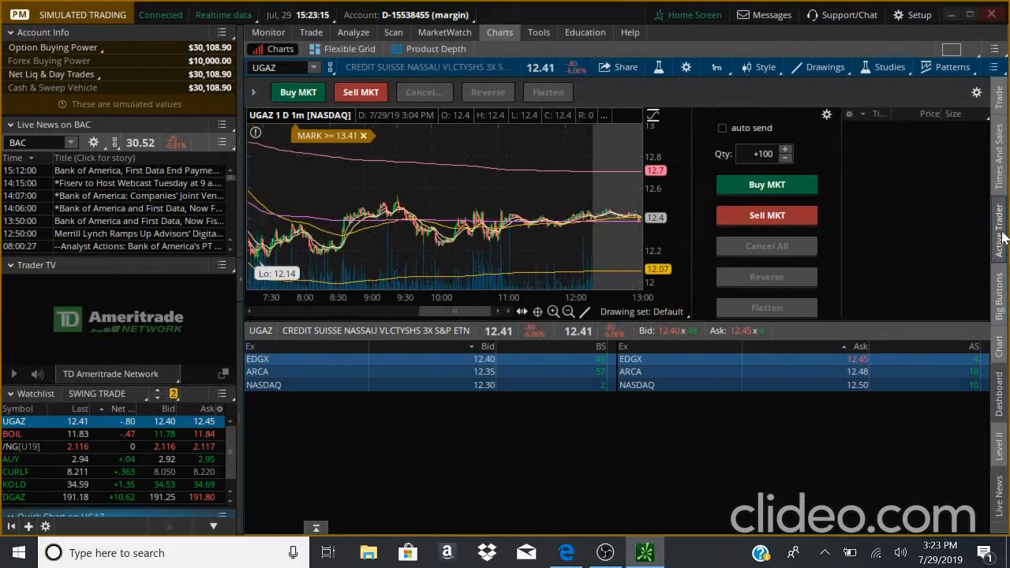
# - Show the lower Volume, RSI and MACD panels, then toggle the Times And Sales and Active Trader gadgets
pyautogui.click(996, 450)
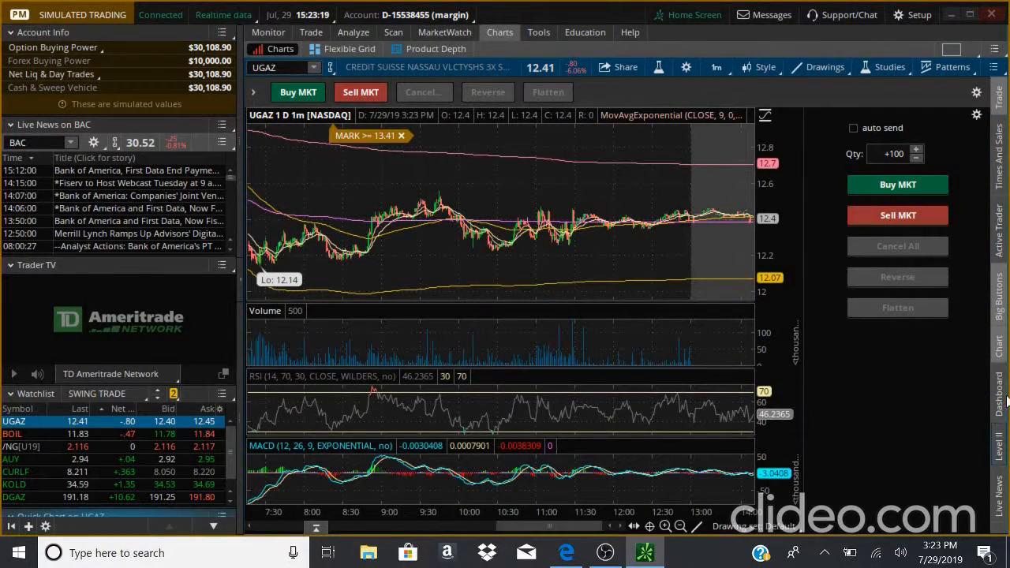
pyautogui.click(999, 300)
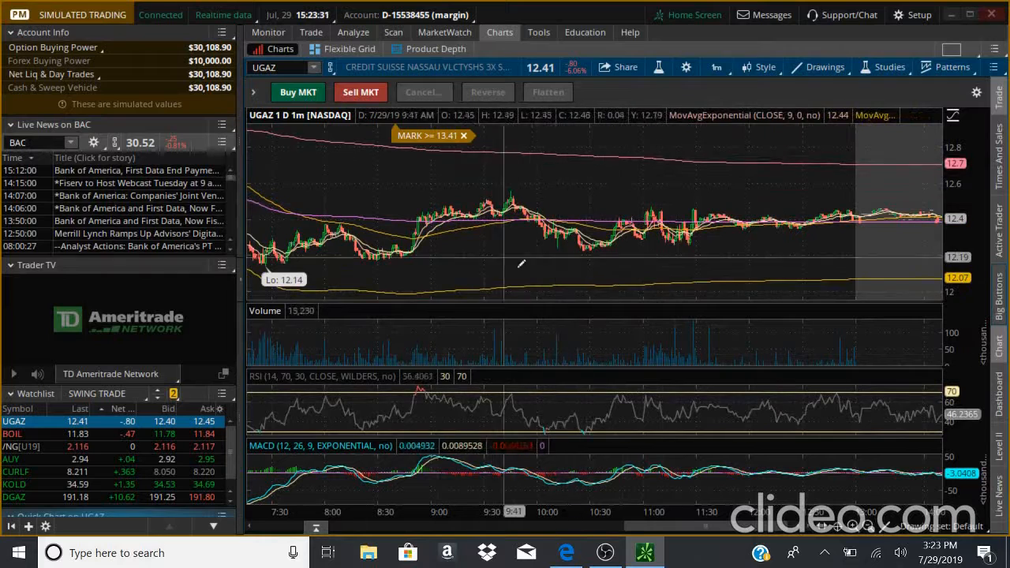
pyautogui.click(1004, 164)
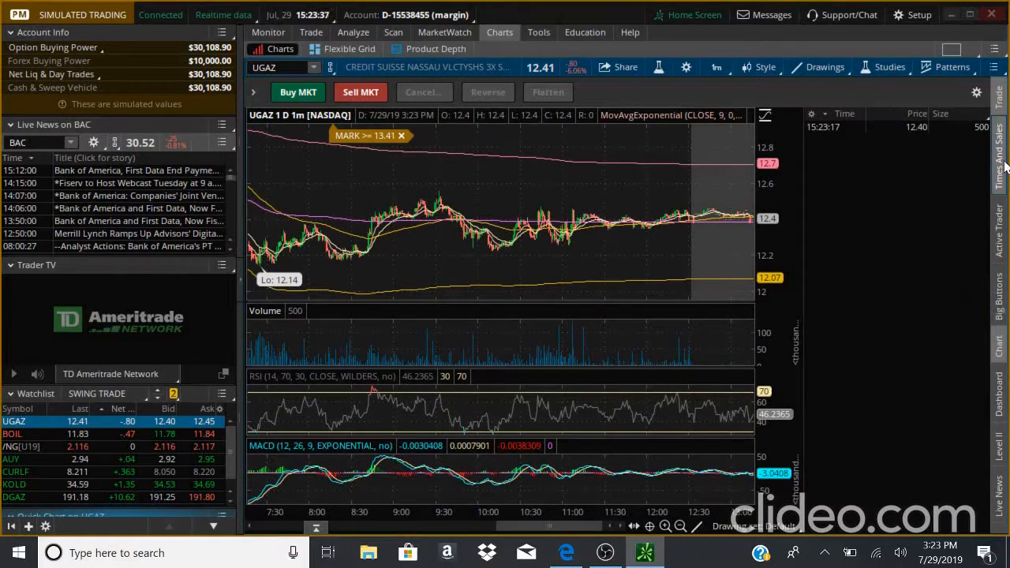
pyautogui.click(1005, 163)
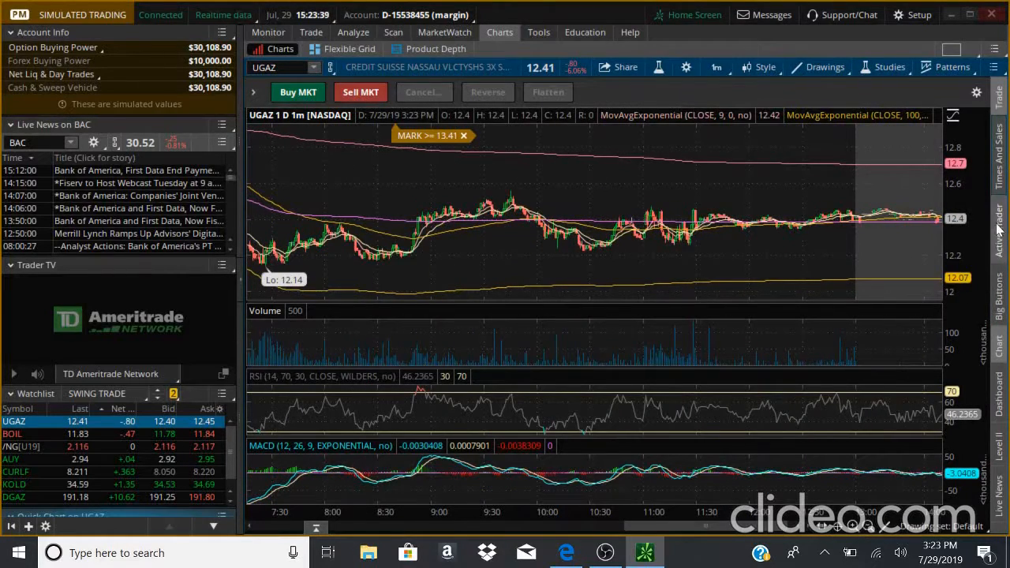
pyautogui.click(999, 231)
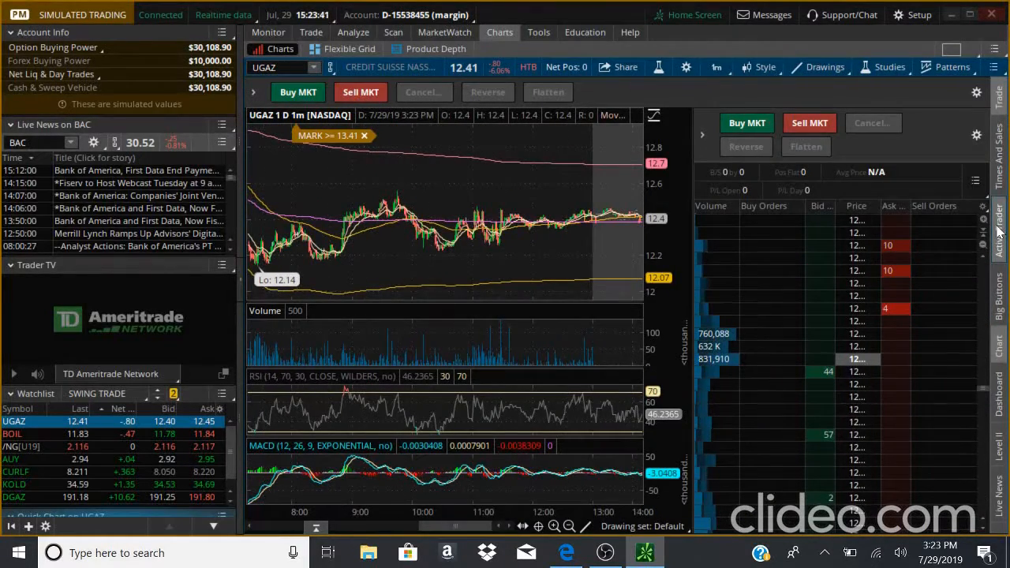
# - Close the Active Trader gadget beside the chart, then open and close the Big Buttons and Dashboard gadgets
pyautogui.click(999, 228)
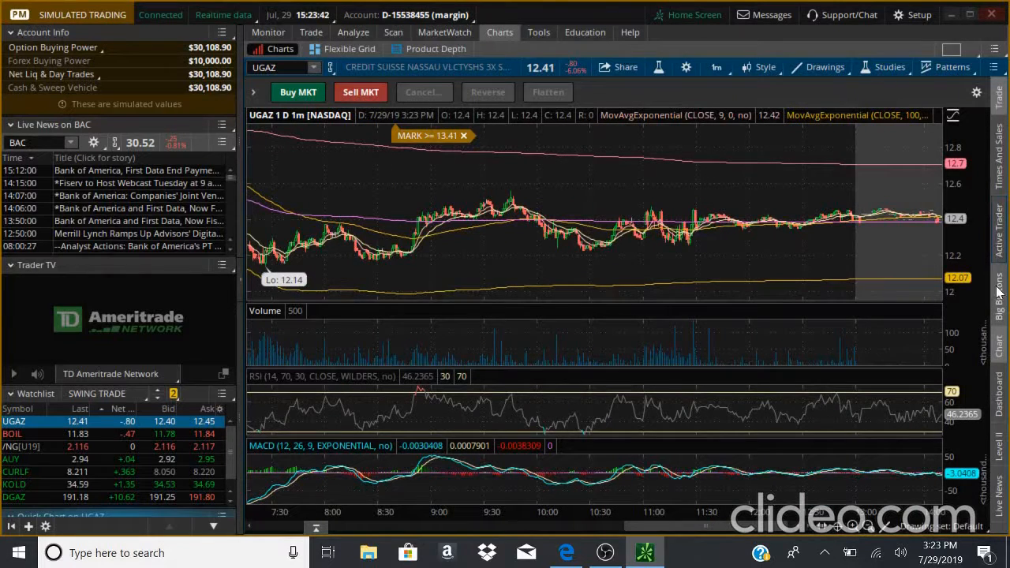
pyautogui.click(999, 292)
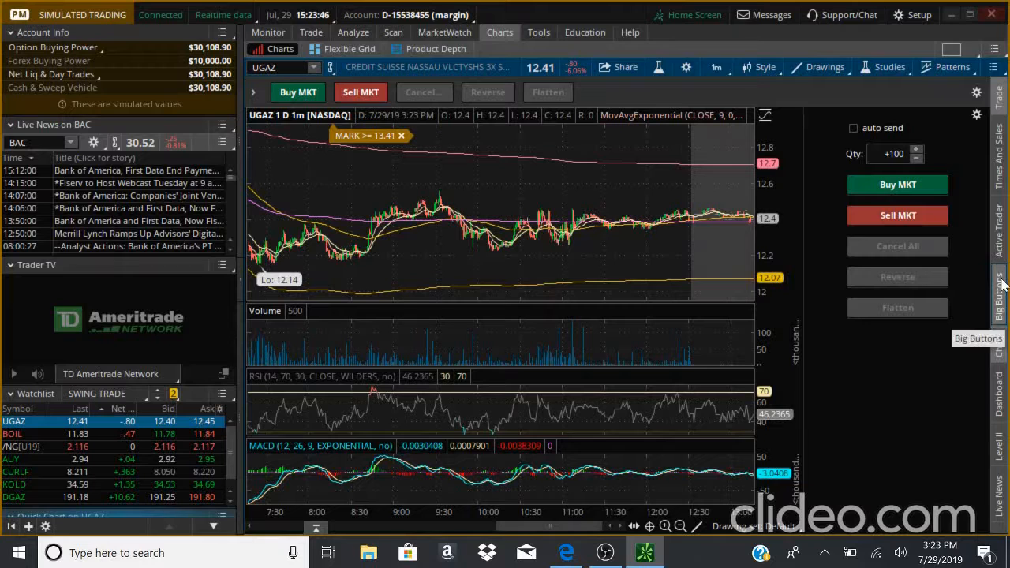
pyautogui.click(1000, 286)
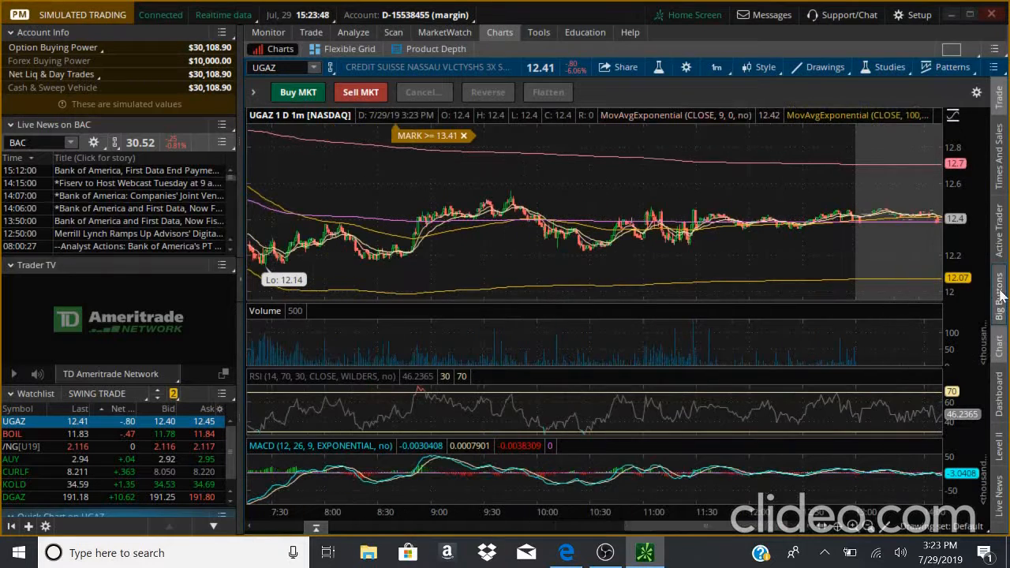
pyautogui.click(1000, 385)
pyautogui.click(1000, 384)
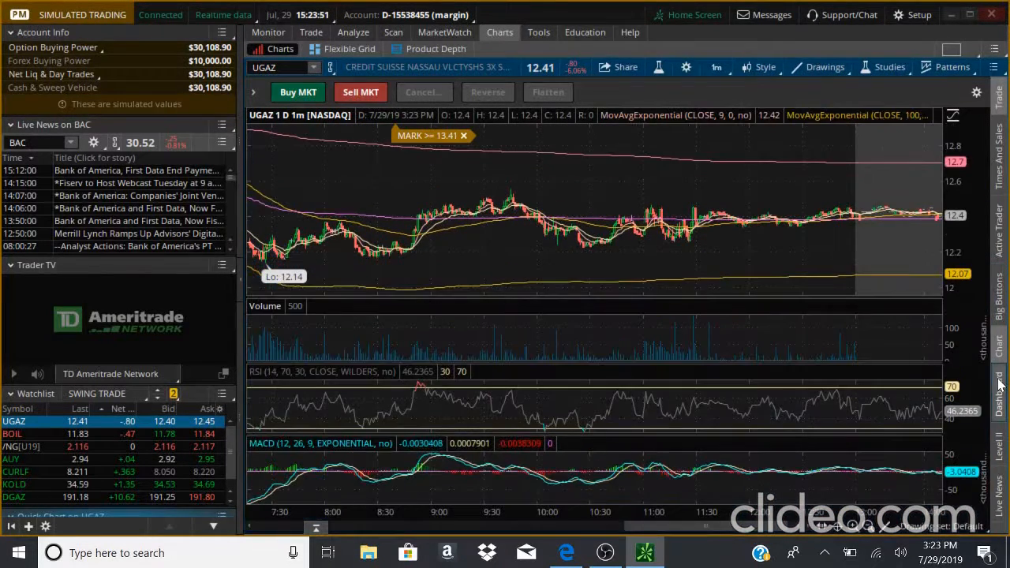
# - Open and close the Level II and Live News gadgets below the UGAZ chart
pyautogui.click(998, 450)
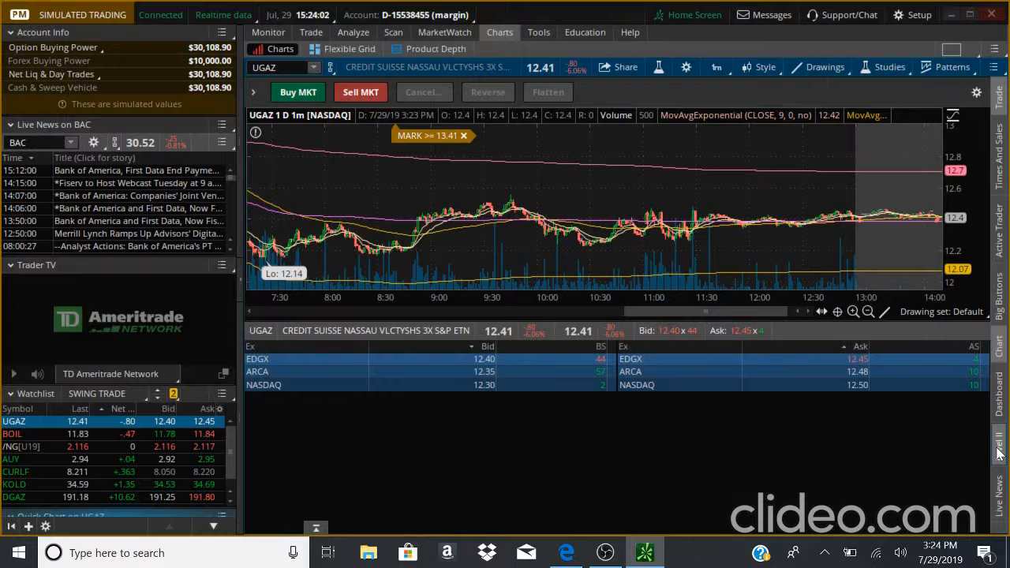
pyautogui.click(1000, 452)
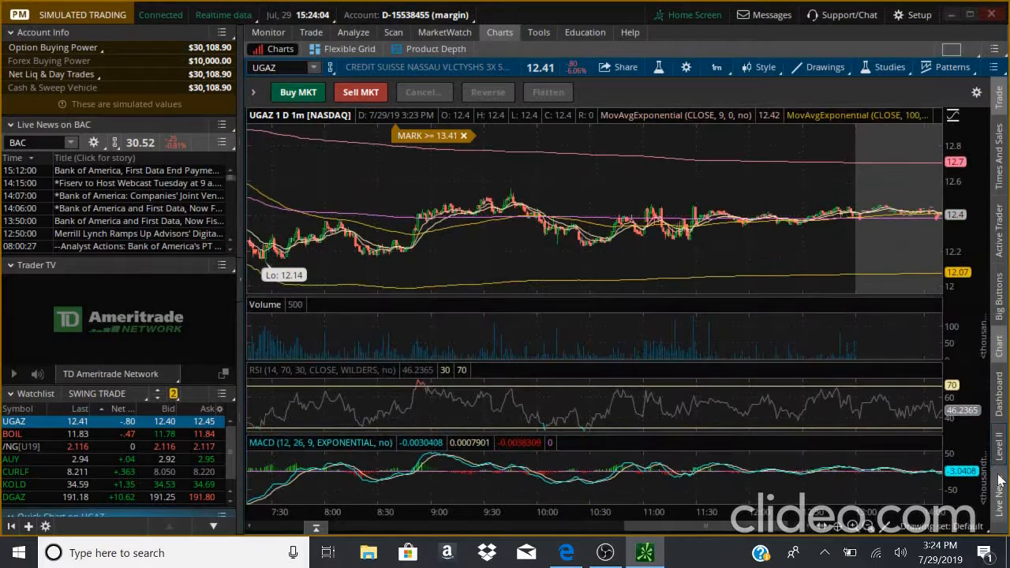
pyautogui.click(1000, 486)
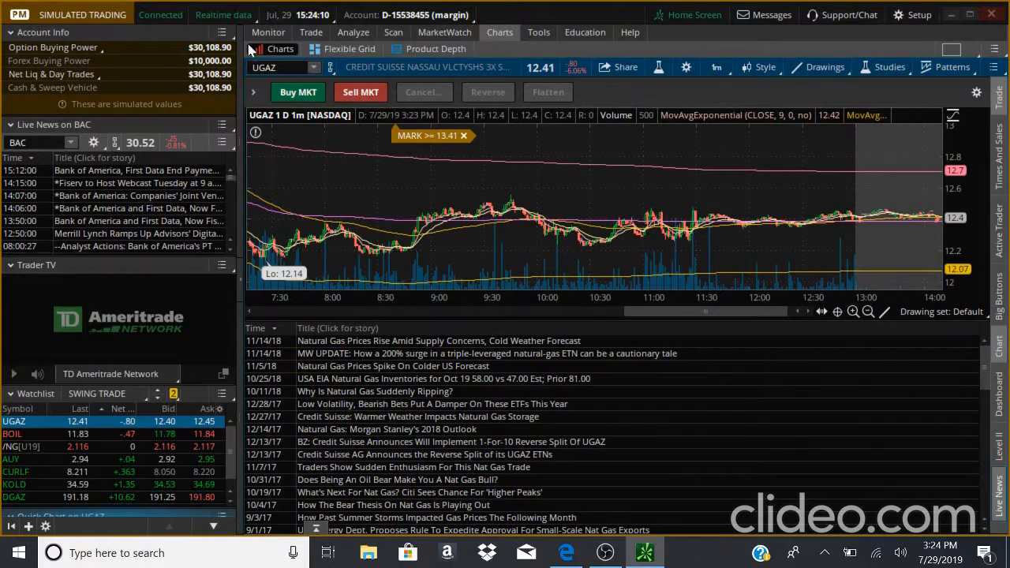
pyautogui.click(1000, 485)
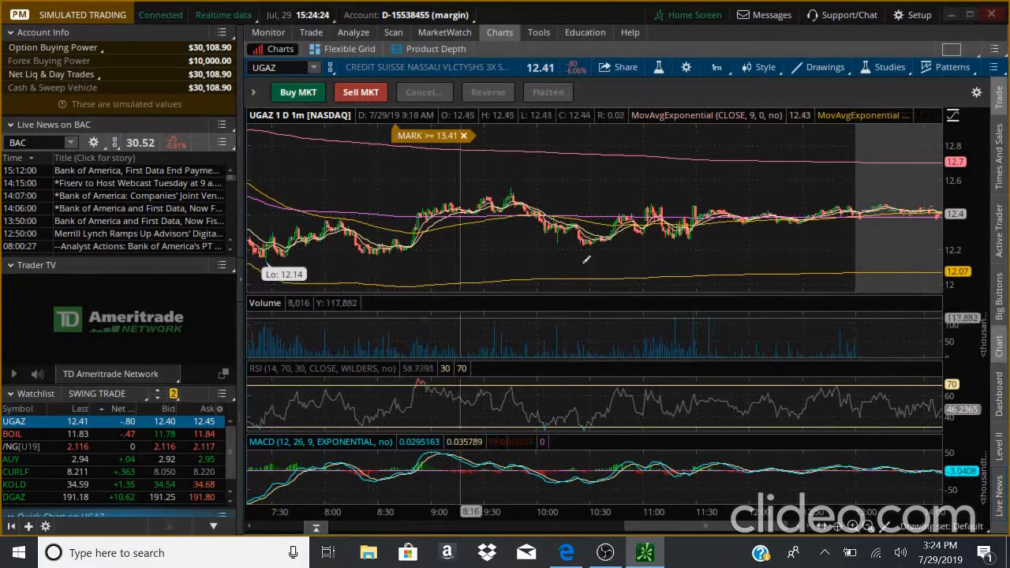
# - Zoom into the early-morning UGAZ bars, then reset the chart view with Autozoom
pyautogui.click(760, 69)
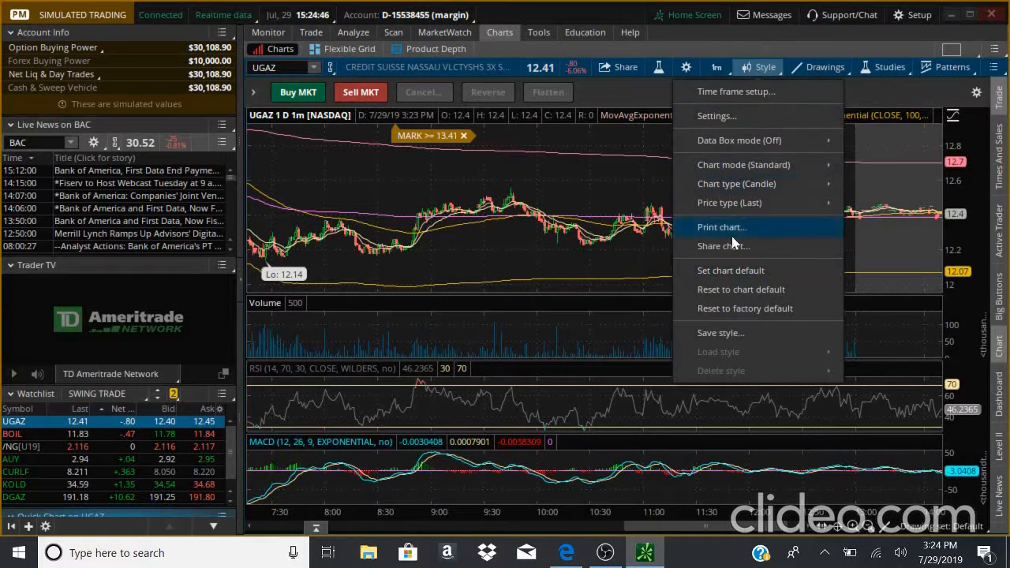
pyautogui.click(840, 71)
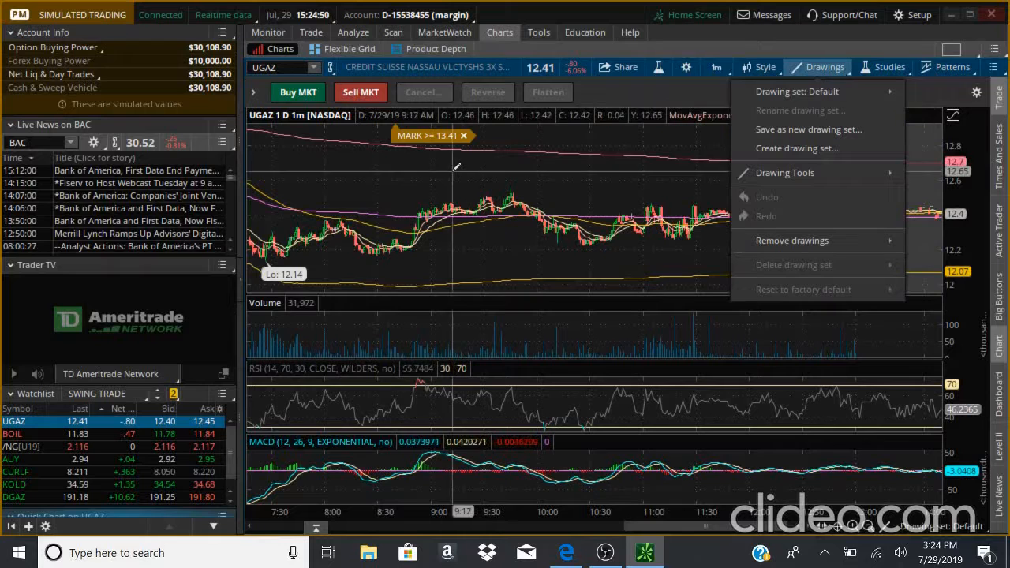
pyautogui.click(356, 190)
pyautogui.moveTo(356, 190); pyautogui.dragTo(474, 184)
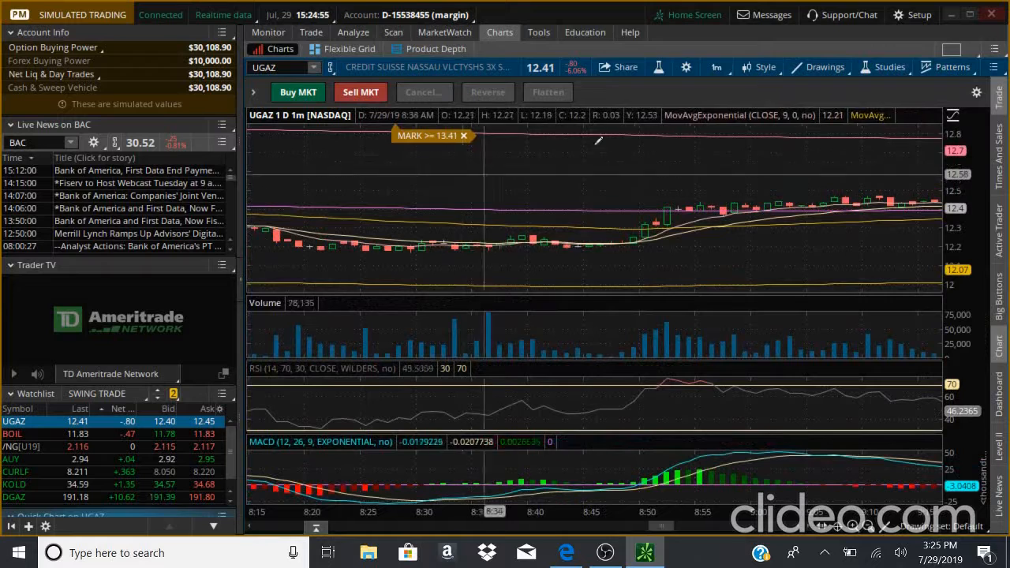
pyautogui.rightClick(654, 144)
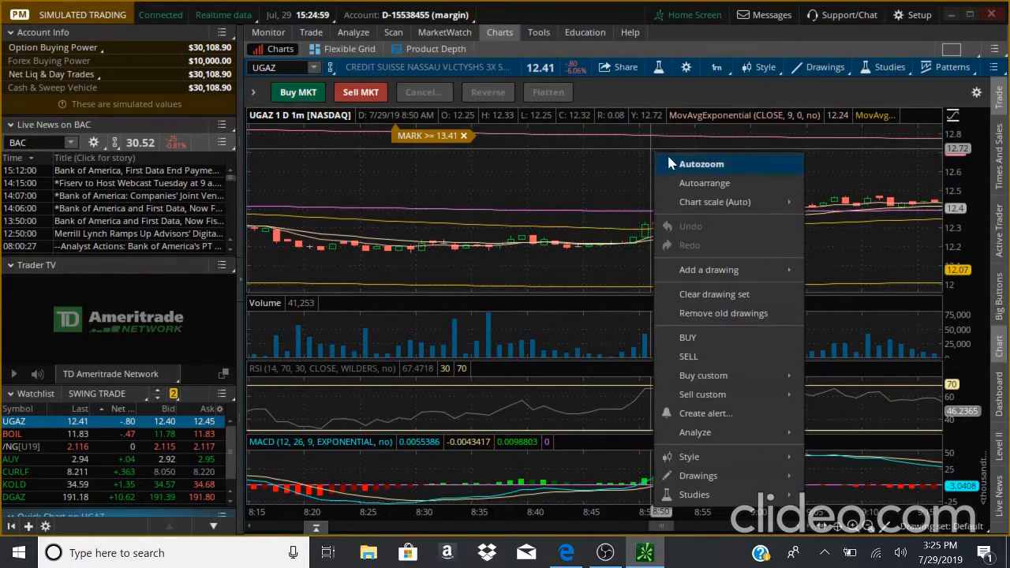
pyautogui.click(669, 160)
# - Pick a line tool from Drawing Tools and try to draw a trendline across the 9:00 bars
pyautogui.click(807, 71)
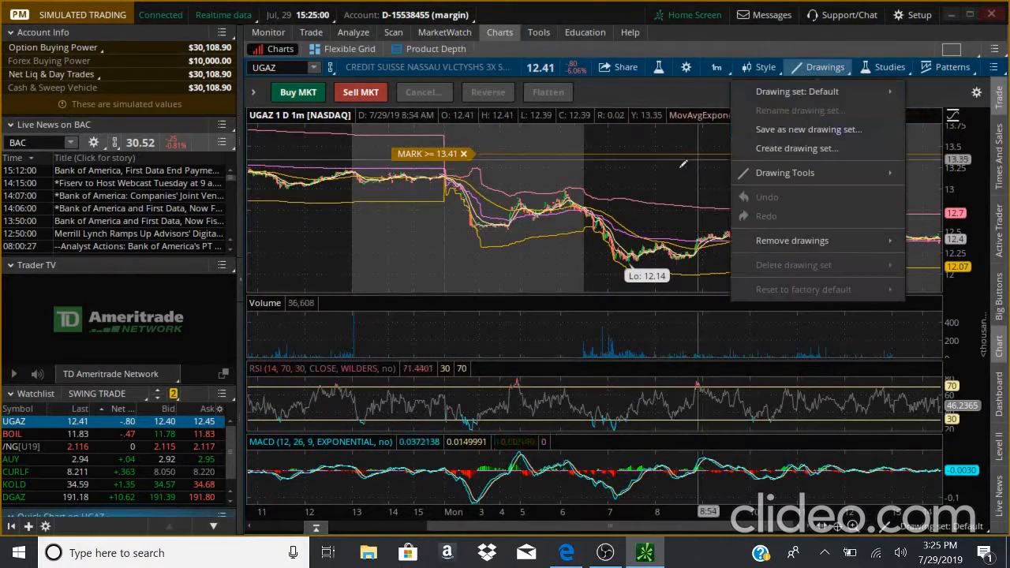
pyautogui.moveTo(756, 173)
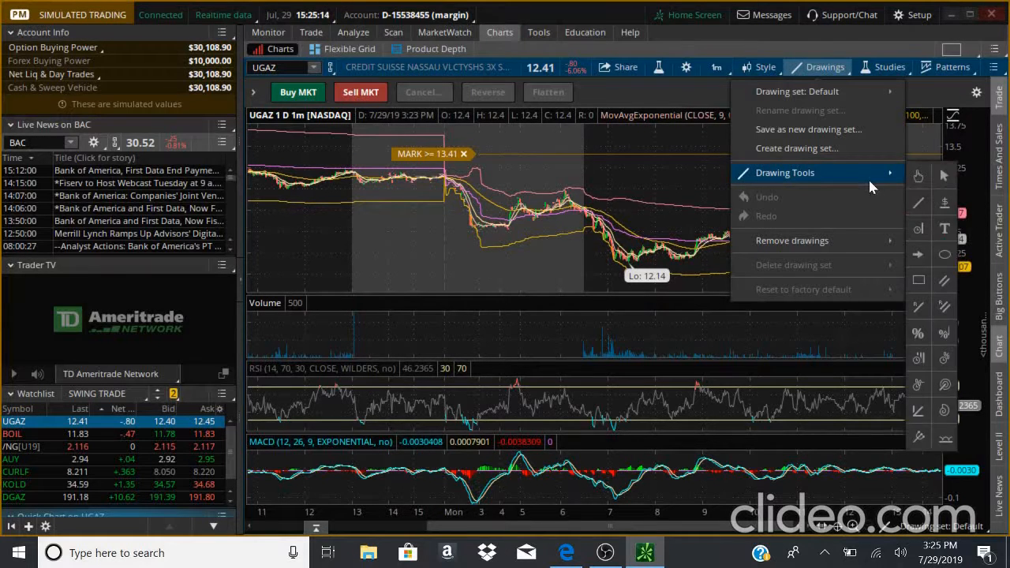
pyautogui.click(919, 202)
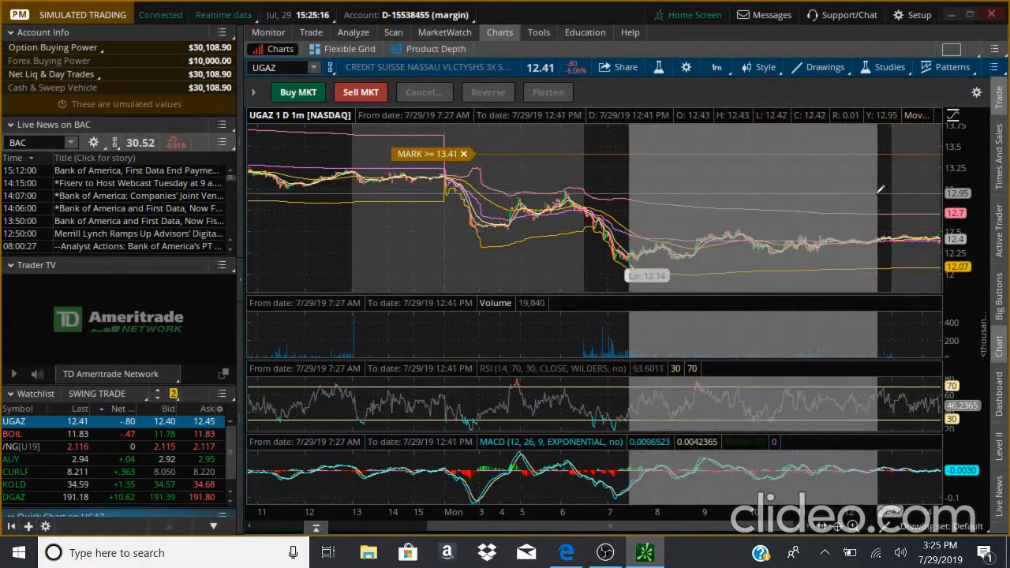
pyautogui.click(824, 70)
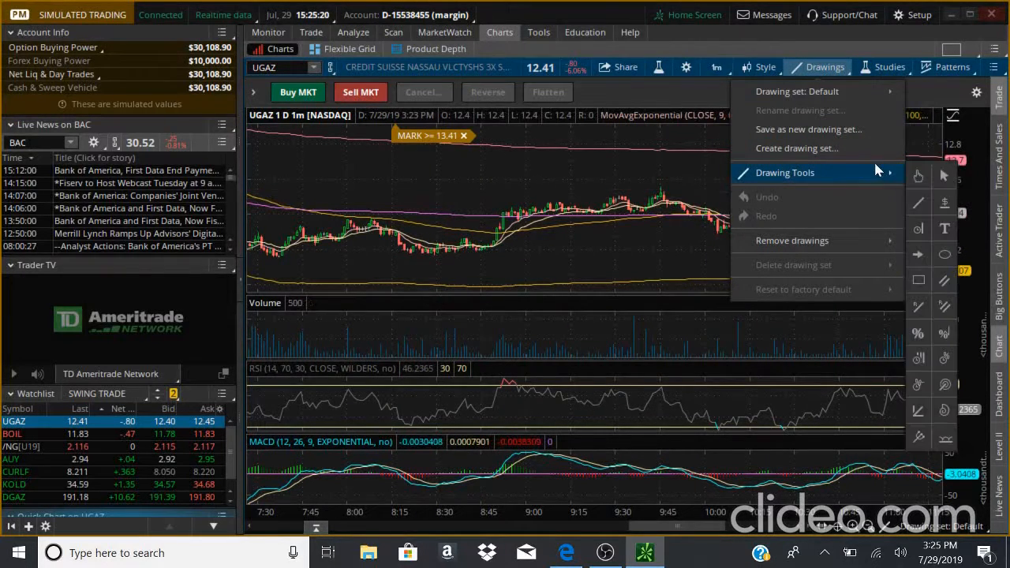
pyautogui.click(921, 205)
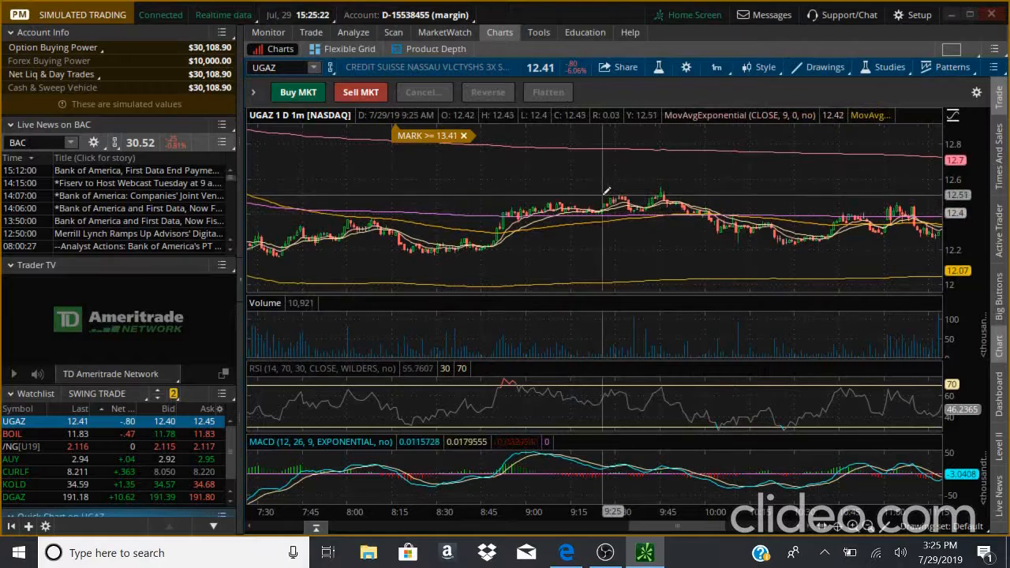
pyautogui.moveTo(606, 192); pyautogui.dragTo(683, 198)
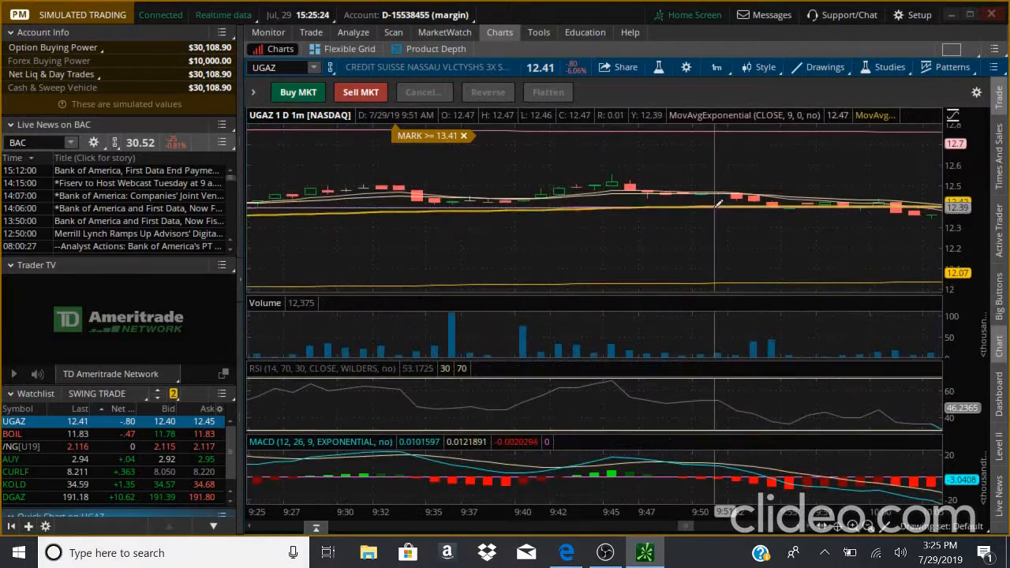
# - Pick the line tool again, try drawing across the zoomed bars, and reset the chart with Autozoom
pyautogui.click(810, 72)
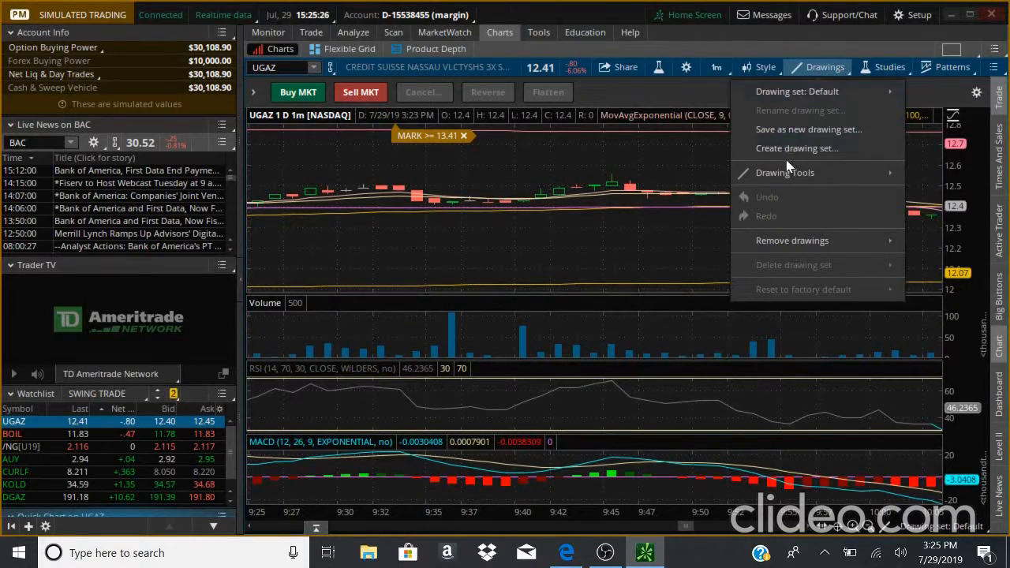
pyautogui.moveTo(783, 172)
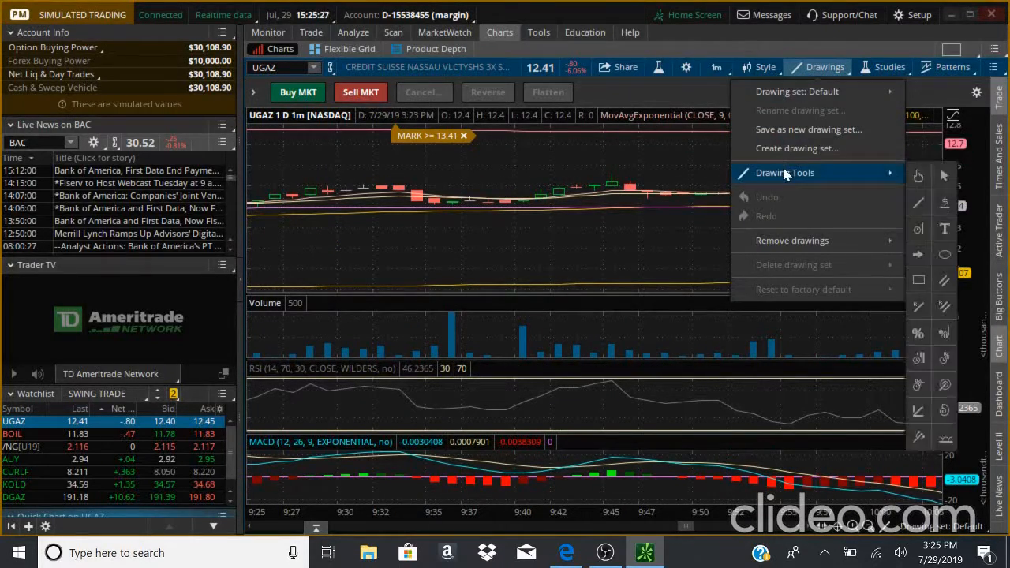
pyautogui.click(920, 201)
pyautogui.moveTo(606, 171)
pyautogui.mouseDown()
pyautogui.moveTo(681, 157)
pyautogui.moveTo(733, 166)
pyautogui.moveTo(637, 163)
pyautogui.moveTo(640, 148)
pyautogui.mouseUp()
pyautogui.rightClick(636, 149)
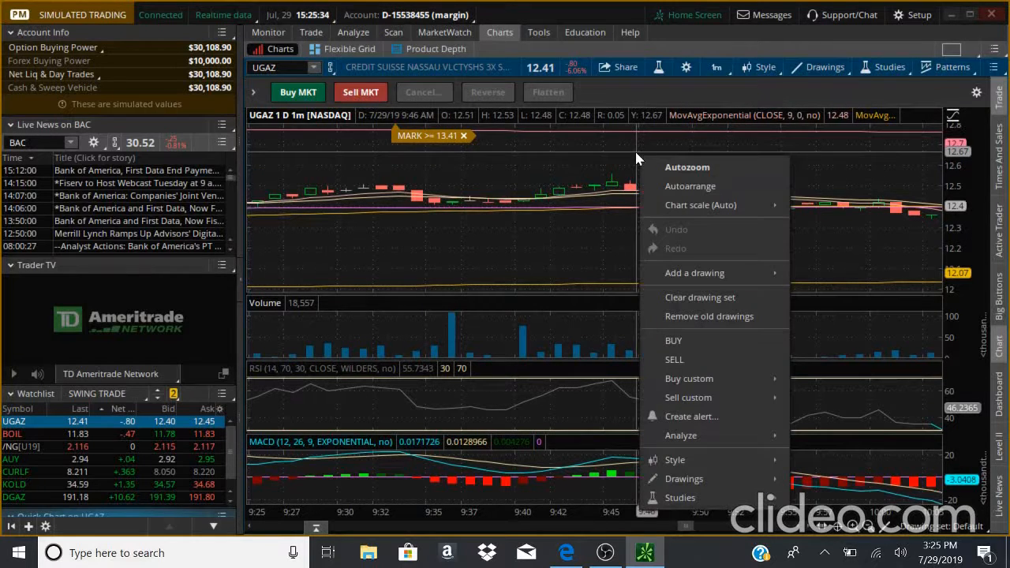
pyautogui.click(676, 166)
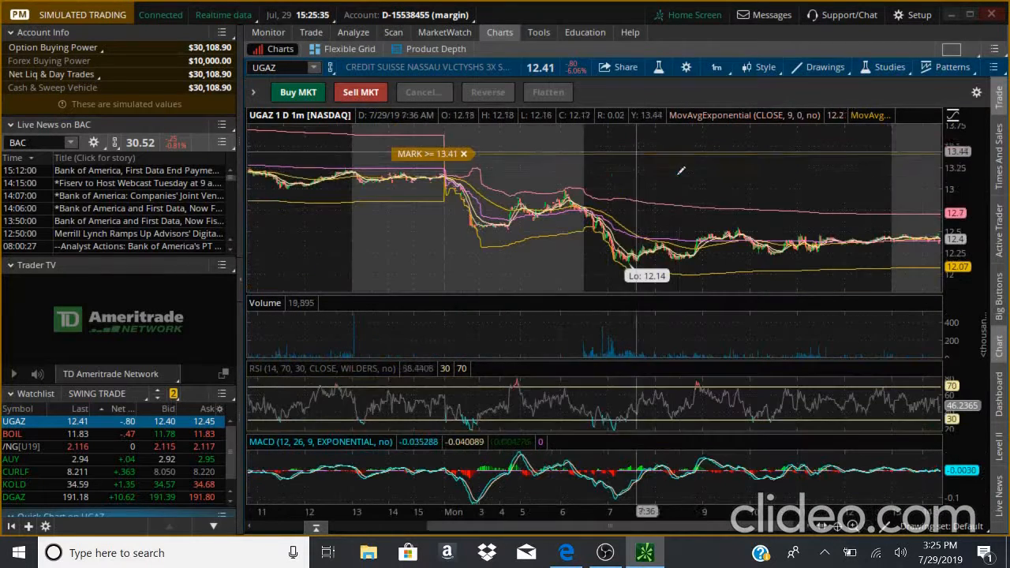
# - Switch the chart's drawing tool to the pointer, then select a line drawing tool again
pyautogui.click(818, 72)
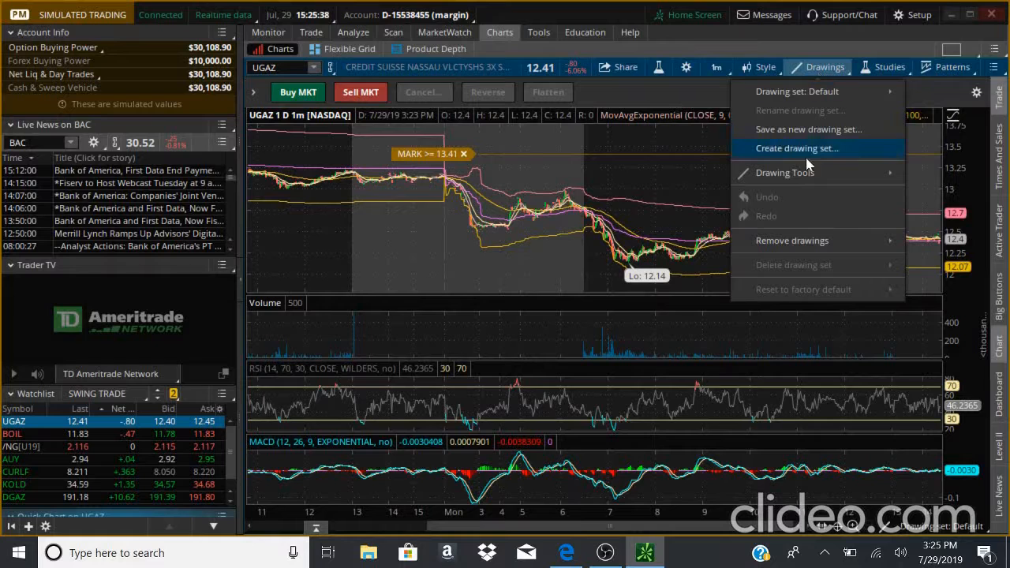
pyautogui.moveTo(796, 171)
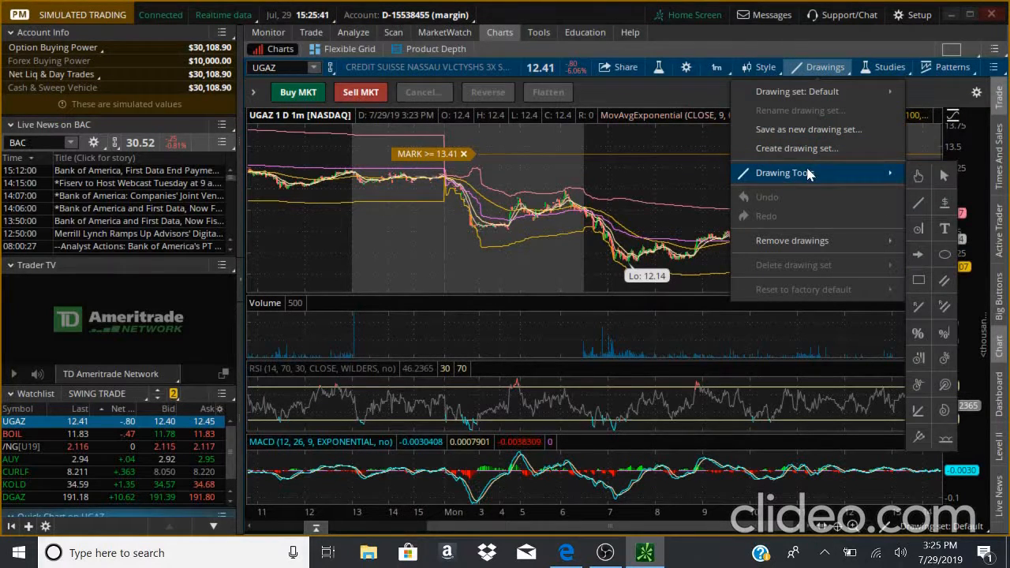
pyautogui.click(940, 176)
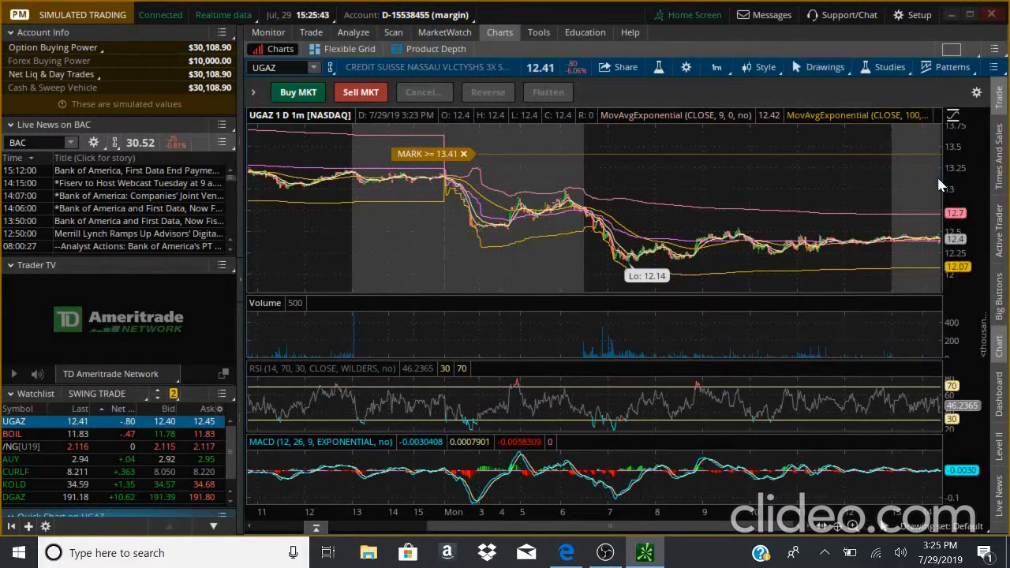
pyautogui.click(795, 71)
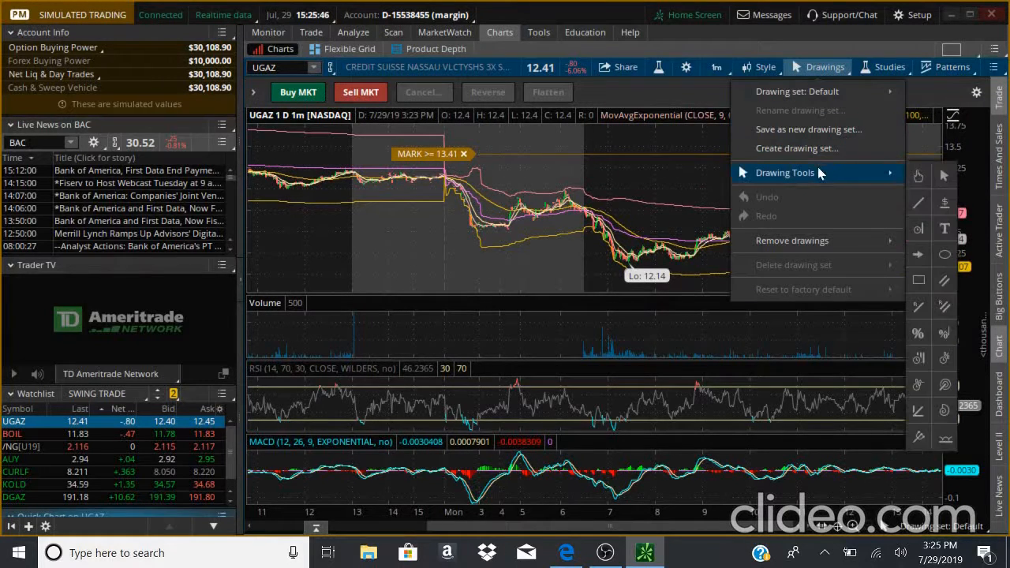
pyautogui.click(916, 192)
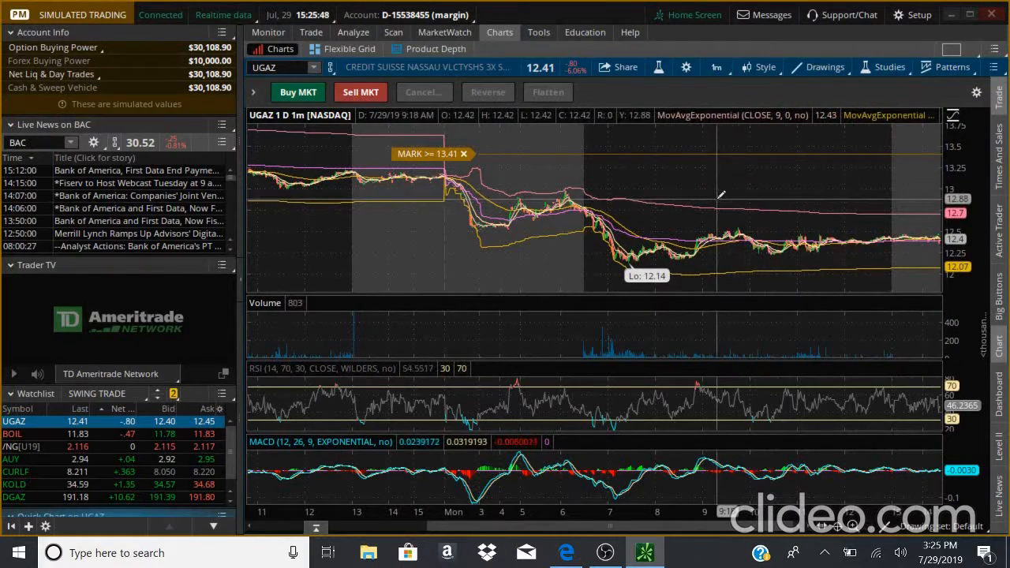
# - Open the Edit Studies and Strategies dialog from Studies and reposition it over the chart
pyautogui.click(876, 69)
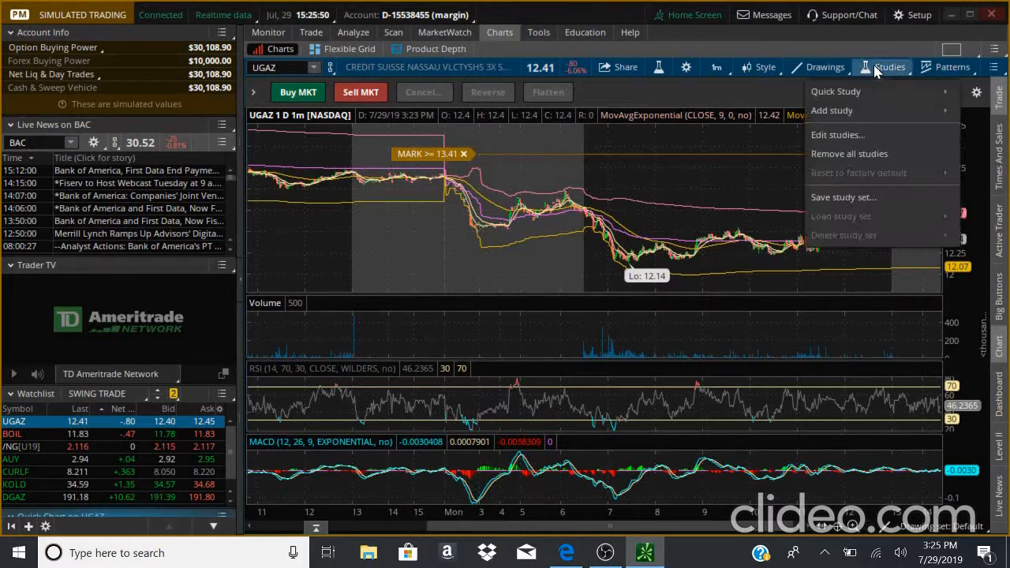
pyautogui.click(864, 139)
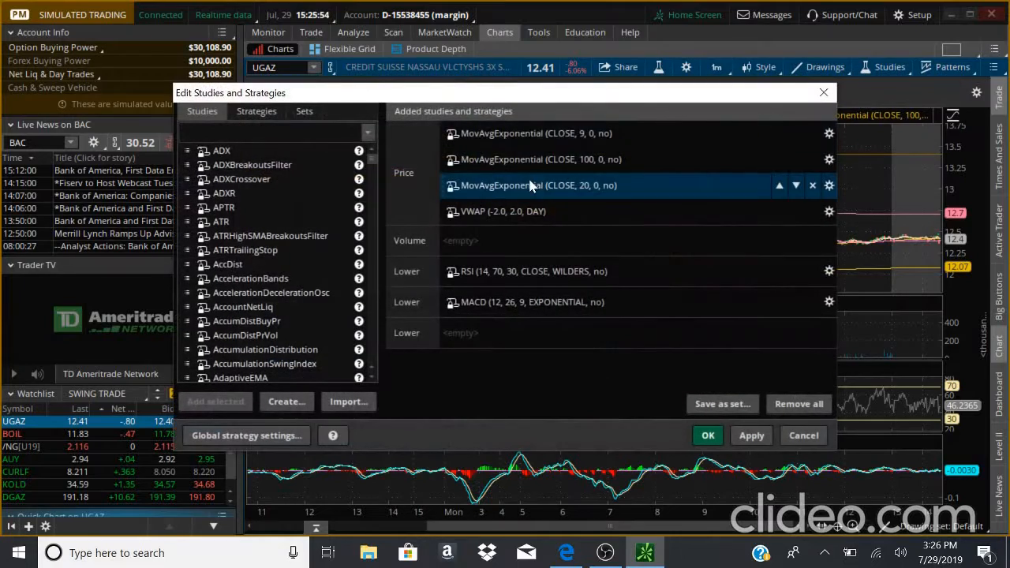
pyautogui.moveTo(478, 103); pyautogui.dragTo(802, 56)
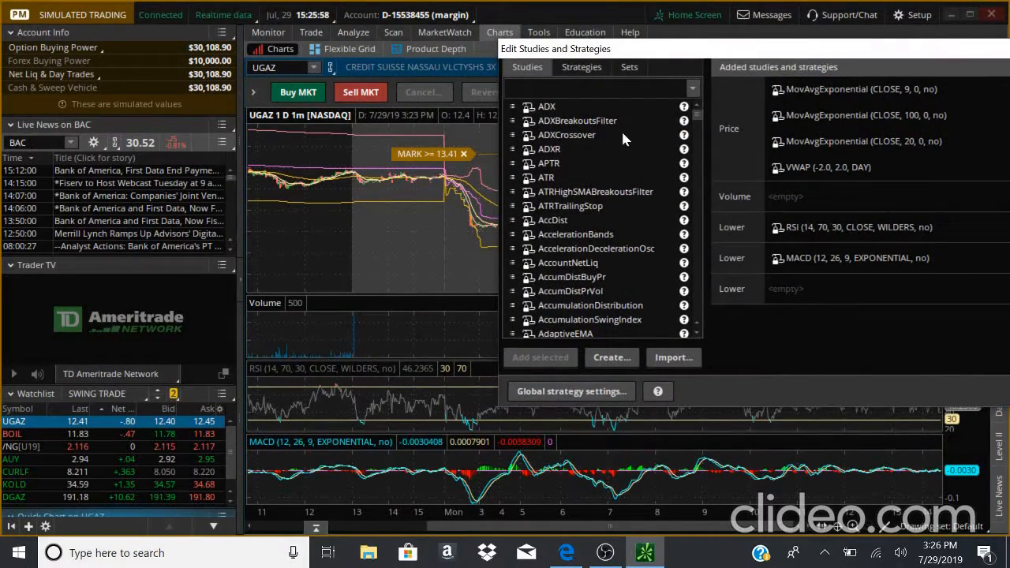
pyautogui.click(731, 230)
pyautogui.moveTo(813, 52); pyautogui.dragTo(755, 67)
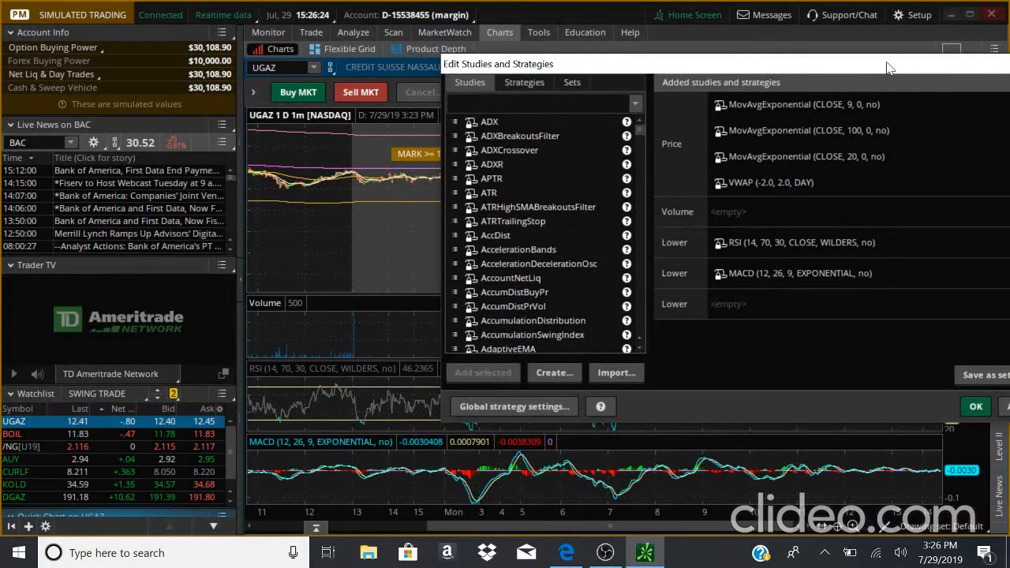
pyautogui.moveTo(889, 68); pyautogui.dragTo(596, 92)
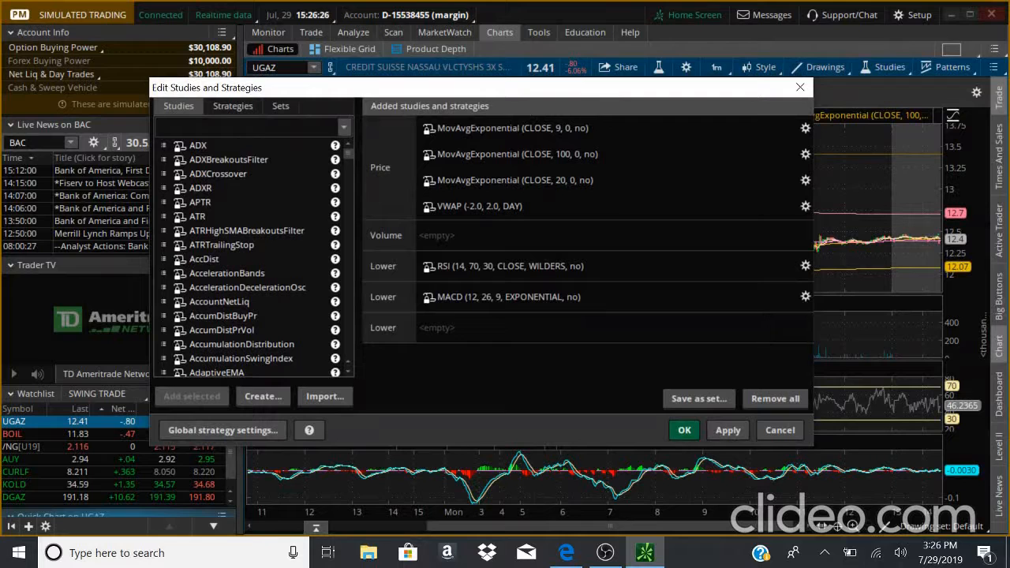
# - Switch between the dialog's Studies, Strategies and Sets lists to review what each offers
pyautogui.click(233, 106)
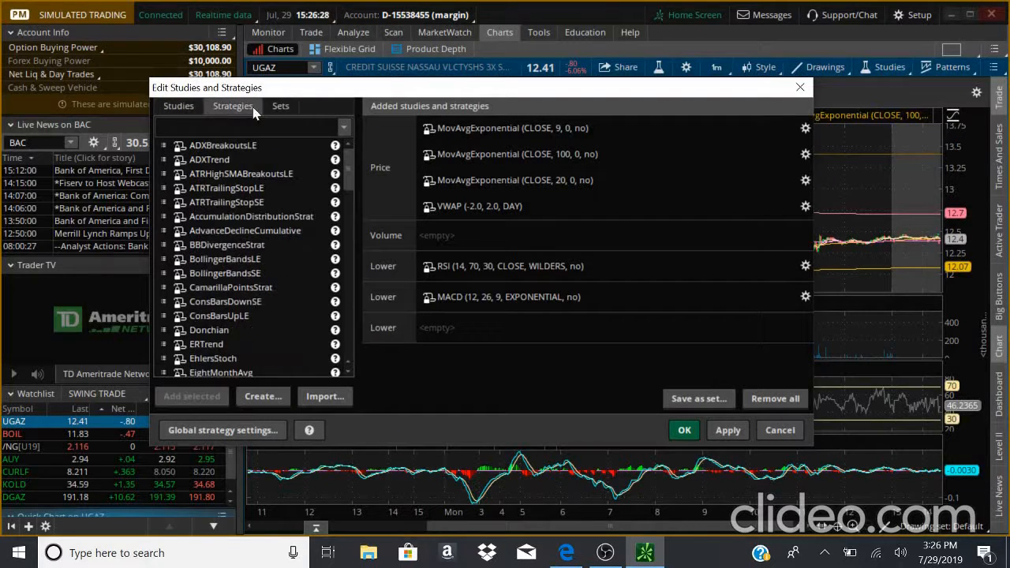
pyautogui.click(277, 108)
pyautogui.click(233, 106)
pyautogui.click(178, 106)
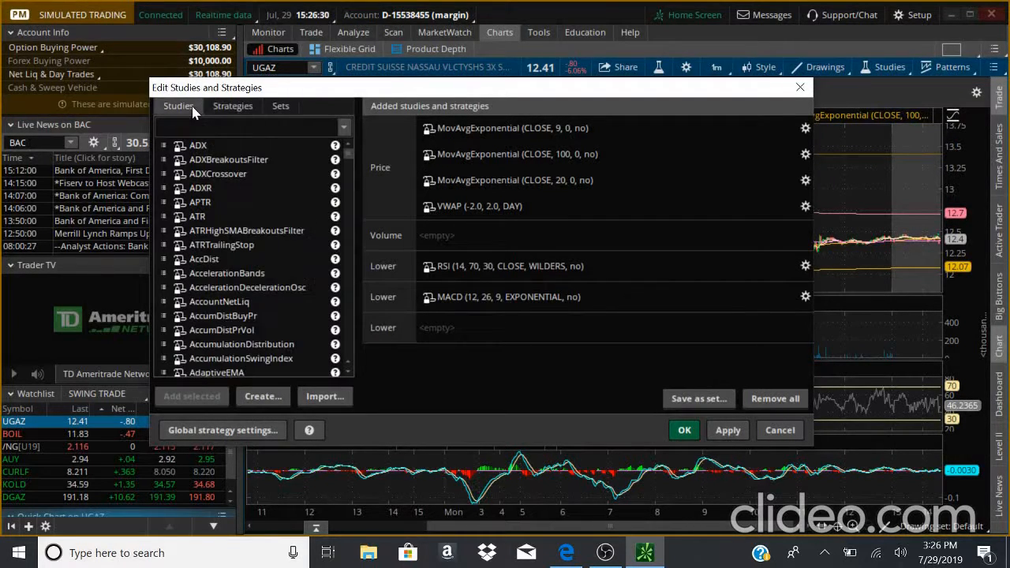
pyautogui.click(231, 107)
pyautogui.click(281, 108)
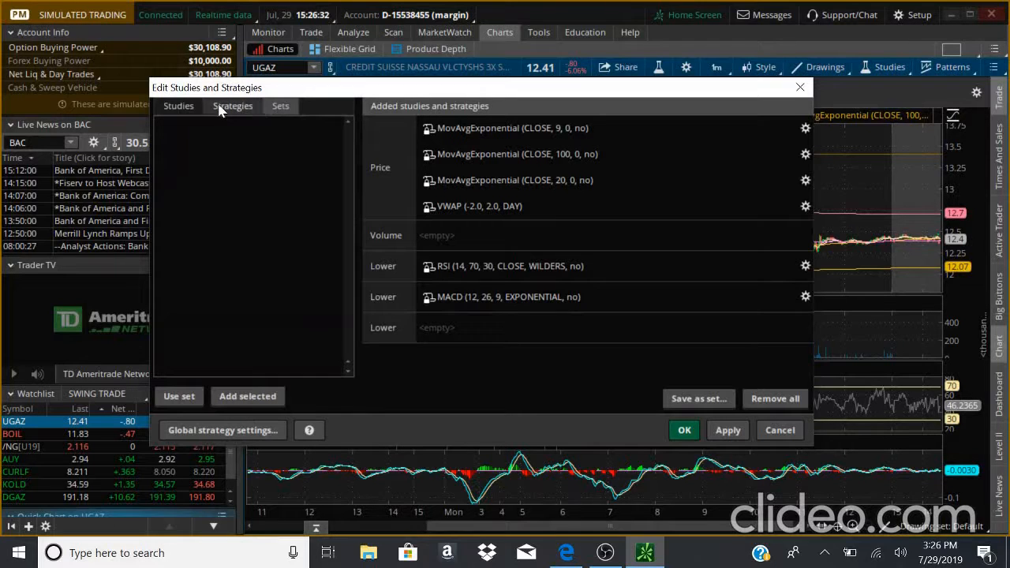
# - Review the Studies list in the Edit Studies and Strategies dialog, then close the dialog
pyautogui.click(183, 106)
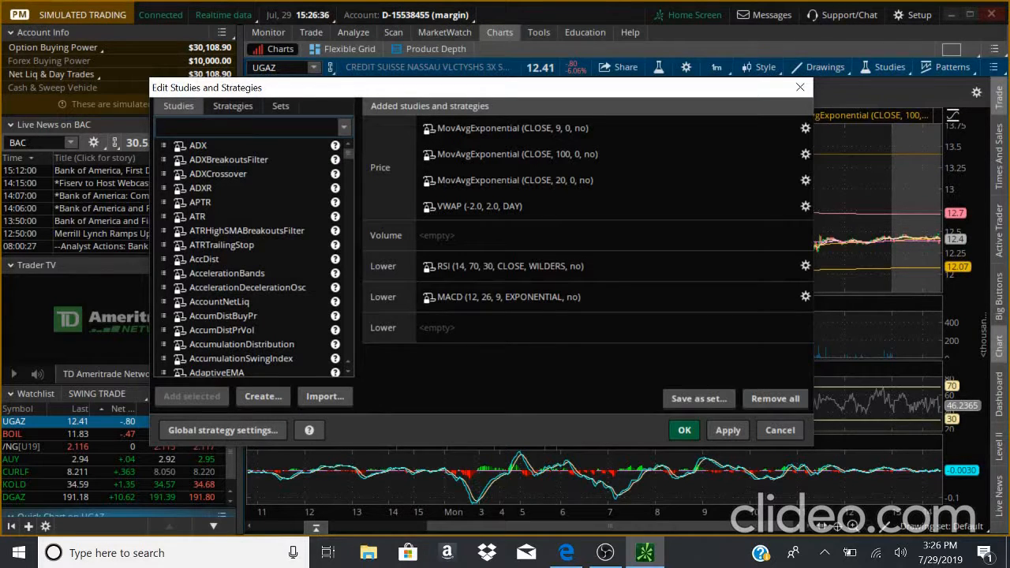
pyautogui.scroll(-10, 247, 223)
pyautogui.scroll(10, 247, 223)
pyautogui.click(803, 89)
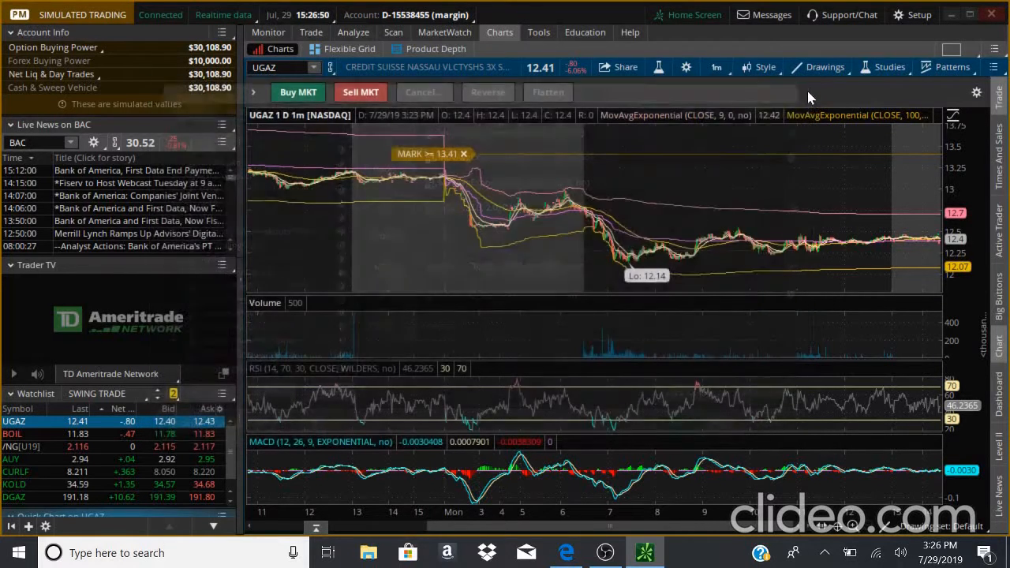
# - Save the chart's current studies as a study set named Basic and close the studies dialog
pyautogui.click(884, 67)
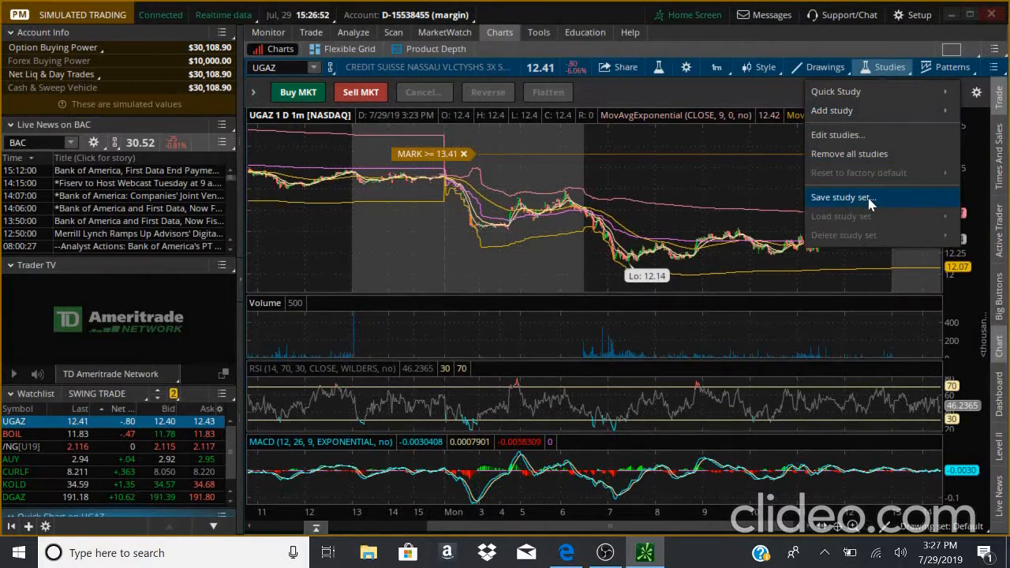
pyautogui.click(838, 135)
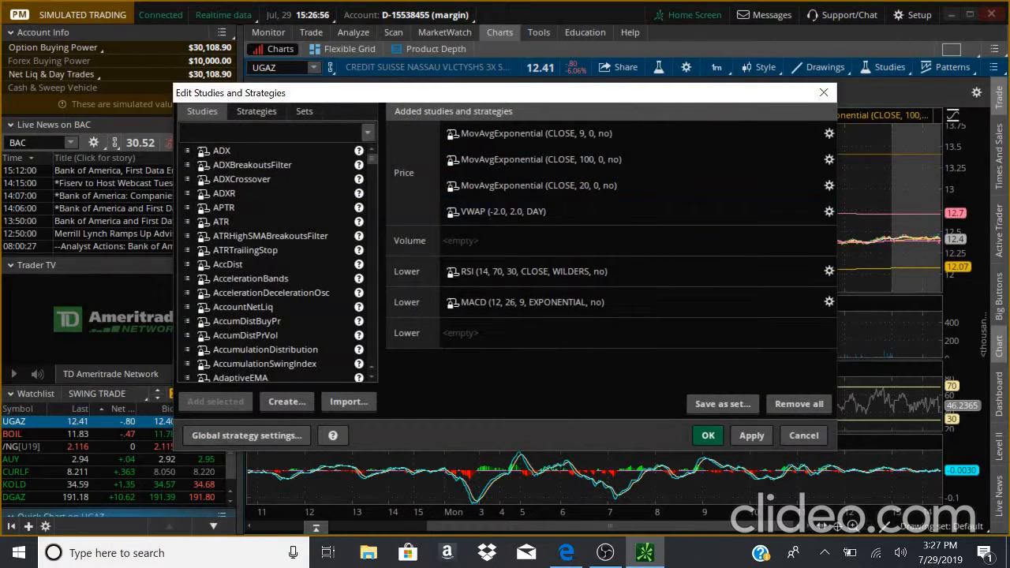
pyautogui.click(747, 408)
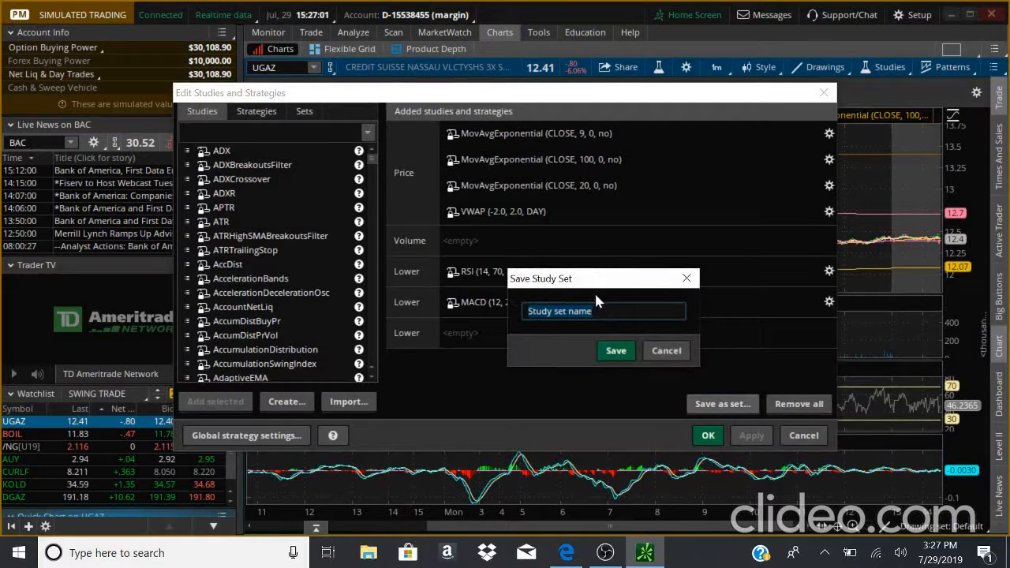
pyautogui.write('Basic')
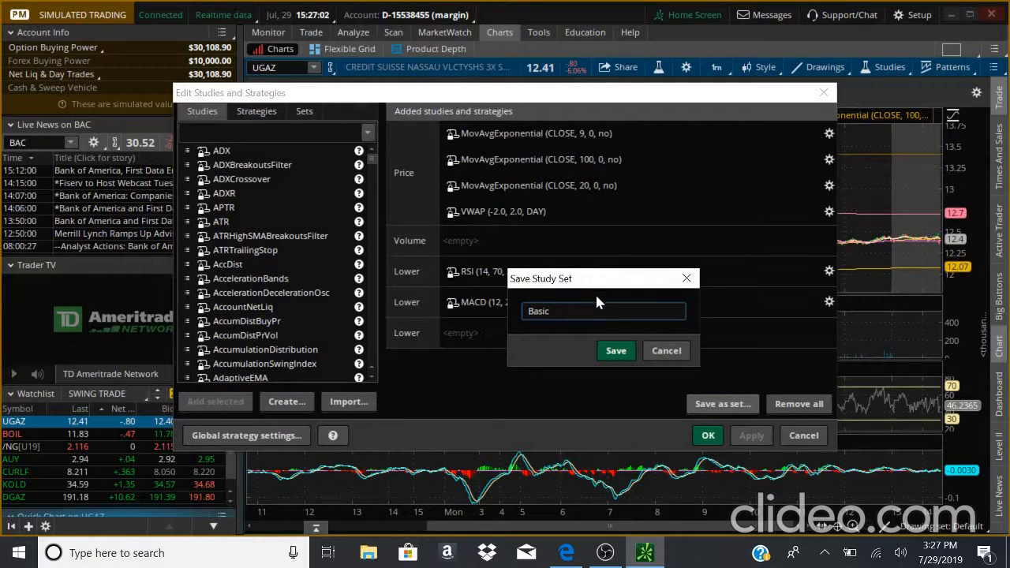
pyautogui.click(614, 352)
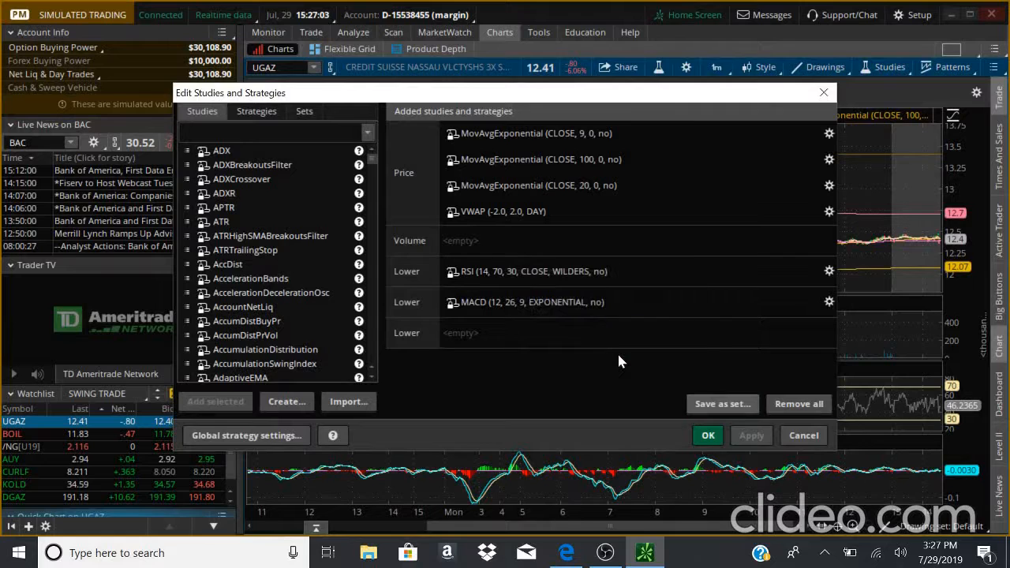
pyautogui.click(823, 92)
# - Check the study set loading options under the chart's Studies menu
pyautogui.click(889, 70)
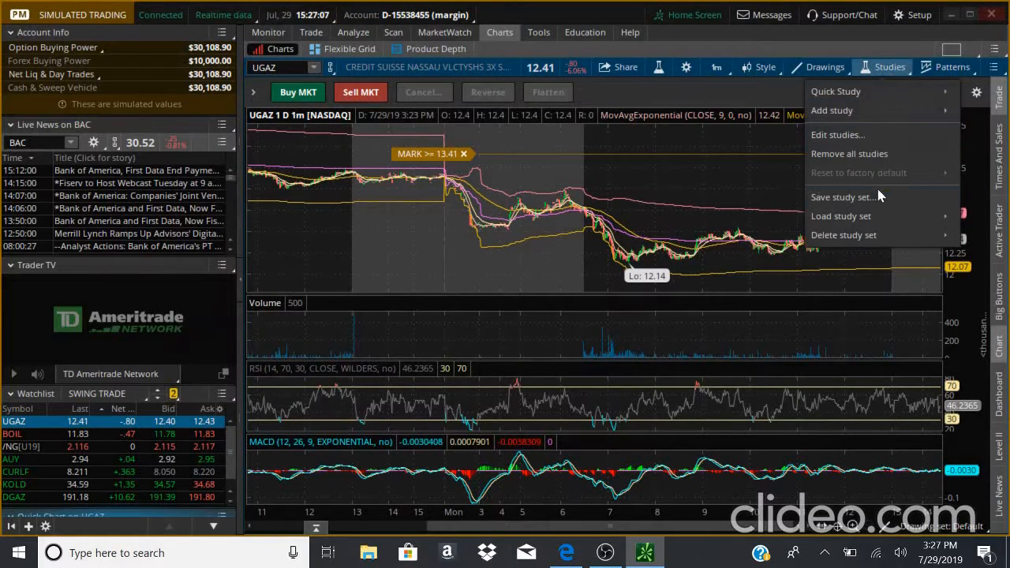
pyautogui.moveTo(873, 225)
pyautogui.click(781, 218)
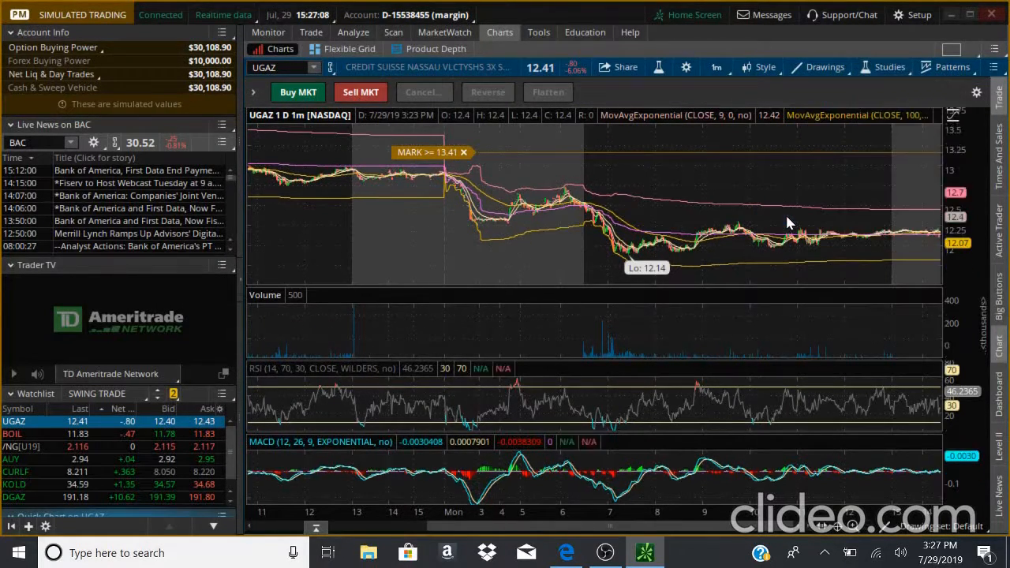
# - Reopen the studies editor, search the study list for Bol, and close the dialog
pyautogui.click(874, 68)
pyautogui.click(838, 154)
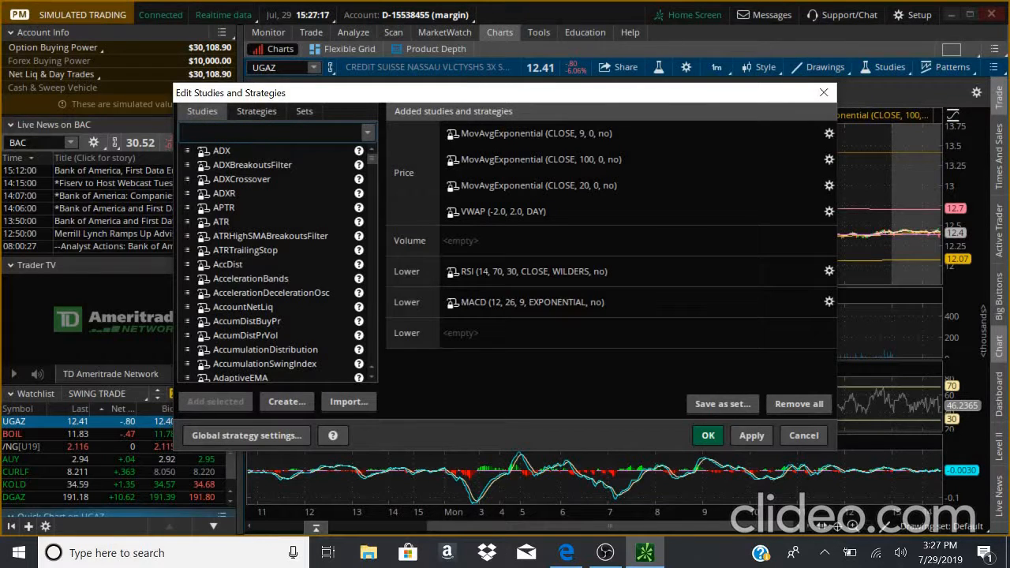
pyautogui.write('Bol')
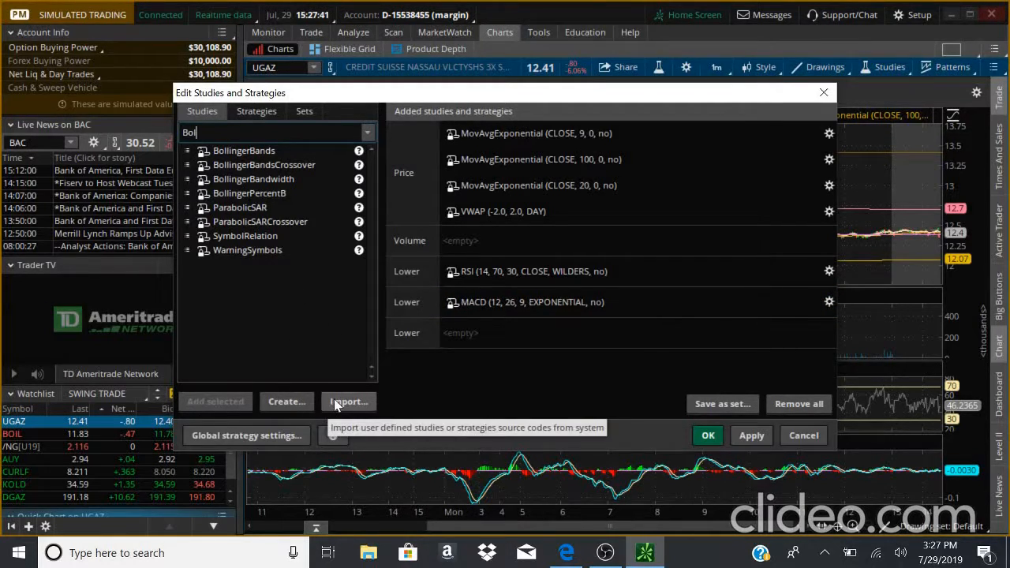
pyautogui.click(825, 93)
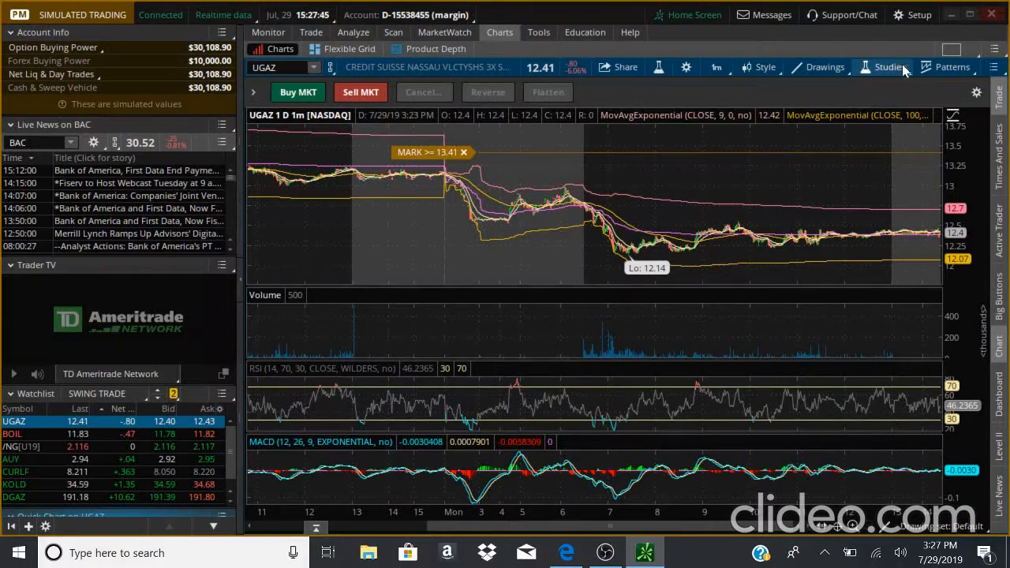
# - Check the chart's Patterns options
pyautogui.click(953, 70)
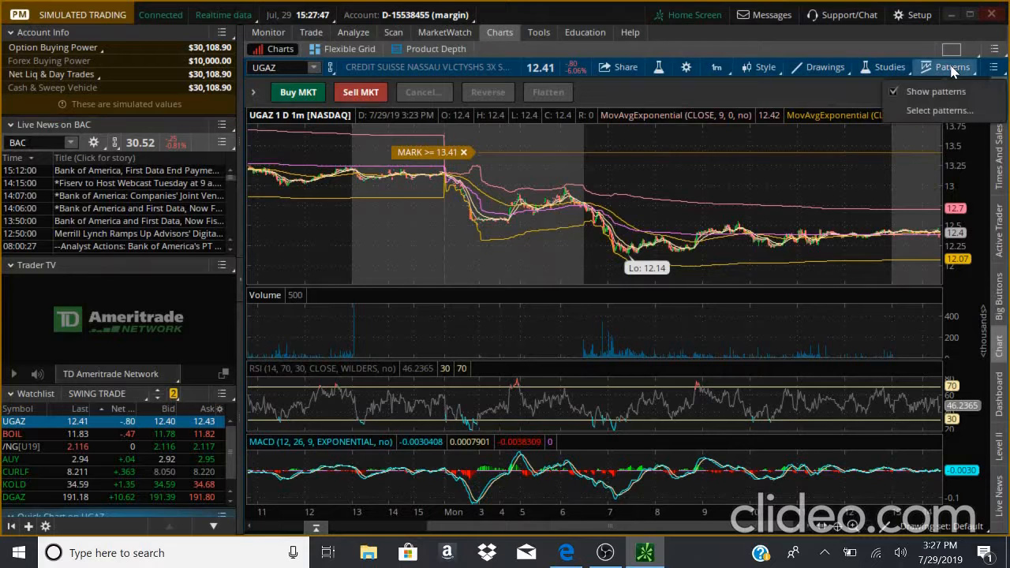
pyautogui.click(952, 70)
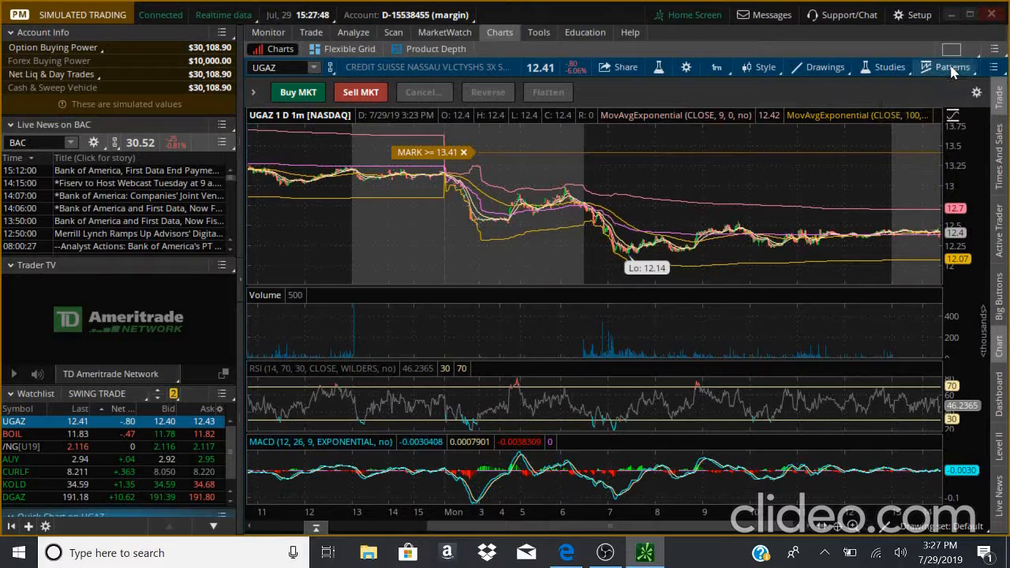
# - Open the Tools section, accept the myTrade disclosure, and dismiss the intro overlay
pyautogui.click(540, 35)
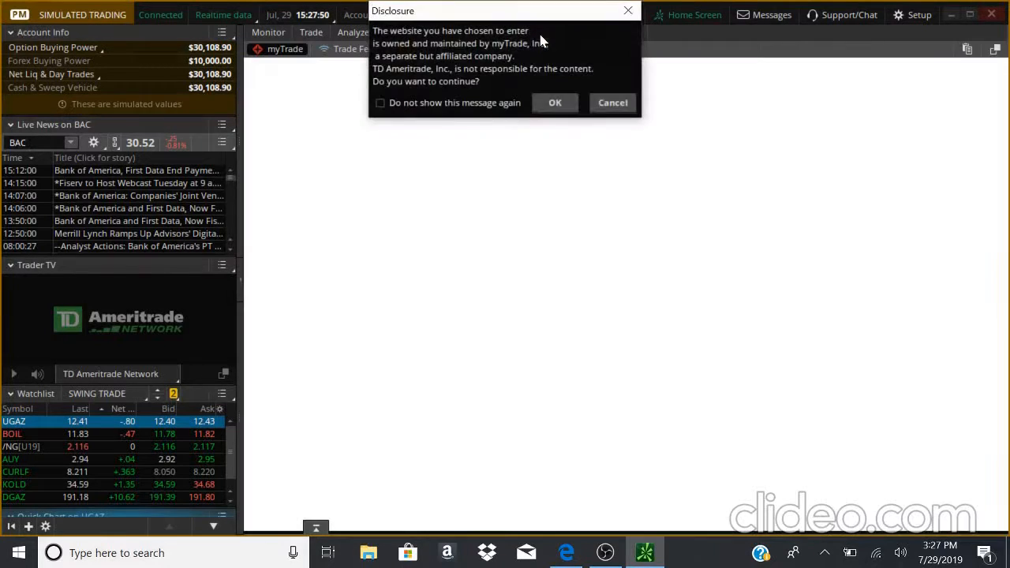
pyautogui.click(555, 103)
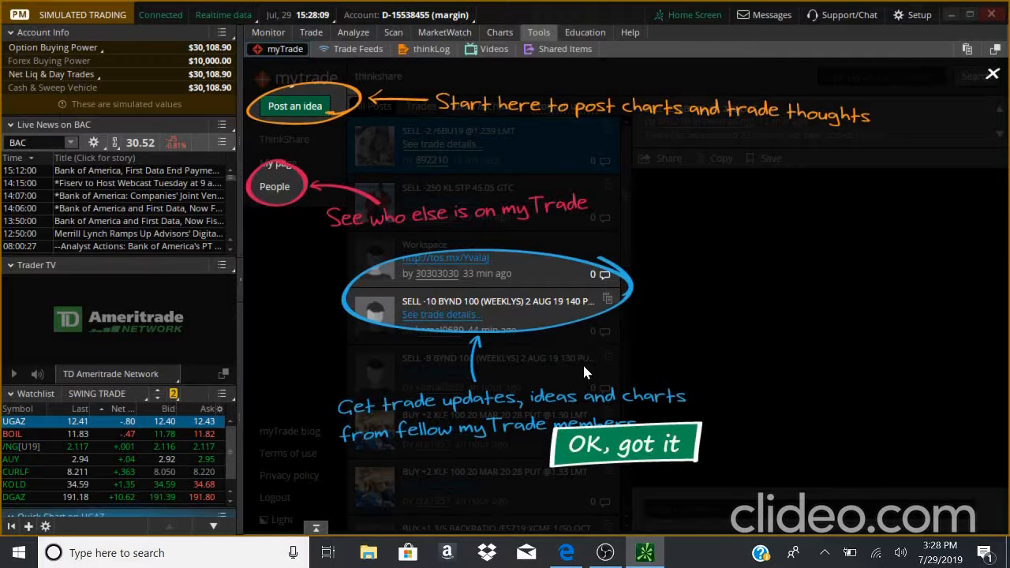
pyautogui.click(636, 447)
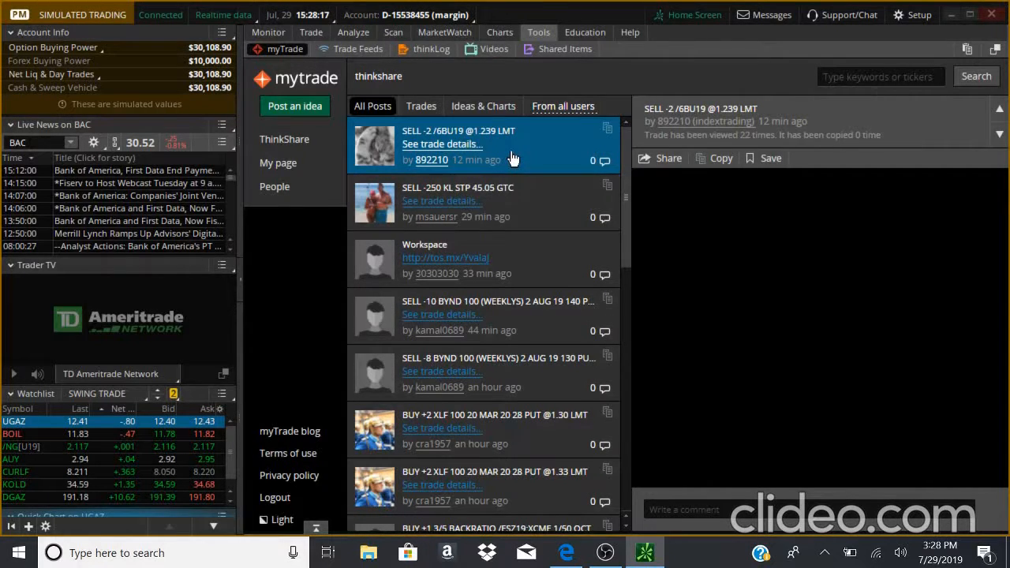
# - Browse the myTrade feed and filter it by Trades and by Ideas & Charts
pyautogui.scroll(-15, 511, 159)
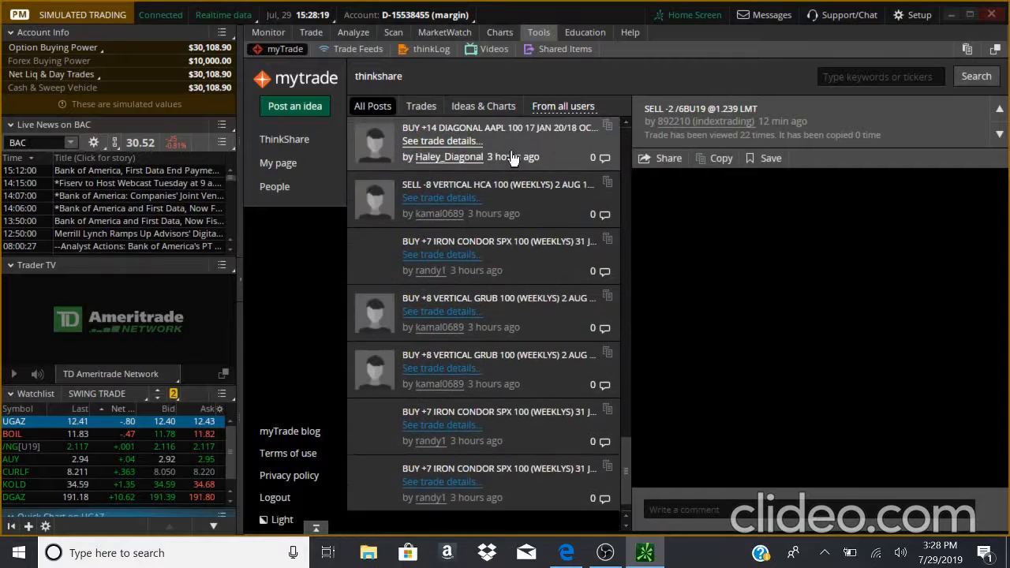
pyautogui.scroll(15, 511, 160)
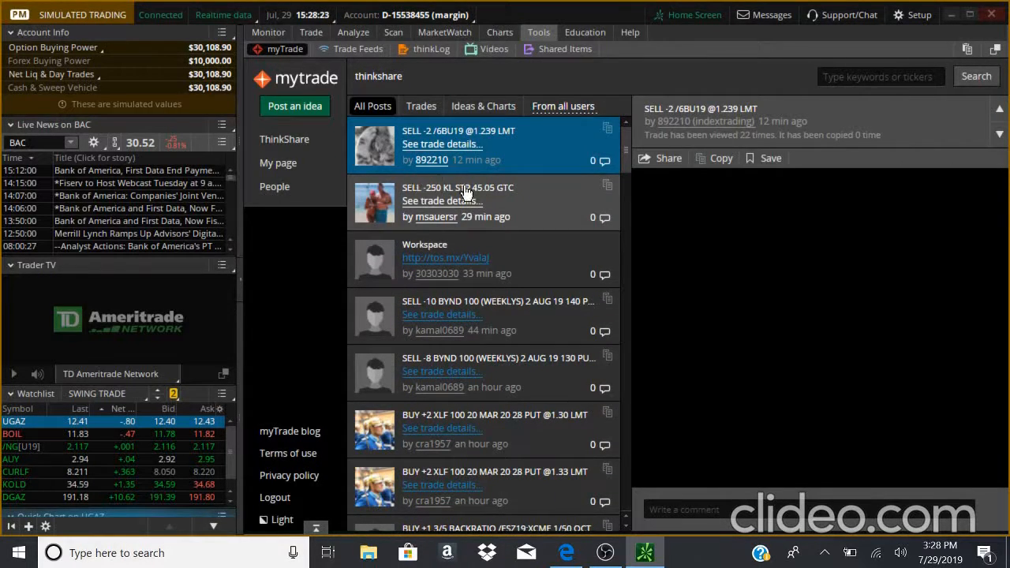
pyautogui.click(430, 109)
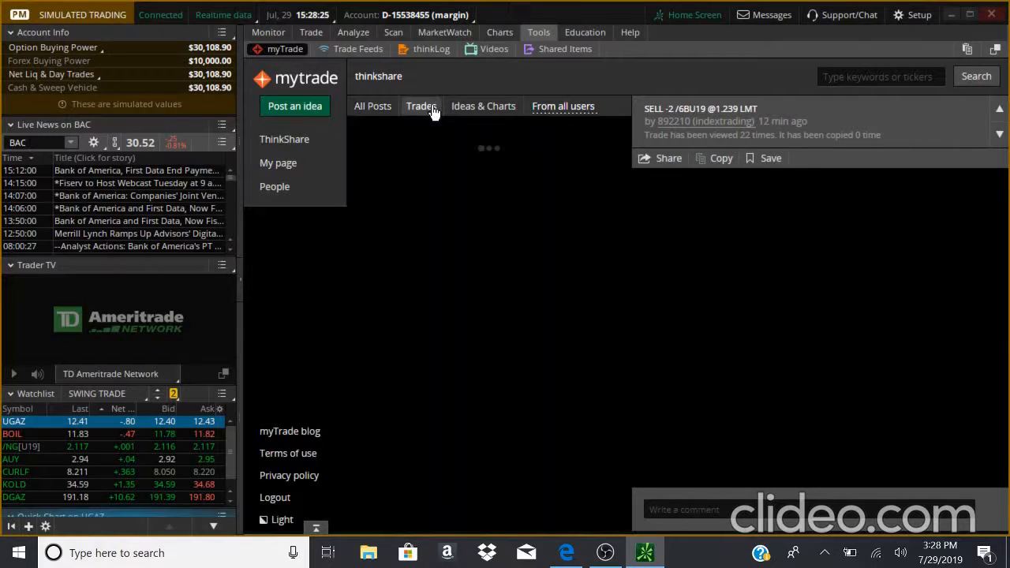
pyautogui.click(493, 113)
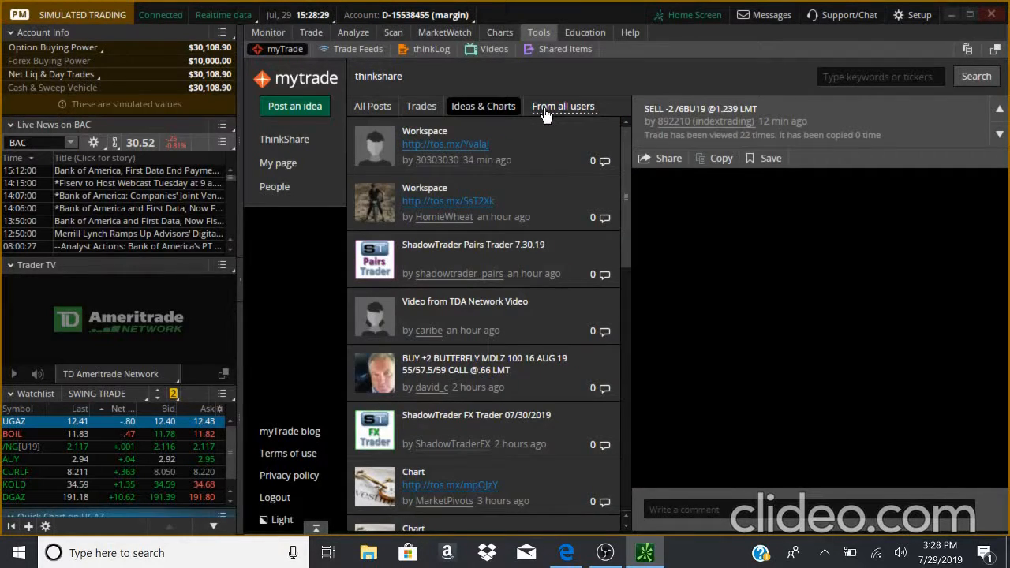
# - Visit the Trade Feeds, thinkLog and Videos pages of Tools and scroll the video list
pyautogui.click(367, 50)
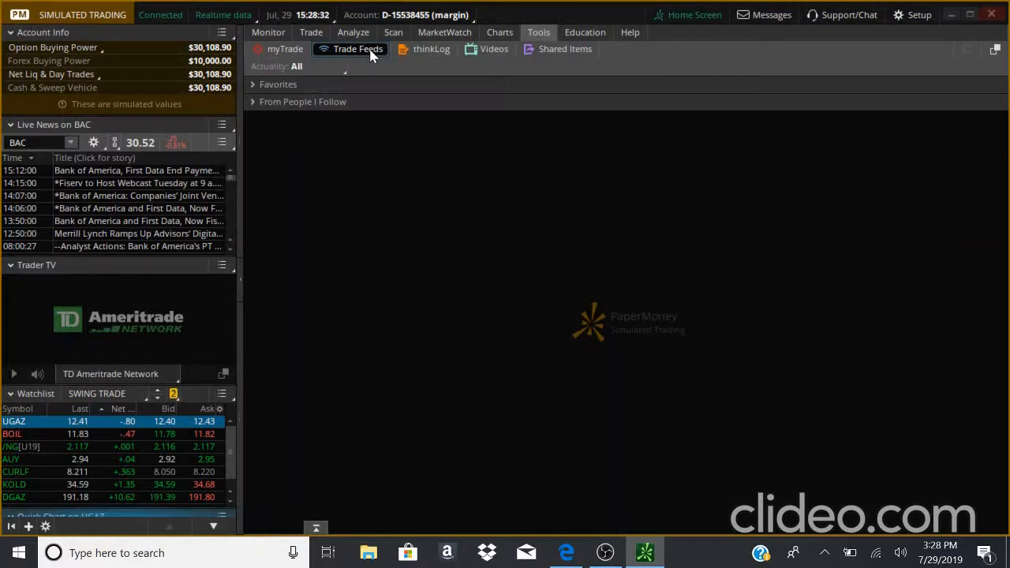
pyautogui.click(431, 50)
pyautogui.click(491, 51)
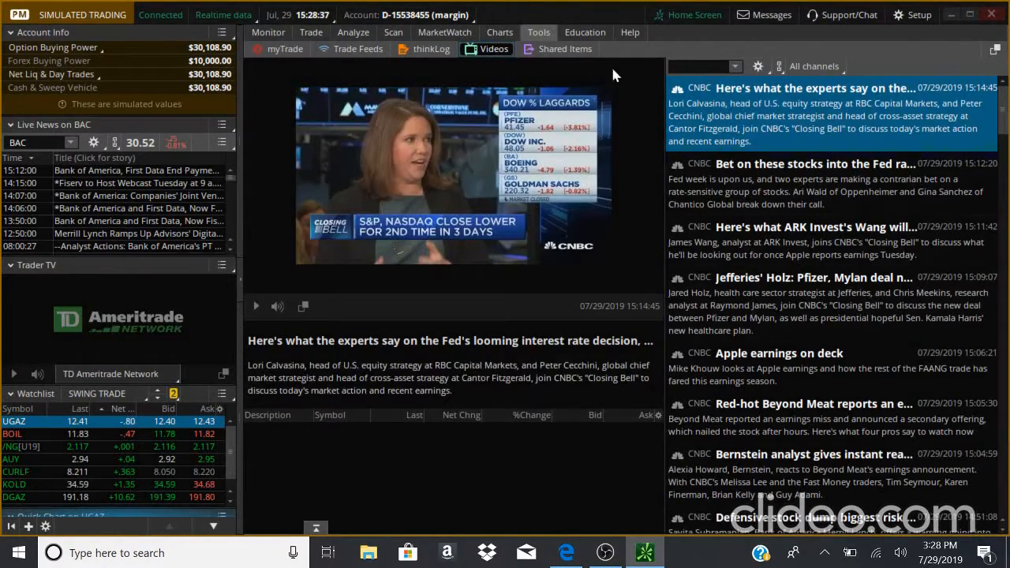
pyautogui.scroll(-10, 698, 183)
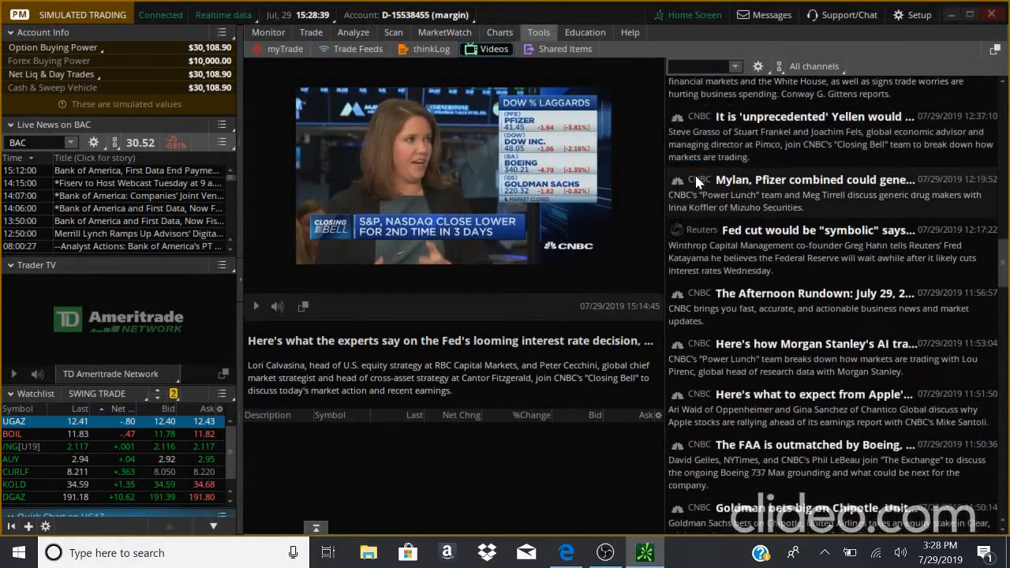
pyautogui.scroll(10, 698, 183)
# - Open the Education section and scroll through its overview page of courses, webcasts and events
pyautogui.click(594, 40)
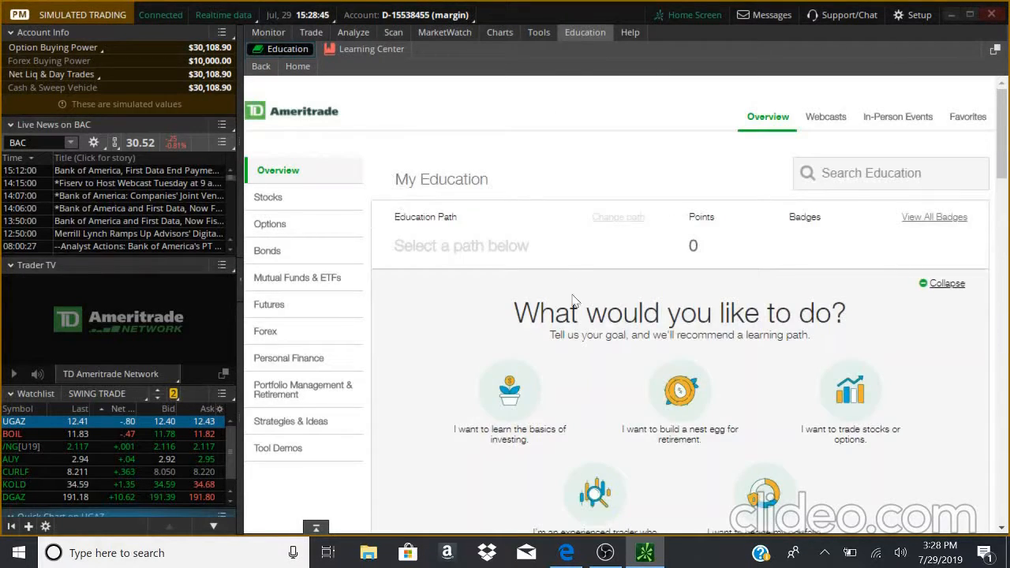
pyautogui.scroll(-10, 505, 301)
pyautogui.scroll(-12, 506, 301)
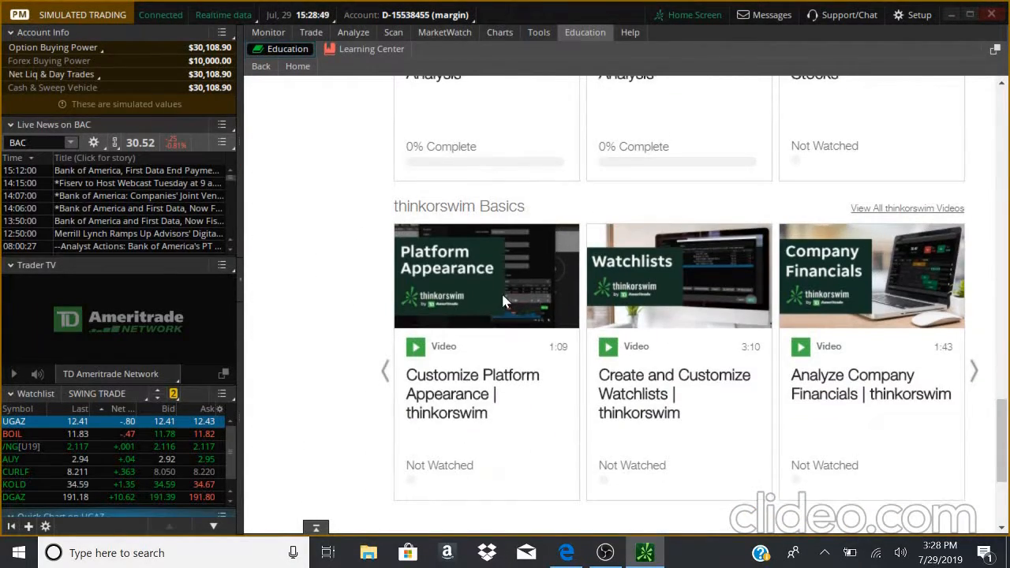
pyautogui.scroll(4, 503, 300)
pyautogui.scroll(3, 503, 300)
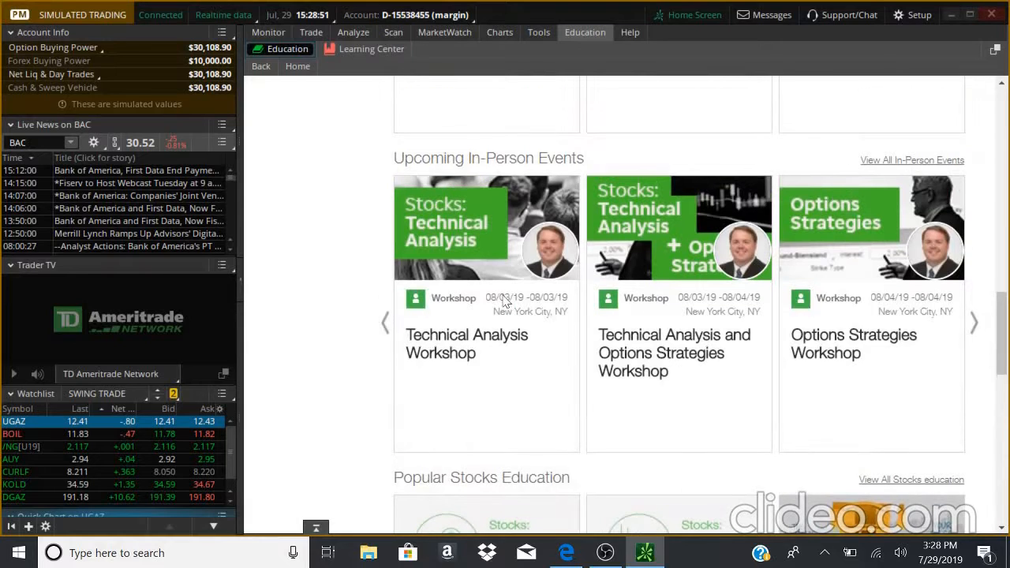
pyautogui.scroll(1, 506, 301)
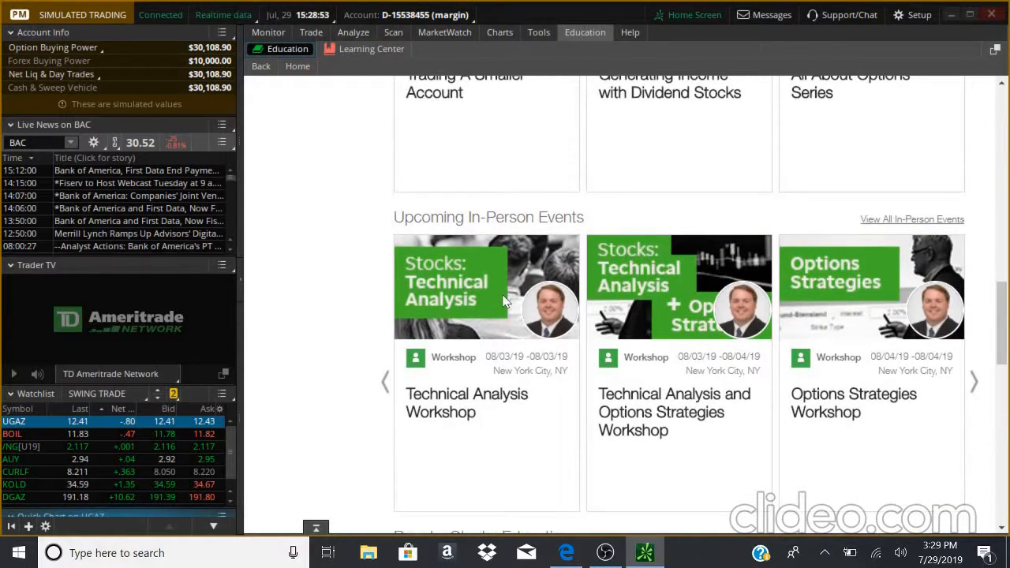
pyautogui.scroll(7, 503, 300)
pyautogui.scroll(8, 506, 302)
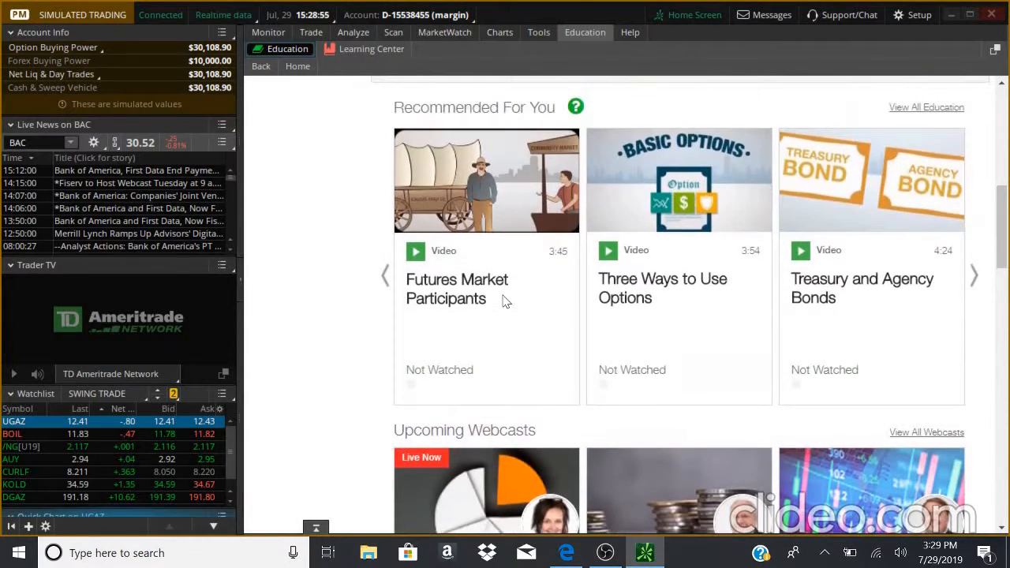
pyautogui.scroll(-10, 506, 302)
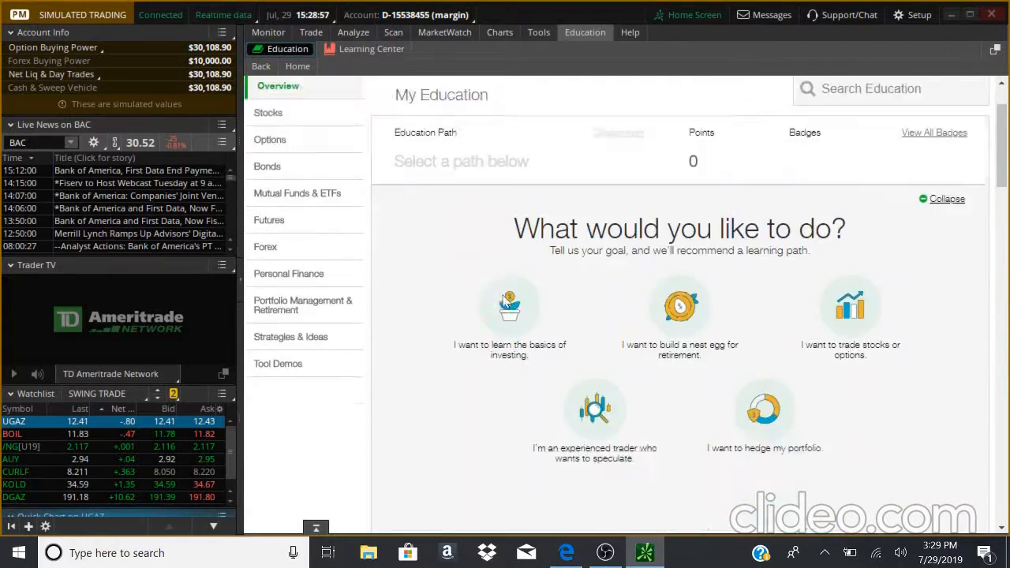
pyautogui.scroll(10, 505, 302)
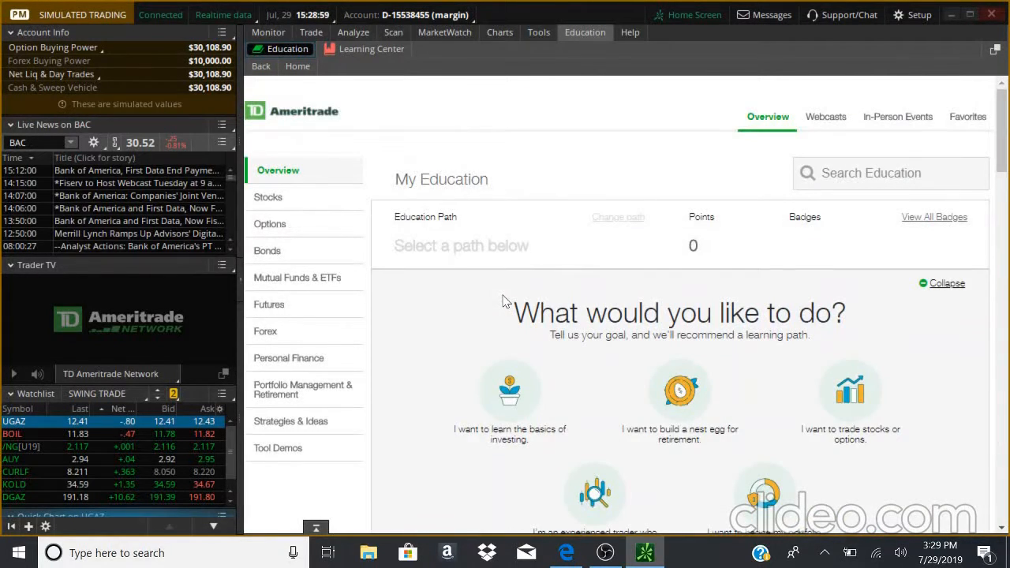
pyautogui.scroll(-2, 506, 302)
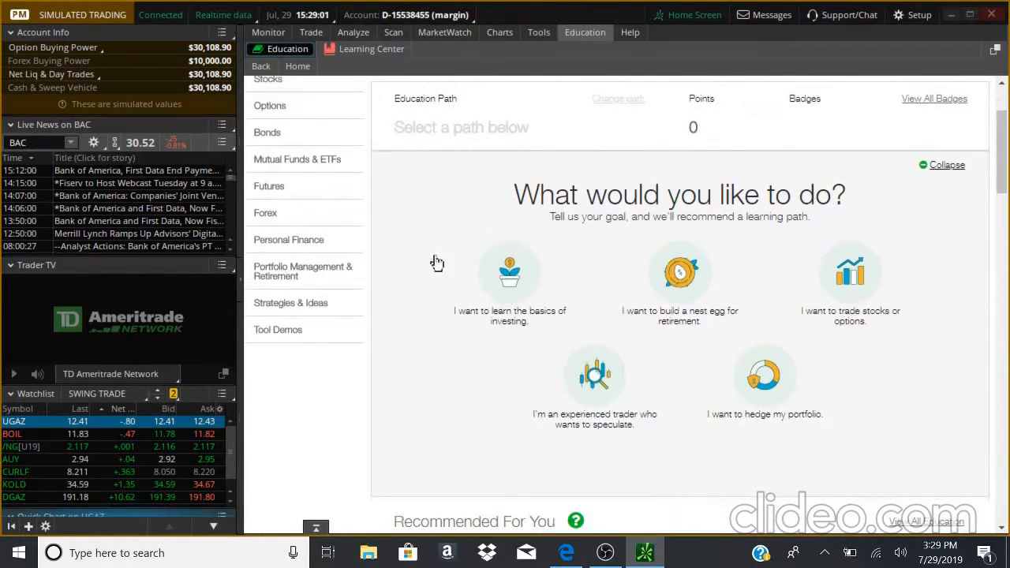
pyautogui.scroll(2, 285, 135)
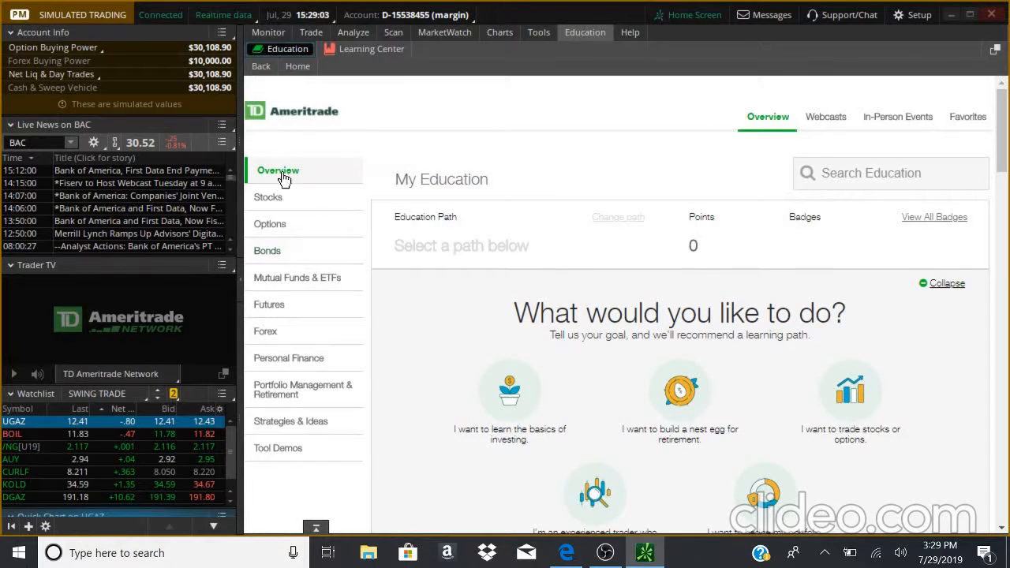
# - Open the Stocks education category and scroll through its content
pyautogui.click(315, 207)
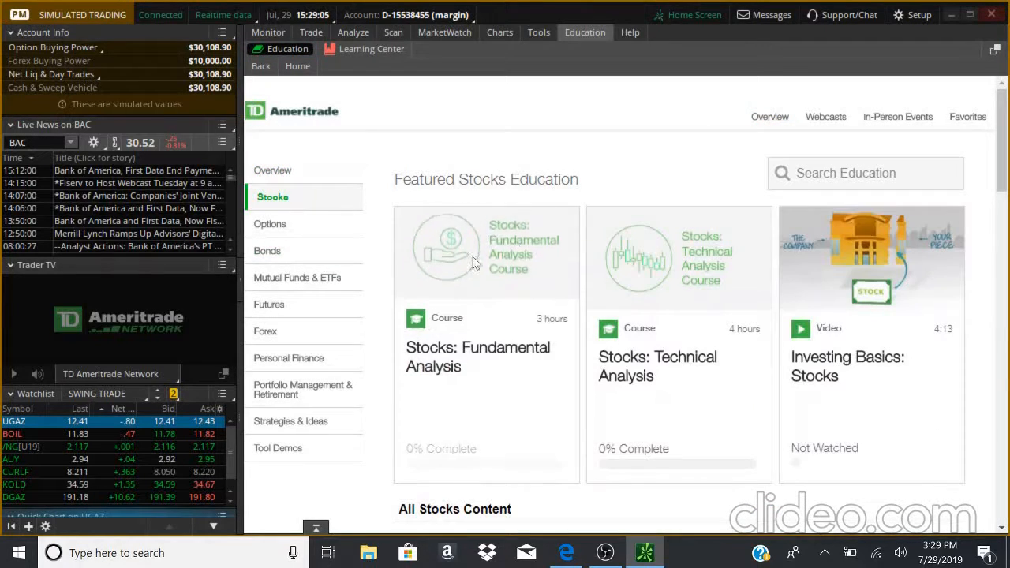
pyautogui.scroll(-15, 361, 215)
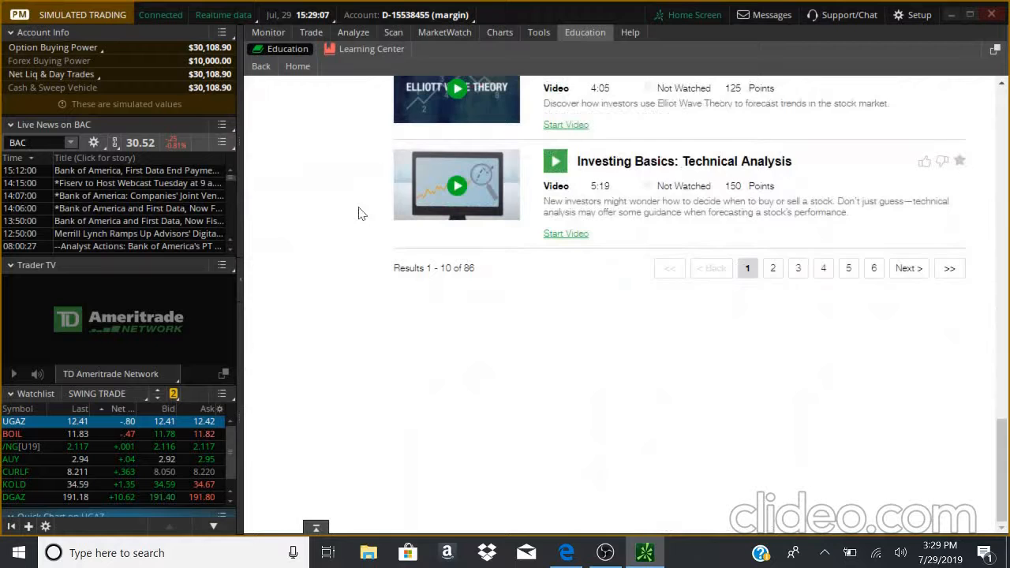
# - Browse the Mutual Funds & ETFs education category and return to the Stocks category
pyautogui.scroll(15, 359, 214)
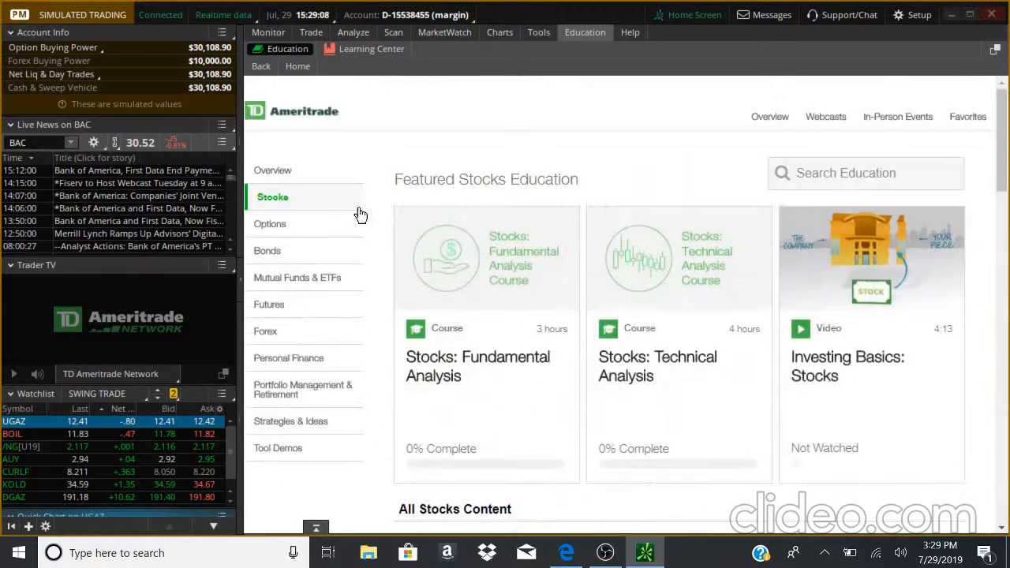
pyautogui.click(308, 252)
pyautogui.click(311, 288)
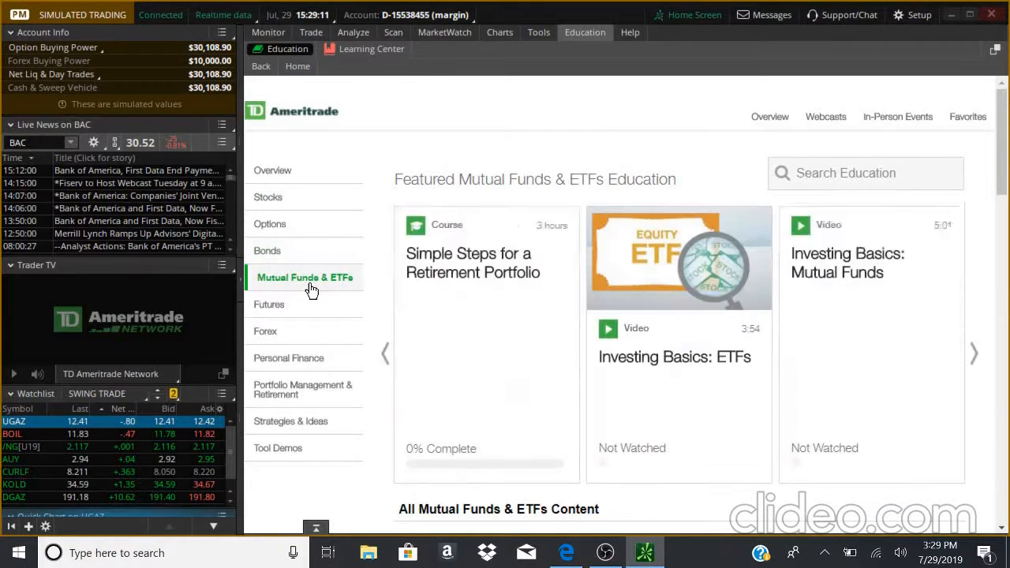
pyautogui.scroll(-6, 310, 290)
pyautogui.scroll(6, 310, 290)
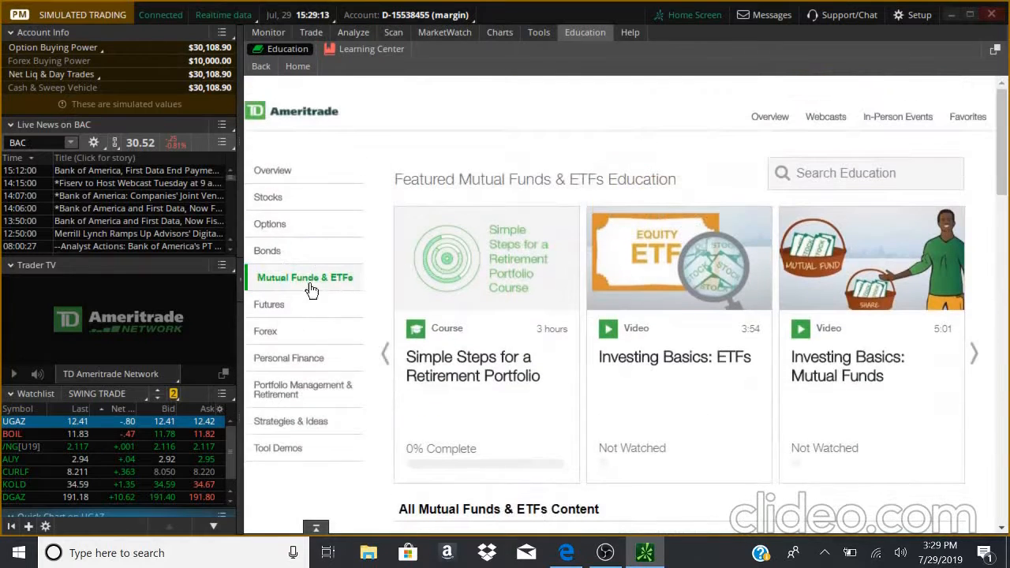
pyautogui.click(298, 205)
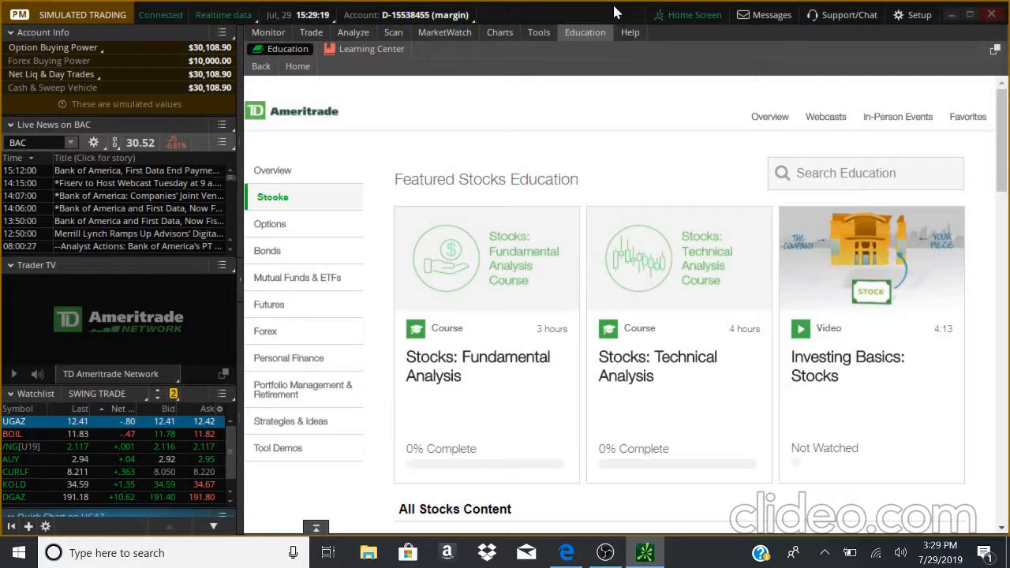
# - Open the Help section's Contact Us page and scroll through its contact information
pyautogui.moveTo(636, 40)
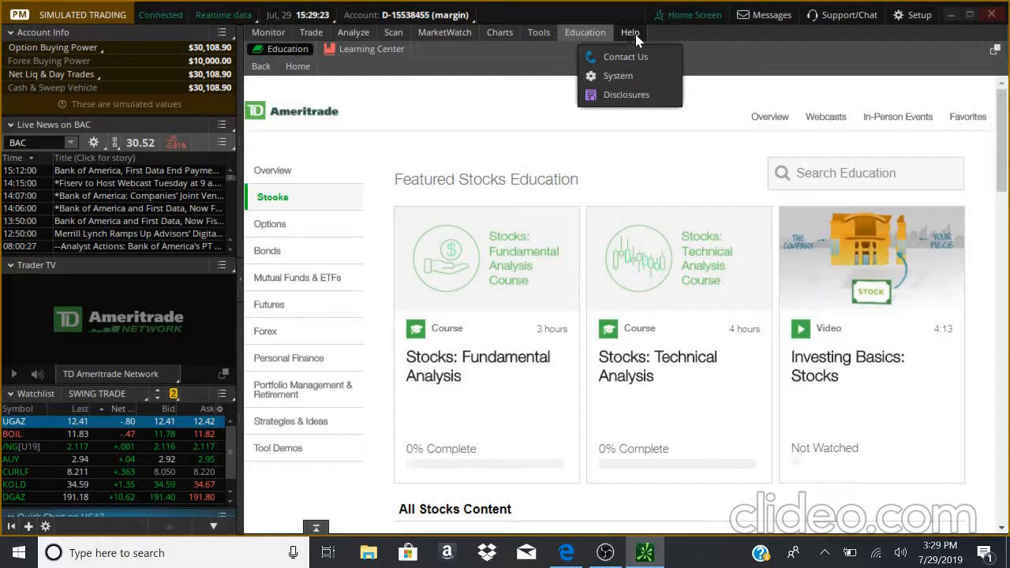
pyautogui.click(635, 34)
pyautogui.scroll(-5, 359, 200)
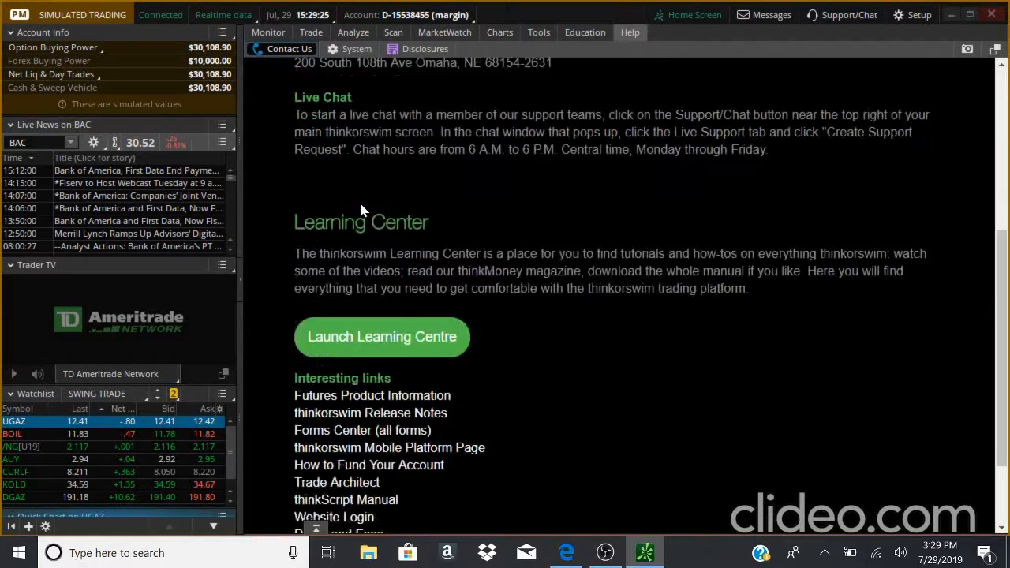
pyautogui.scroll(5, 361, 207)
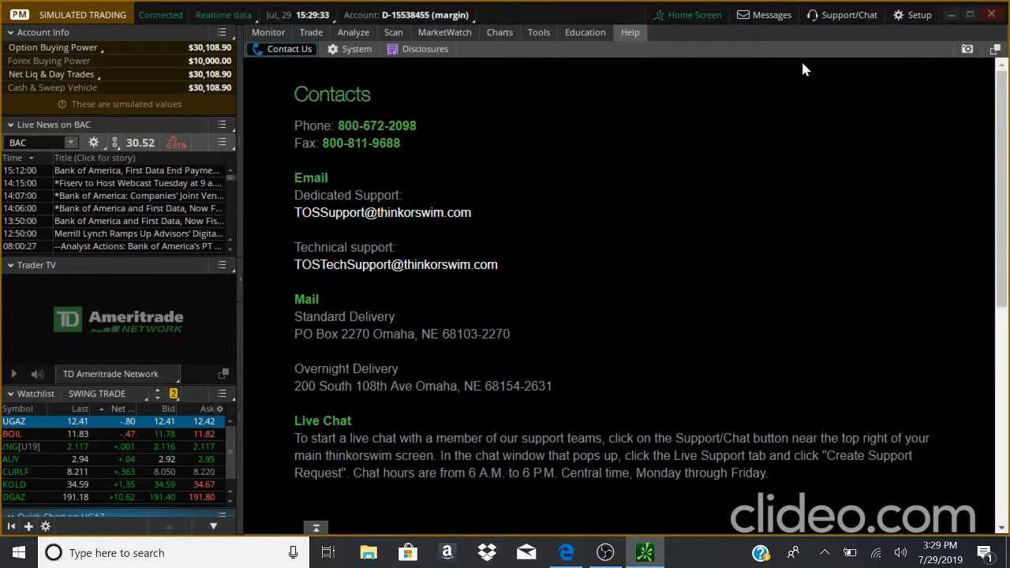
# - Open the Support/Chat window and close it again
pyautogui.click(858, 17)
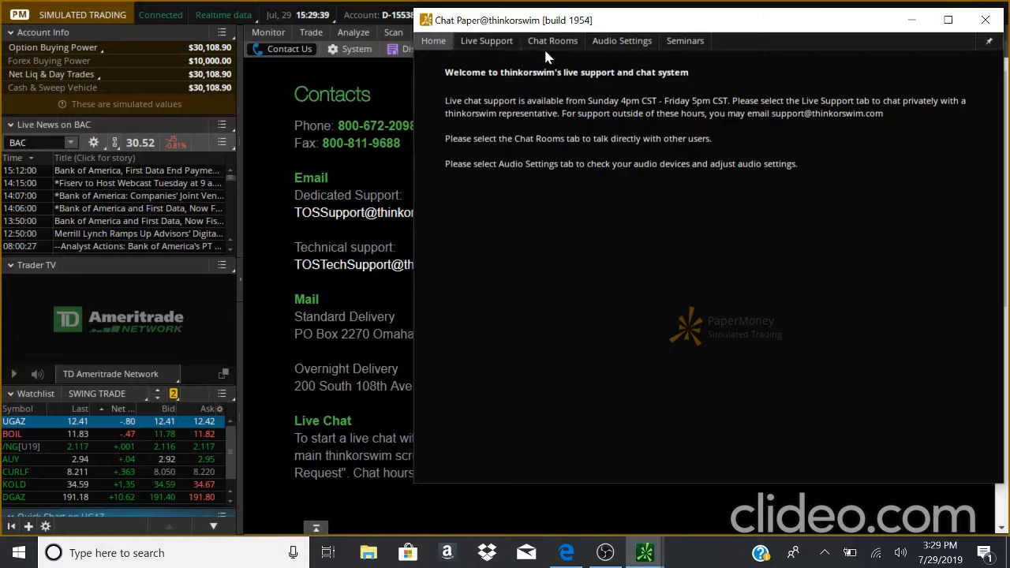
pyautogui.click(984, 22)
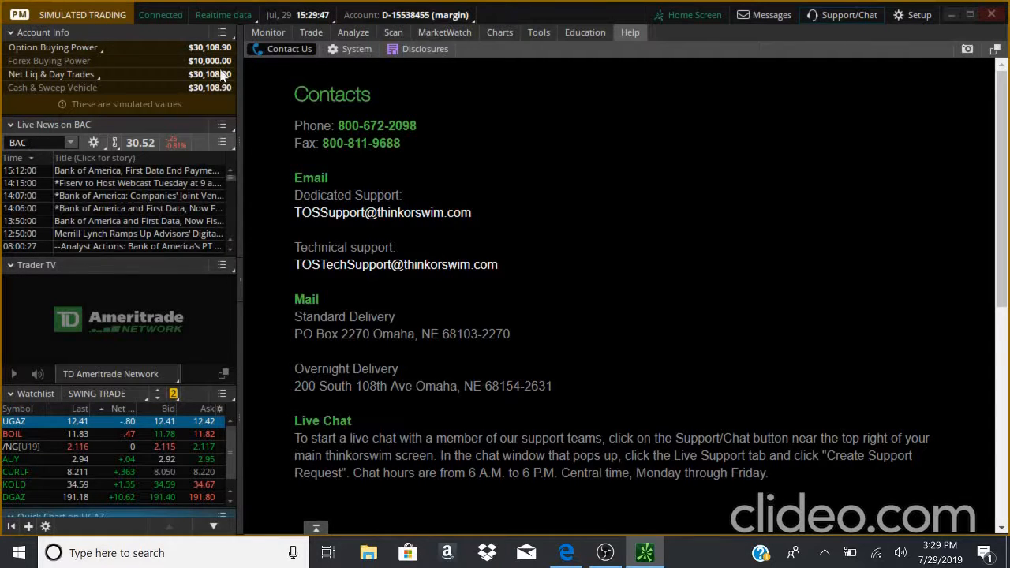
# - Return to the Home Screen and open the Setup menu to review workspace options, closing it unchanged
pyautogui.click(696, 16)
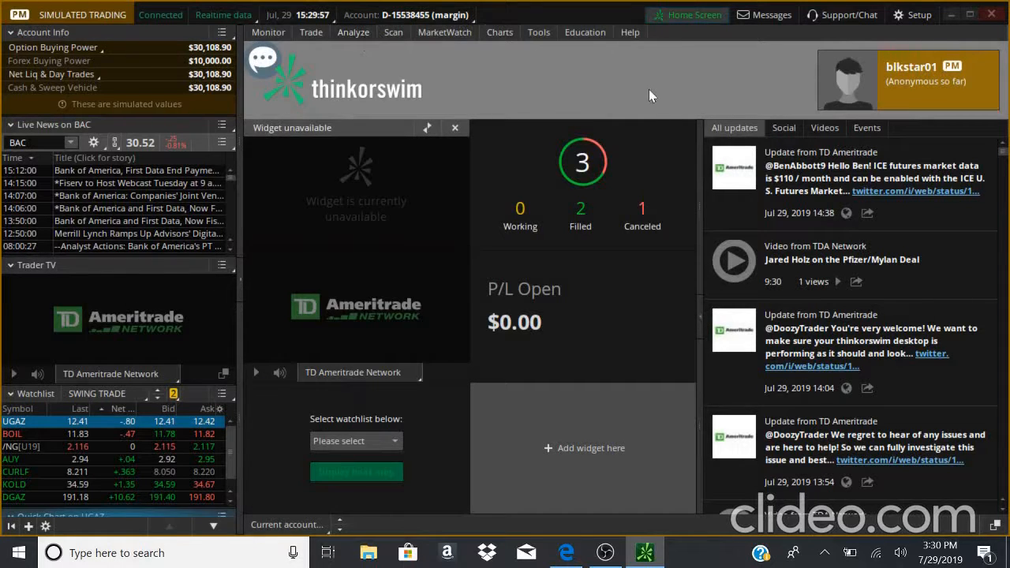
pyautogui.click(919, 15)
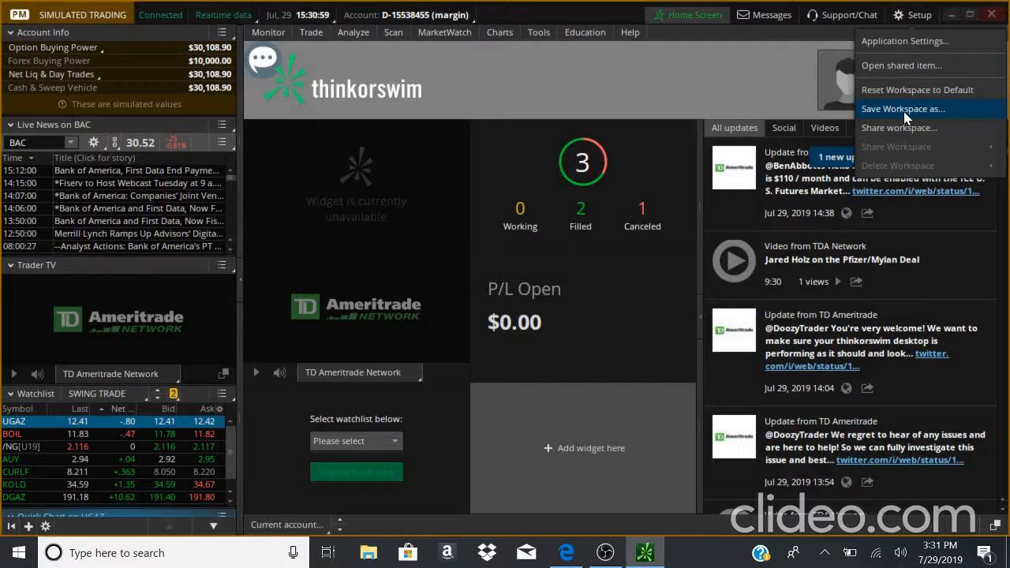
pyautogui.click(702, 19)
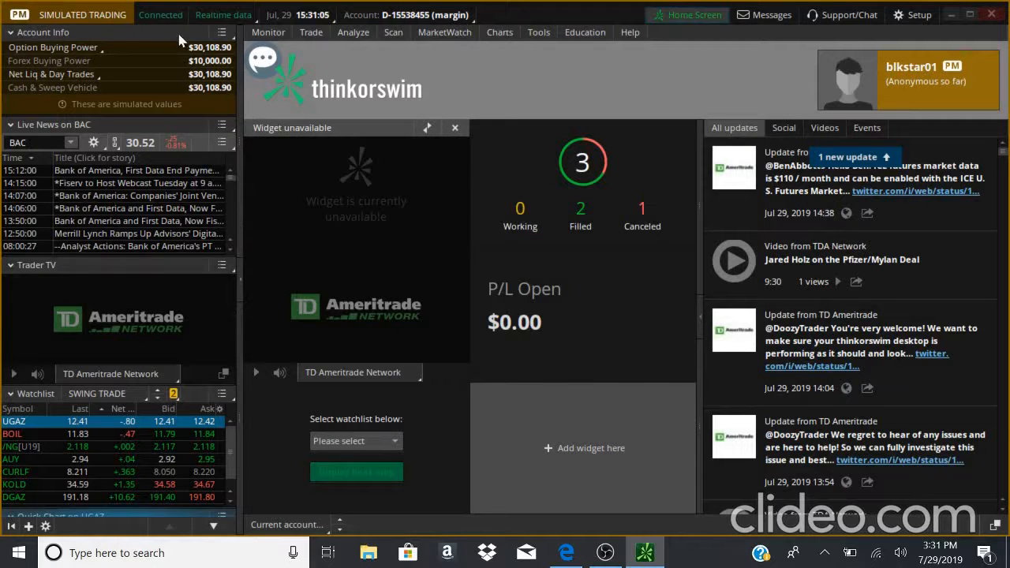
# - Open the Monitor section and view the Realtime data market data status menu
pyautogui.click(267, 32)
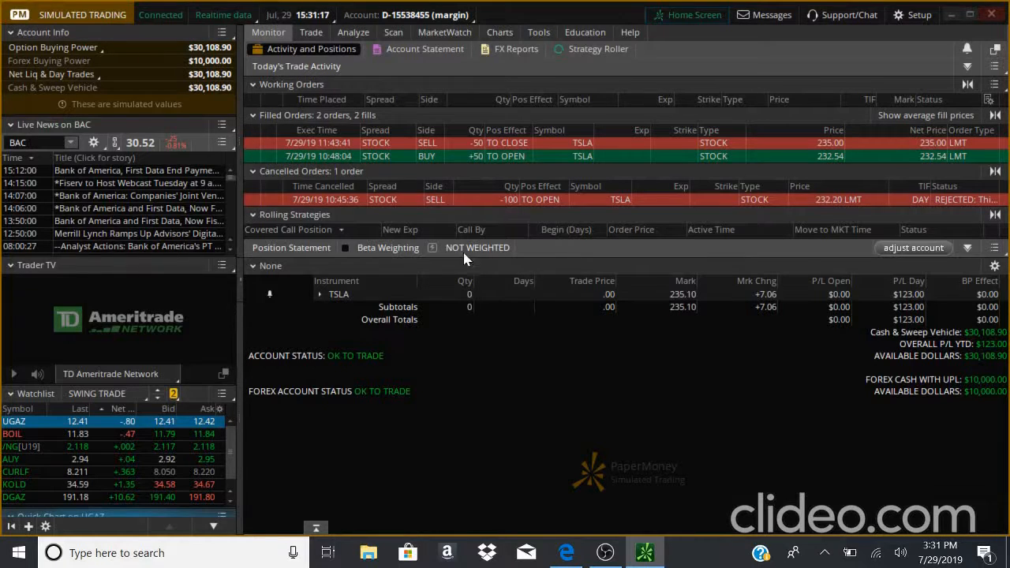
pyautogui.click(224, 16)
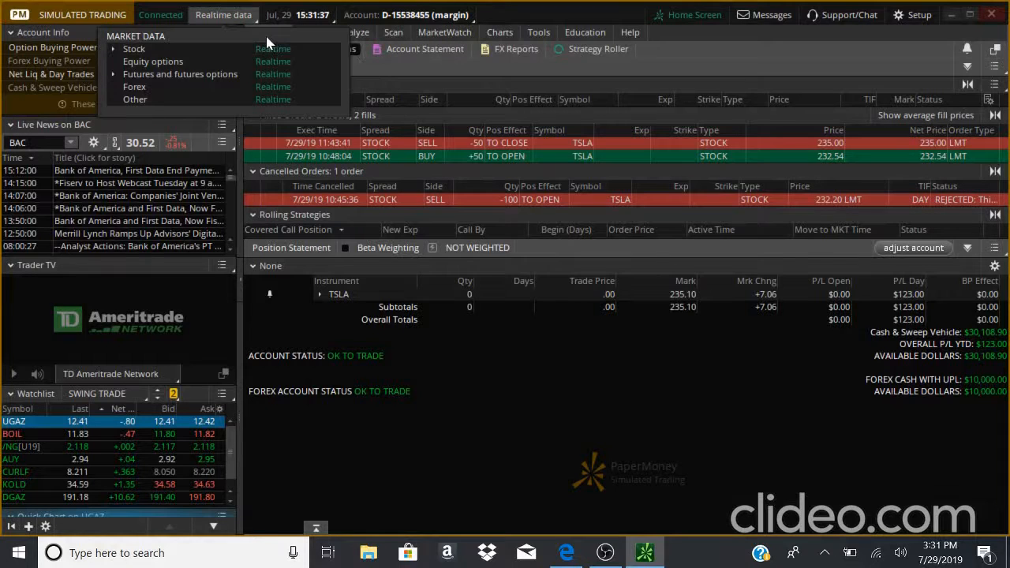
pyautogui.click(226, 17)
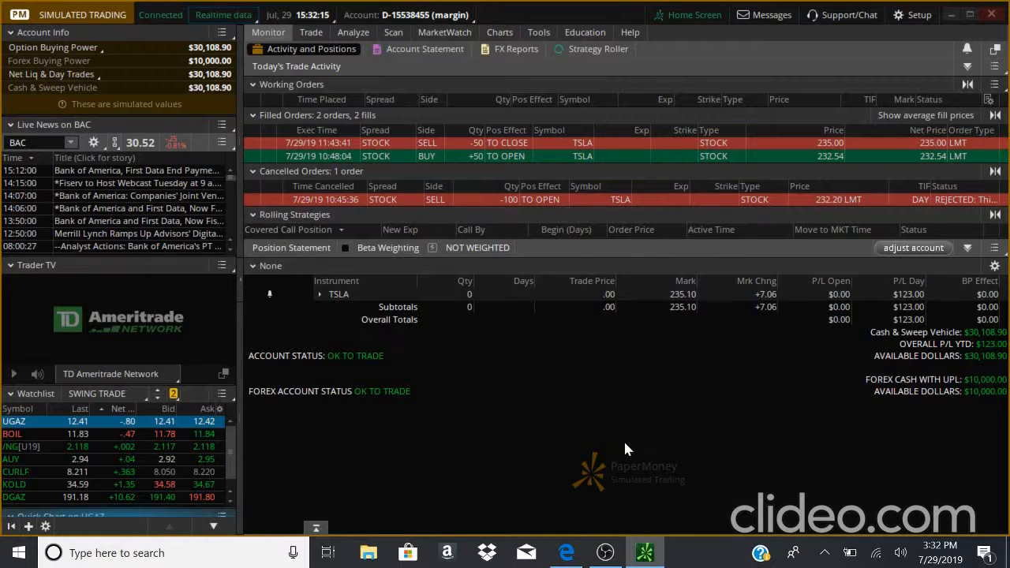
pyautogui.click(605, 552)
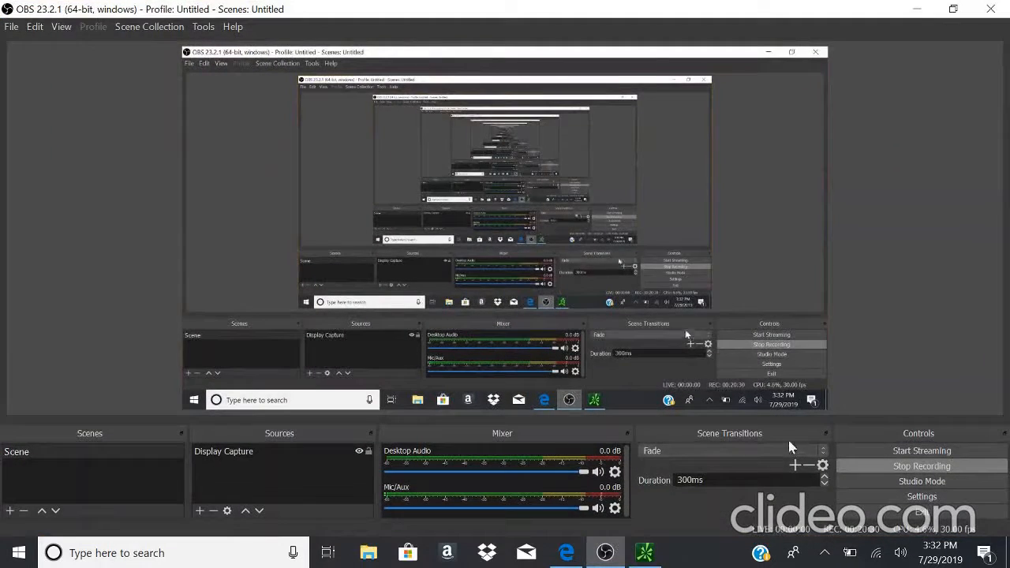